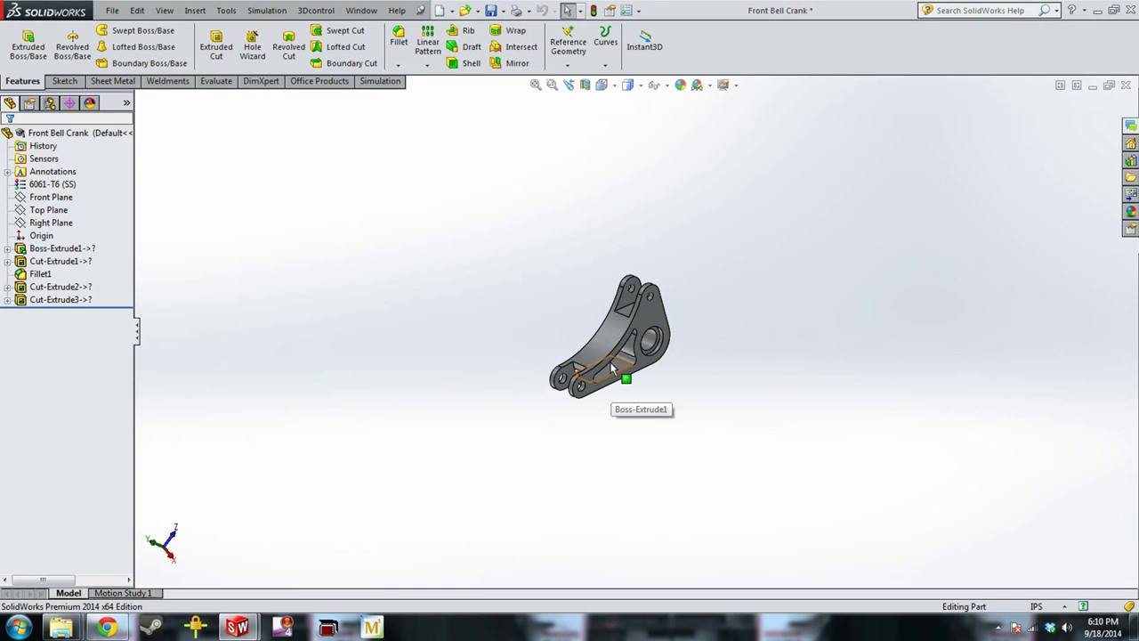
# Check in the add-ins list that SolidWorks Simulation is active and set to load at start-up
pyautogui.scroll(-5, 612, 368)
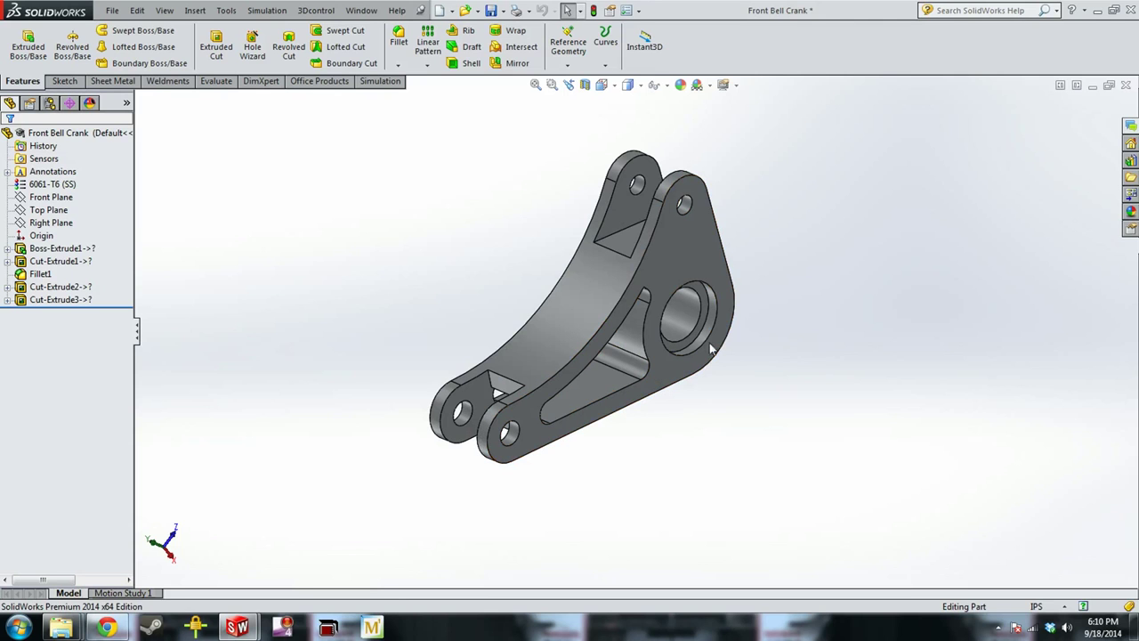
pyautogui.click(226, 11)
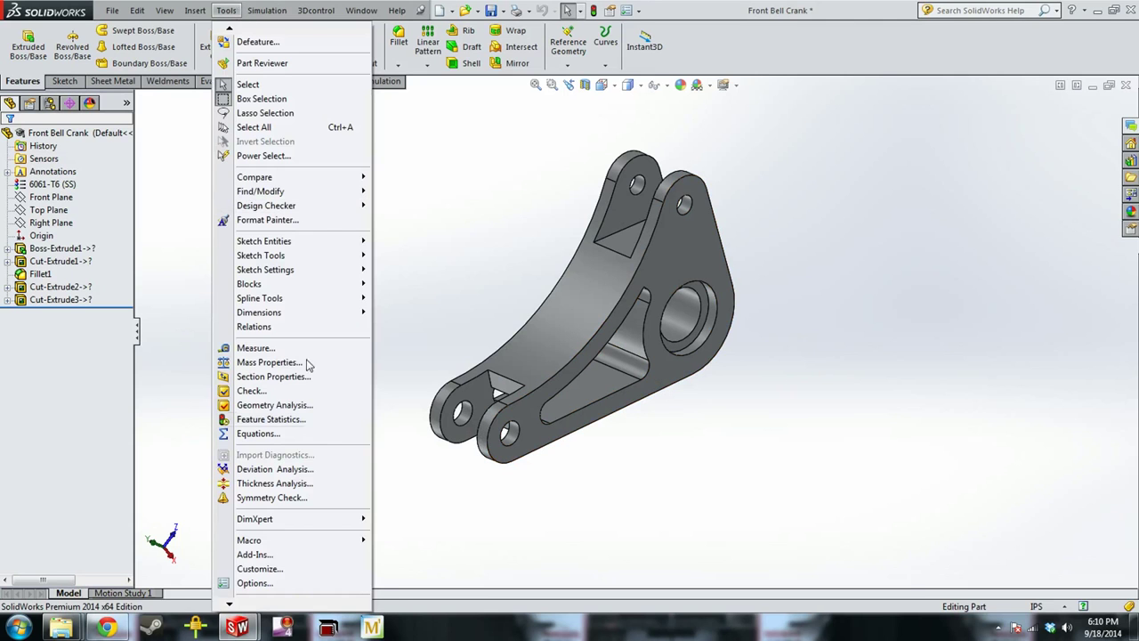
pyautogui.click(255, 555)
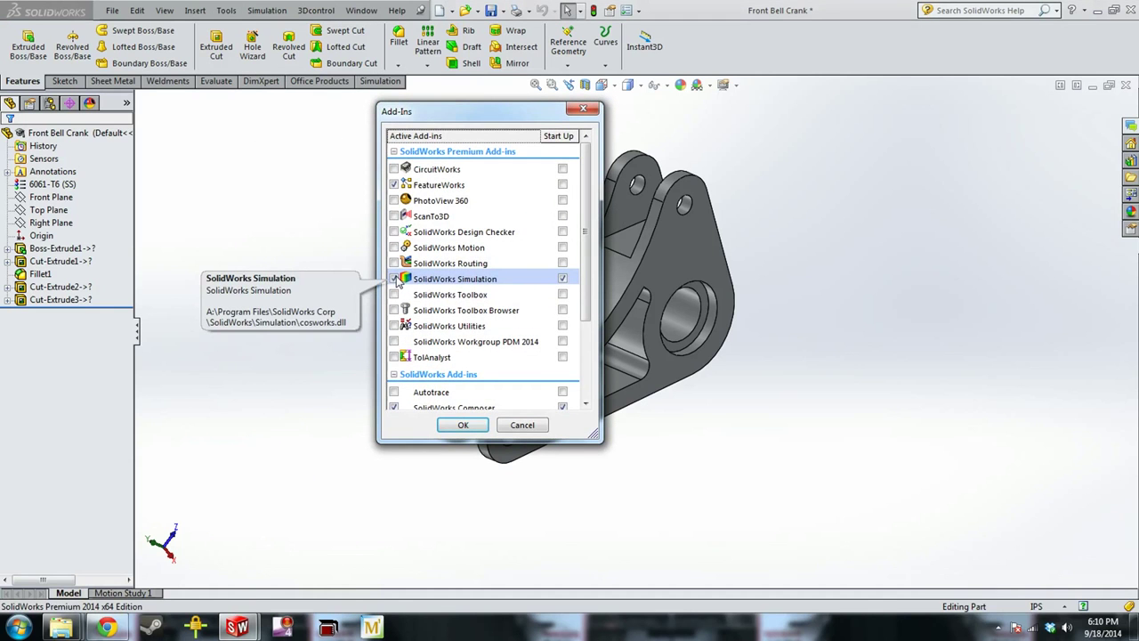
pyautogui.click(462, 424)
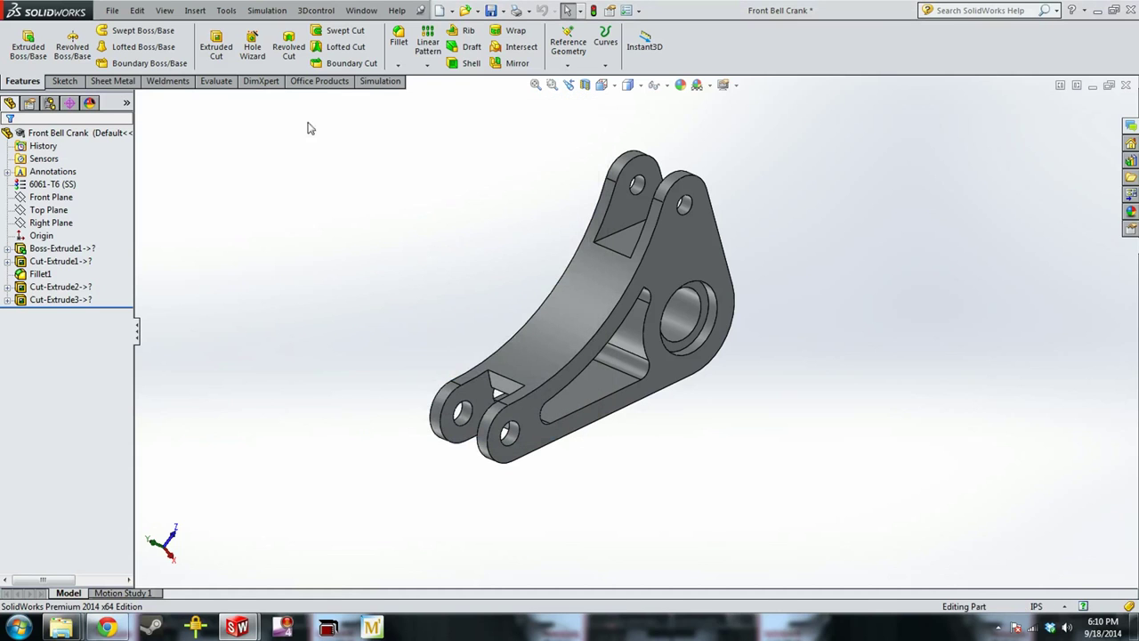
# Create a new simulation study of type Static for the bell crank, keeping the default study name
pyautogui.click(393, 84)
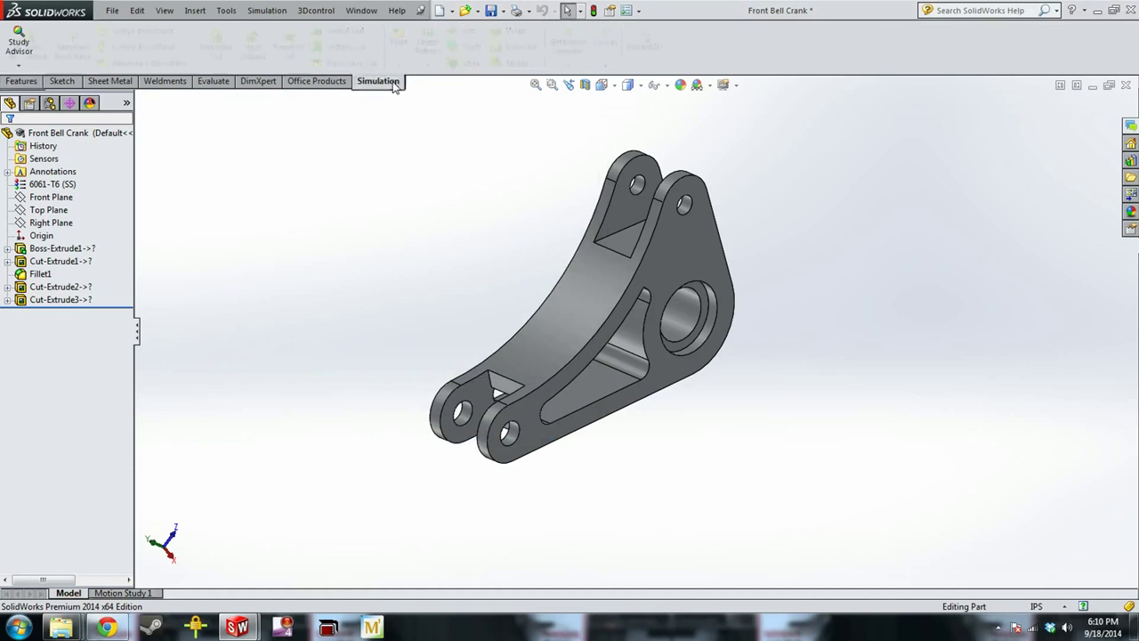
pyautogui.click(18, 64)
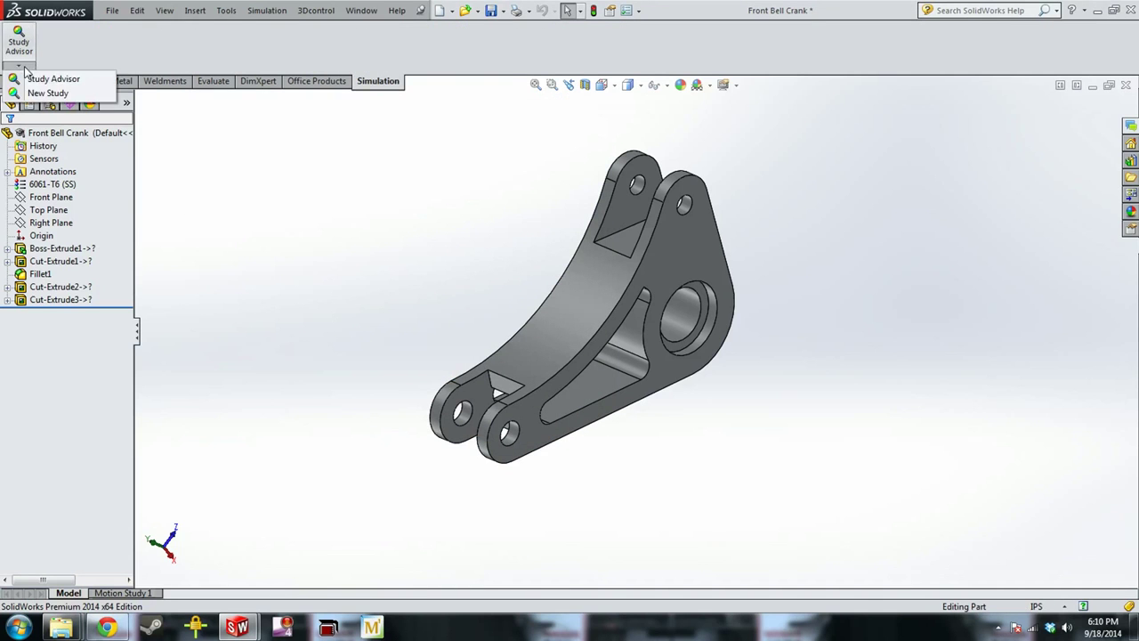
pyautogui.click(49, 93)
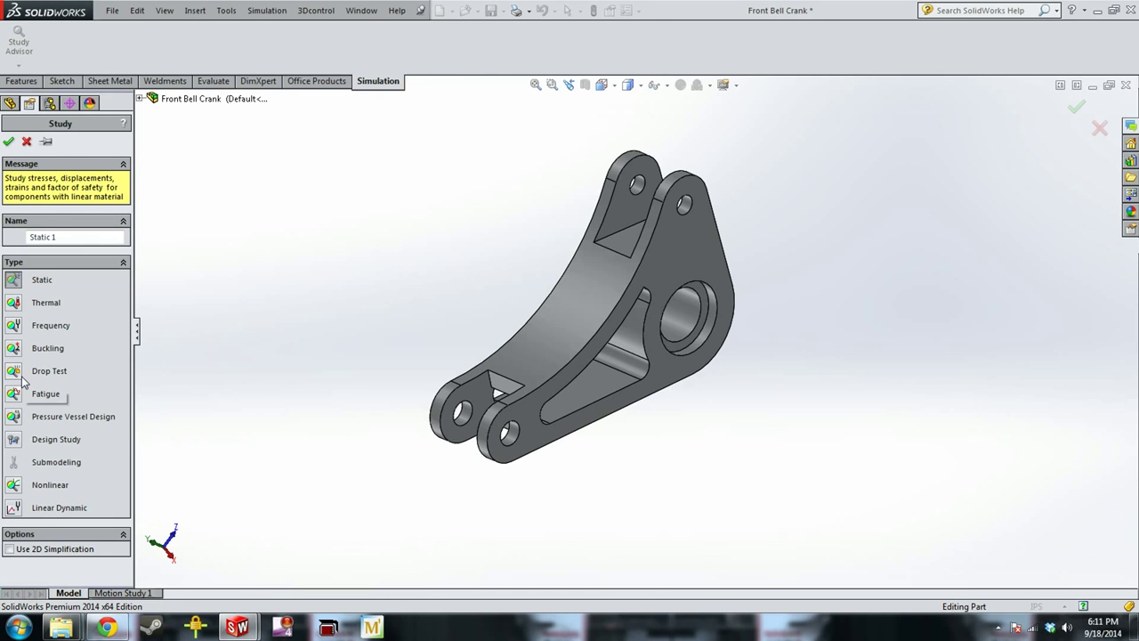
pyautogui.click(9, 144)
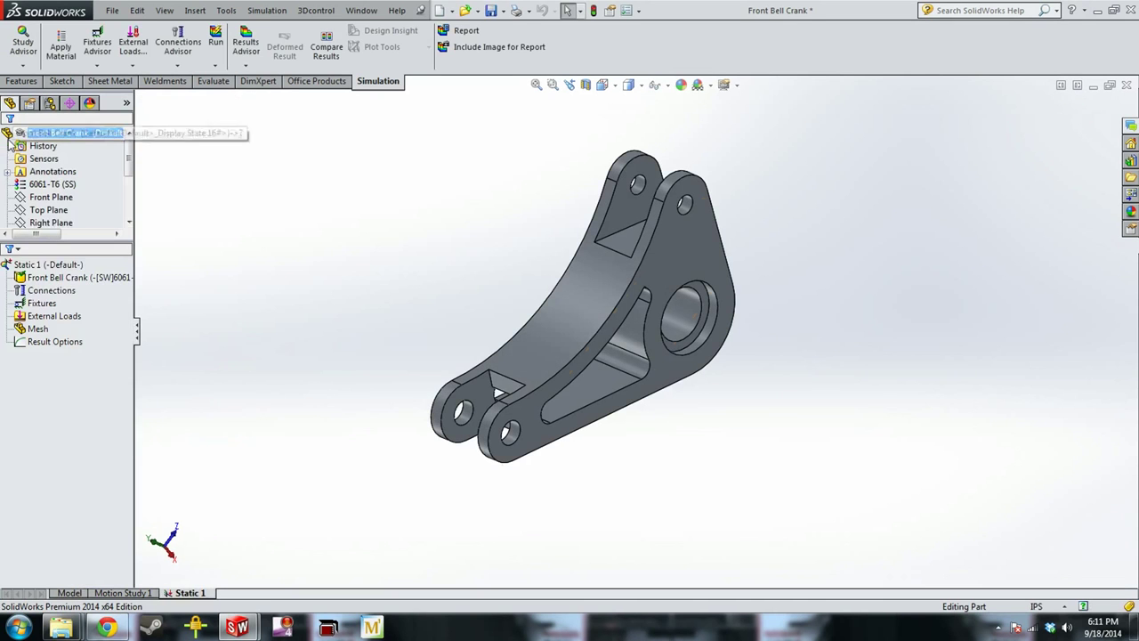
# Set the static study's results folder to the FEA Test folder inside Solidoworks Scratch
pyautogui.rightClick(73, 265)
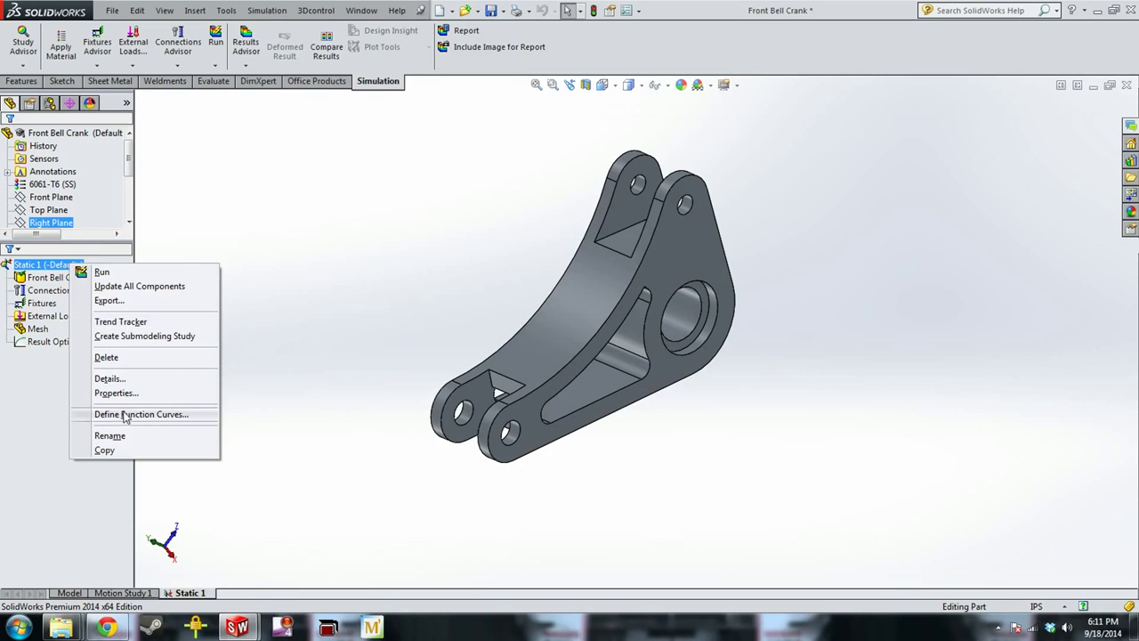
pyautogui.click(328, 336)
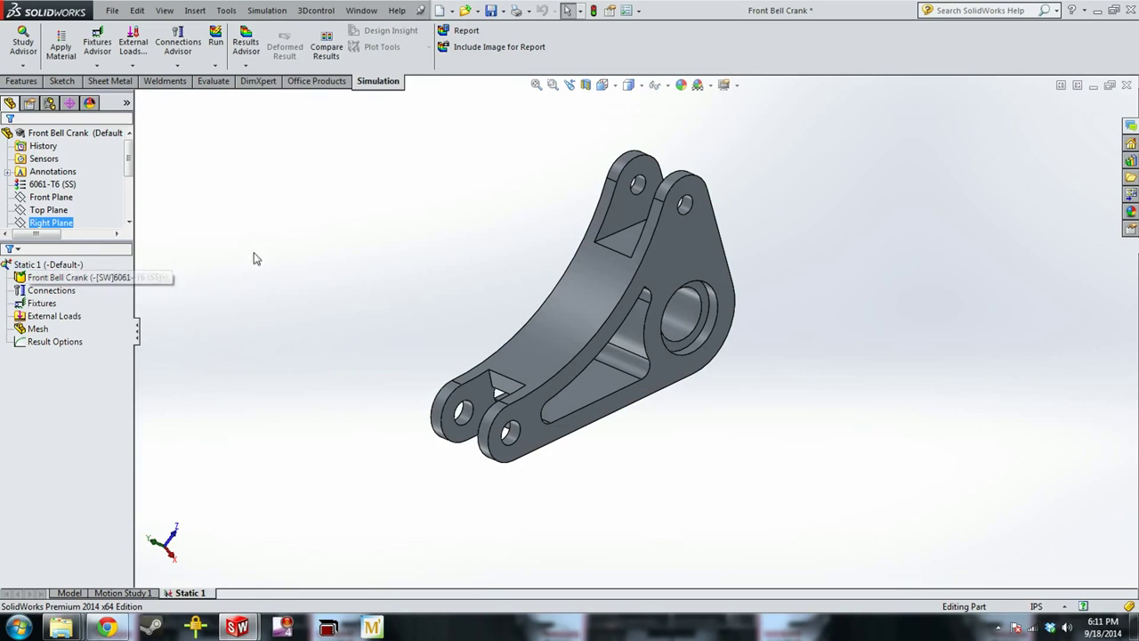
pyautogui.click(66, 267)
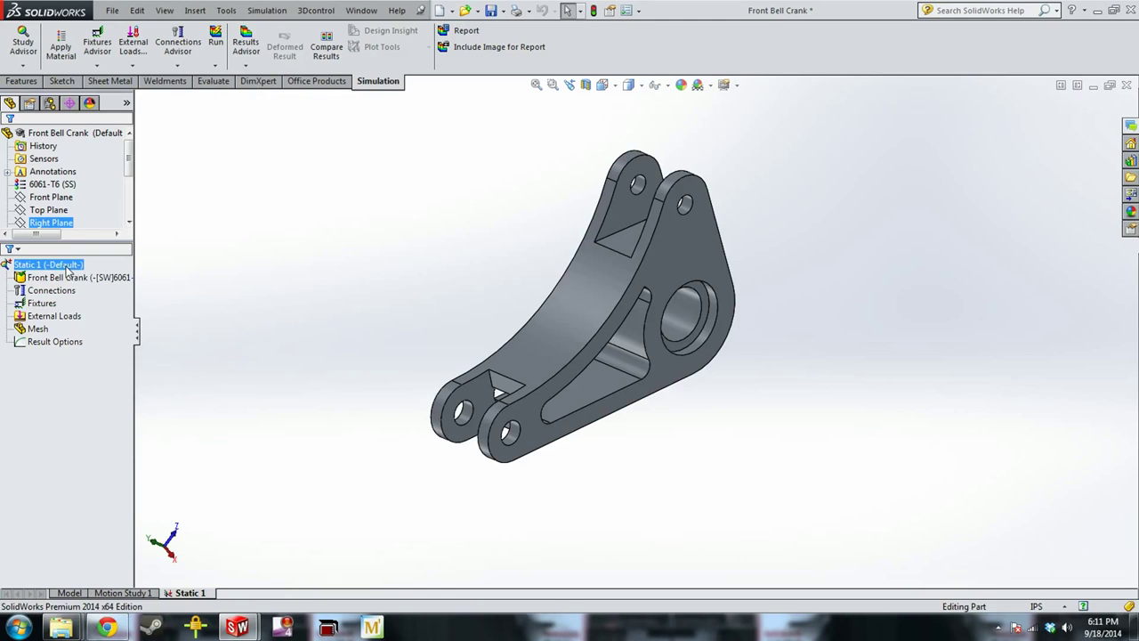
pyautogui.rightClick(68, 270)
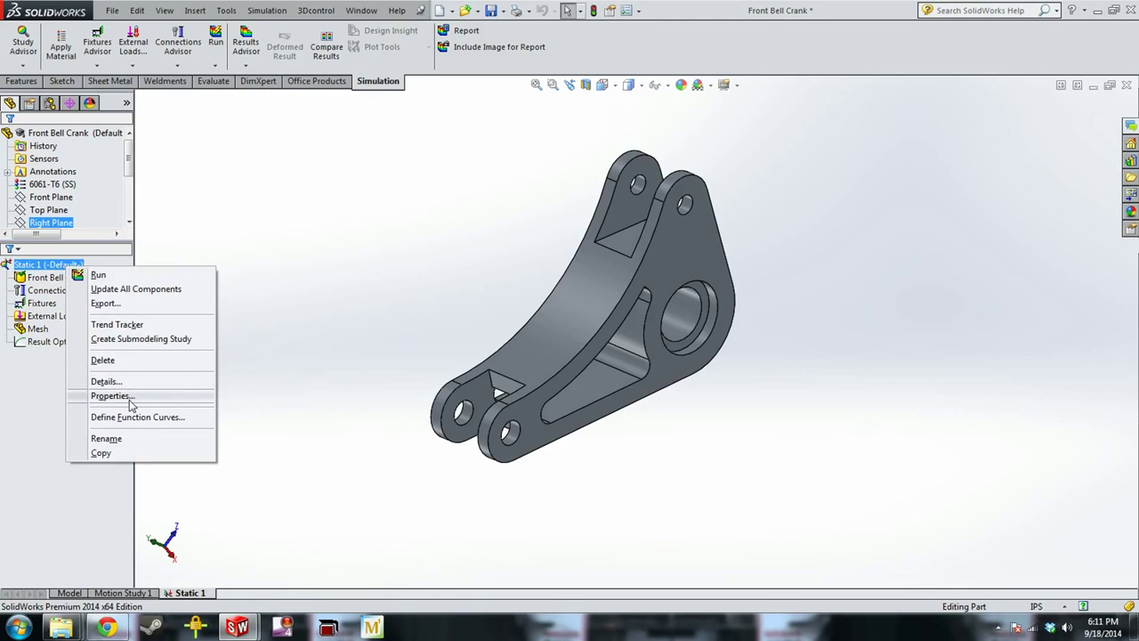
pyautogui.click(112, 396)
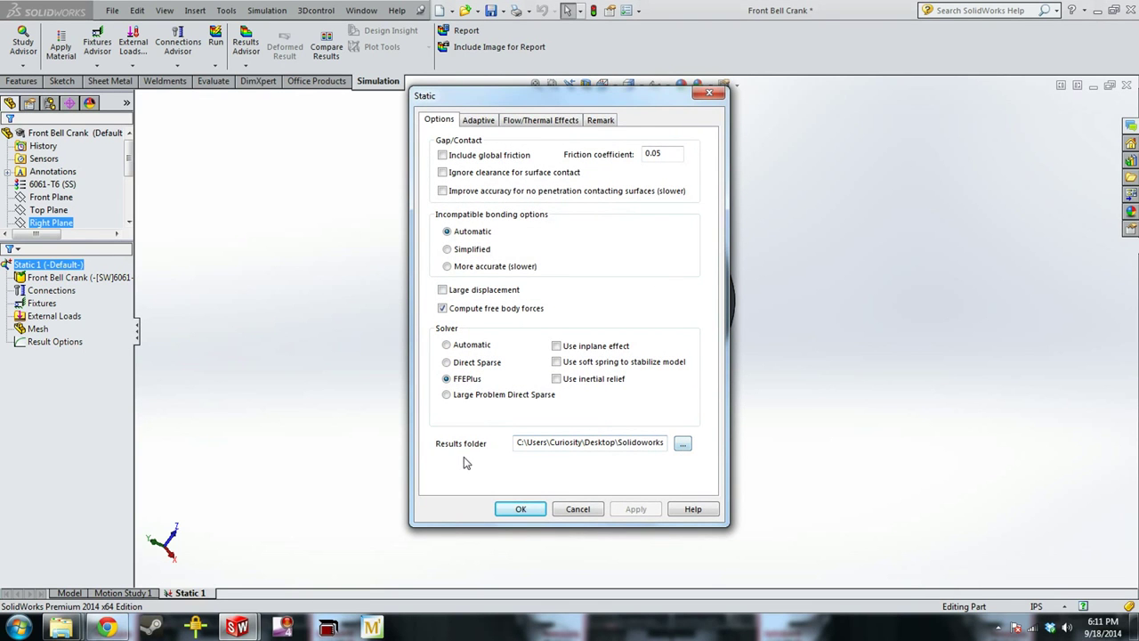
pyautogui.click(681, 444)
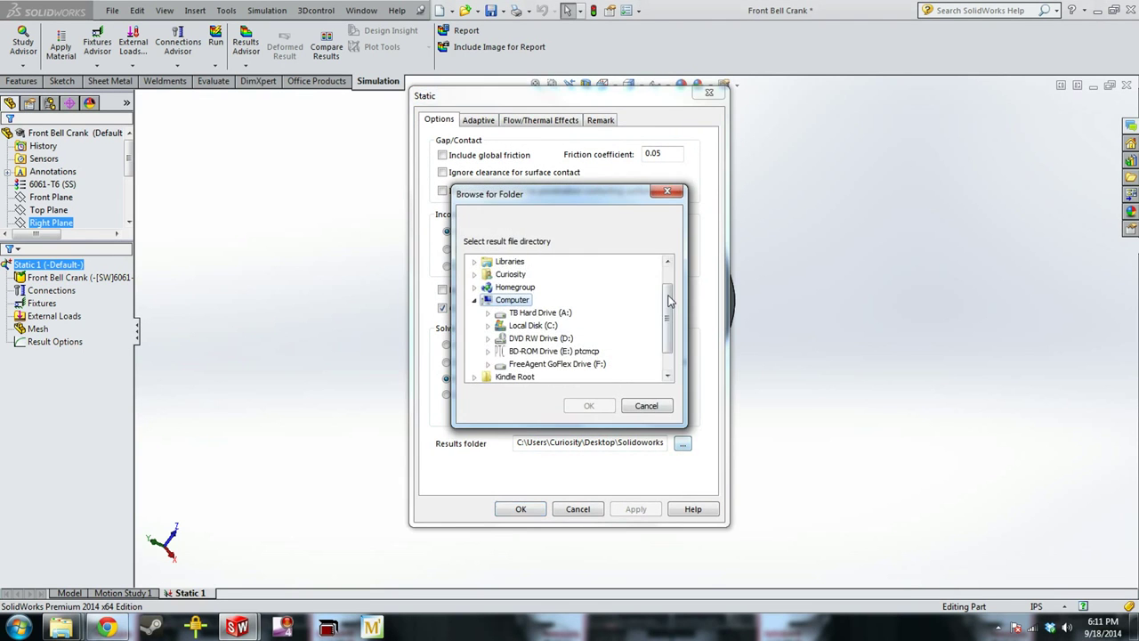
pyautogui.scroll(-2, 672, 329)
pyautogui.click(515, 365)
pyautogui.click(476, 365)
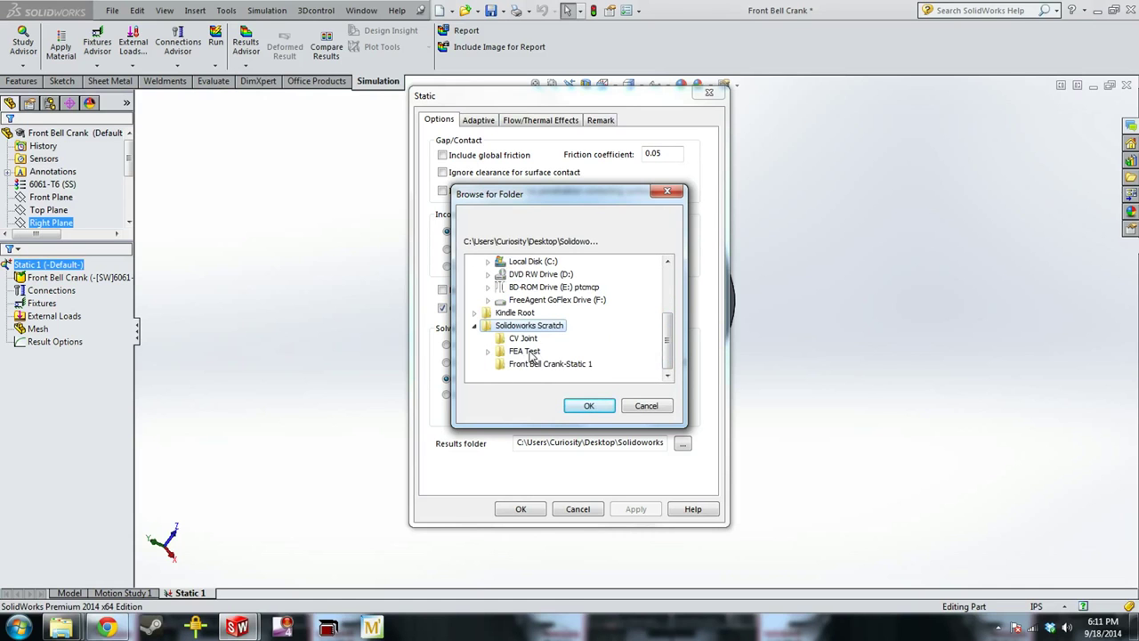
pyautogui.click(526, 352)
pyautogui.click(576, 410)
pyautogui.click(527, 509)
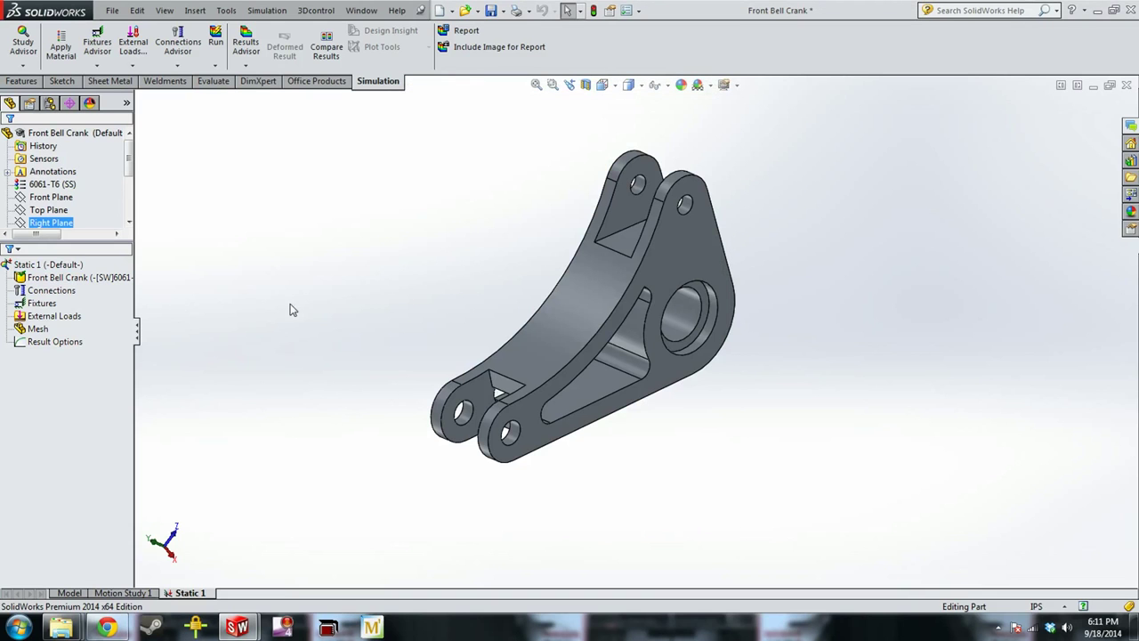
# Review the static study's setup entries, including Fixtures, External Loads and Mesh
pyautogui.click(121, 329)
pyautogui.click(46, 264)
pyautogui.click(49, 305)
pyautogui.click(50, 317)
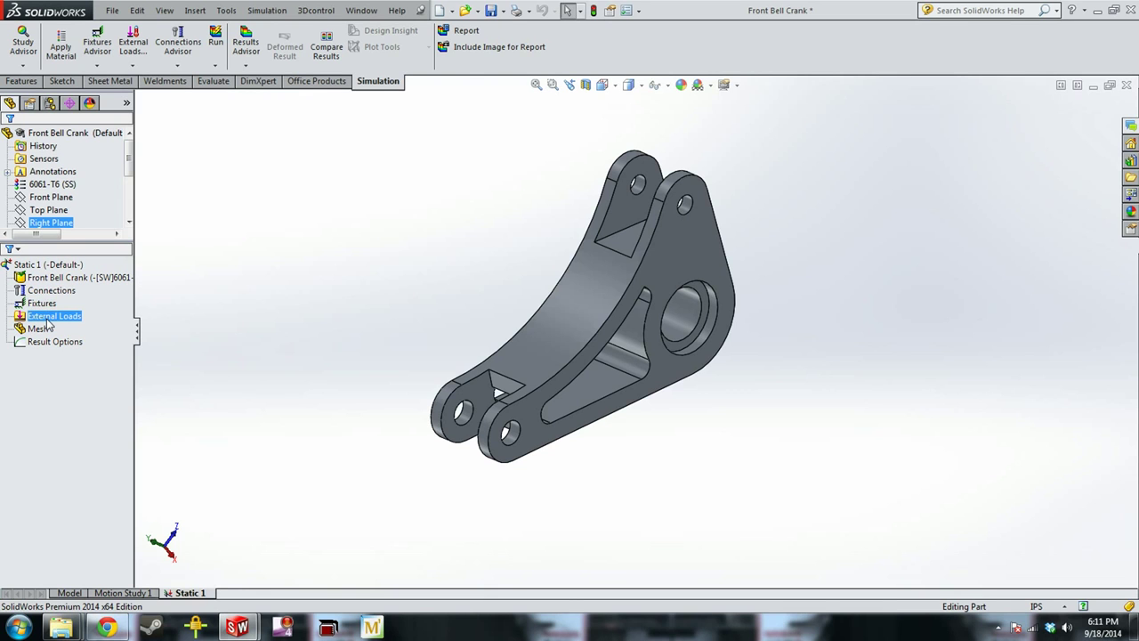
pyautogui.click(40, 330)
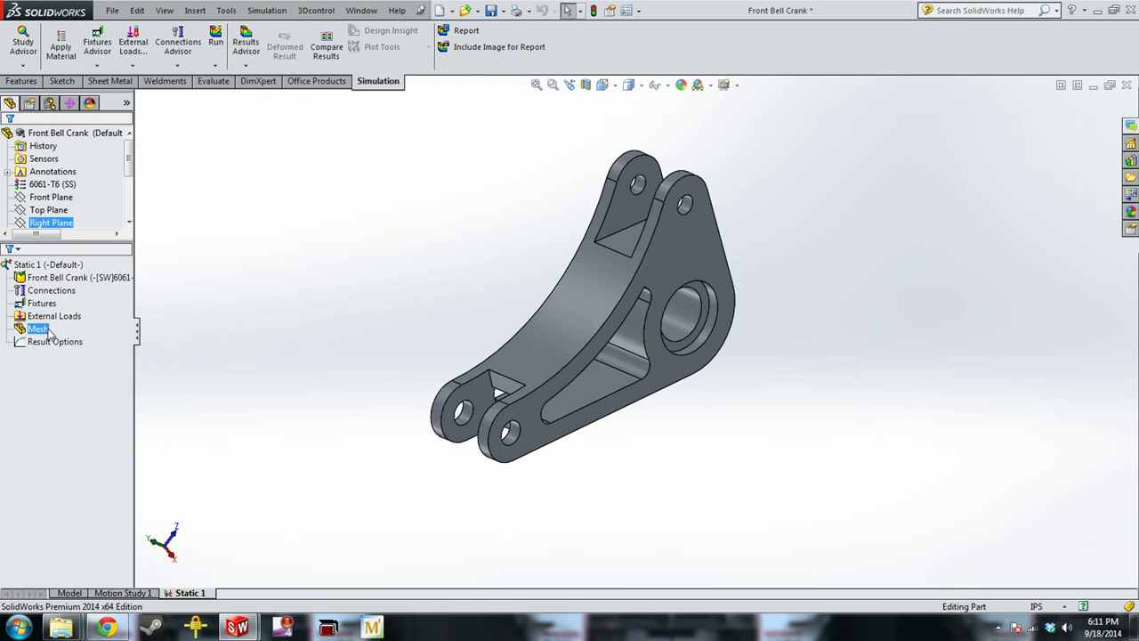
pyautogui.click(40, 304)
pyautogui.click(64, 316)
pyautogui.click(55, 303)
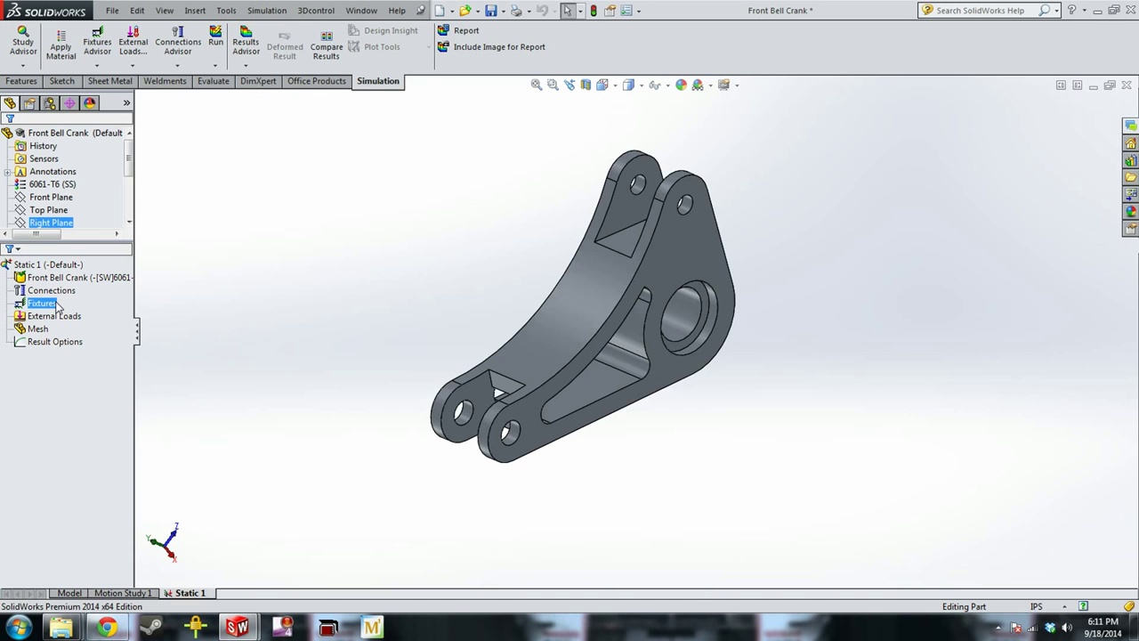
pyautogui.click(337, 378)
# Inspect the crank's large pivot bore and arm holes from several angles, and view the available external load types
pyautogui.moveTo(842, 329); pyautogui.dragTo(662, 320, button='middle')
pyautogui.click(660, 319)
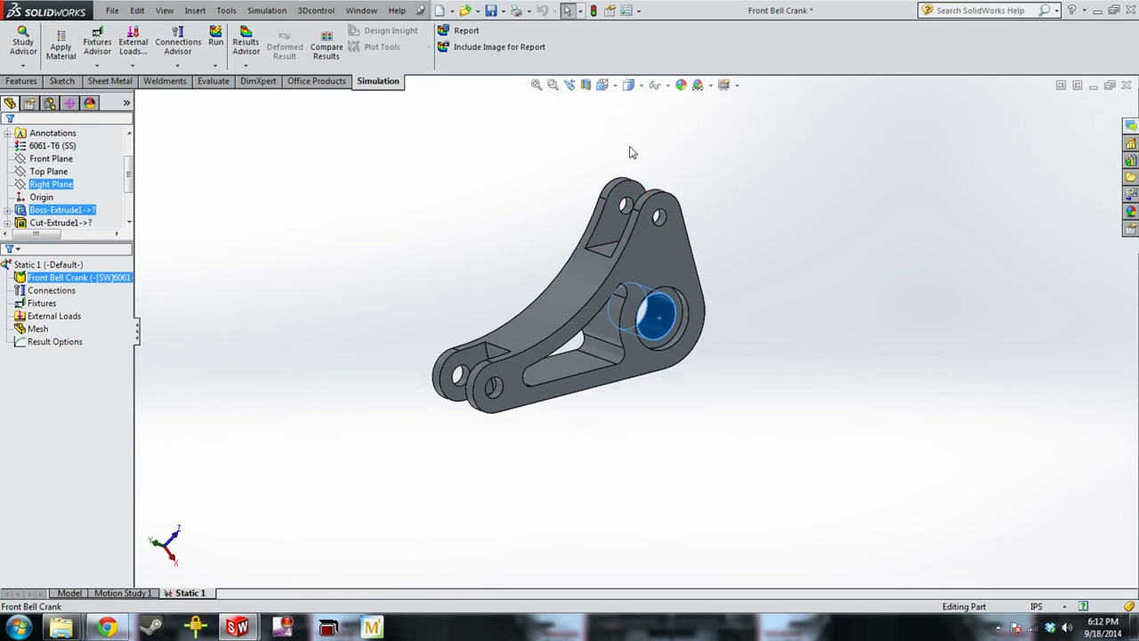
pyautogui.moveTo(686, 193); pyautogui.dragTo(662, 176, button='middle')
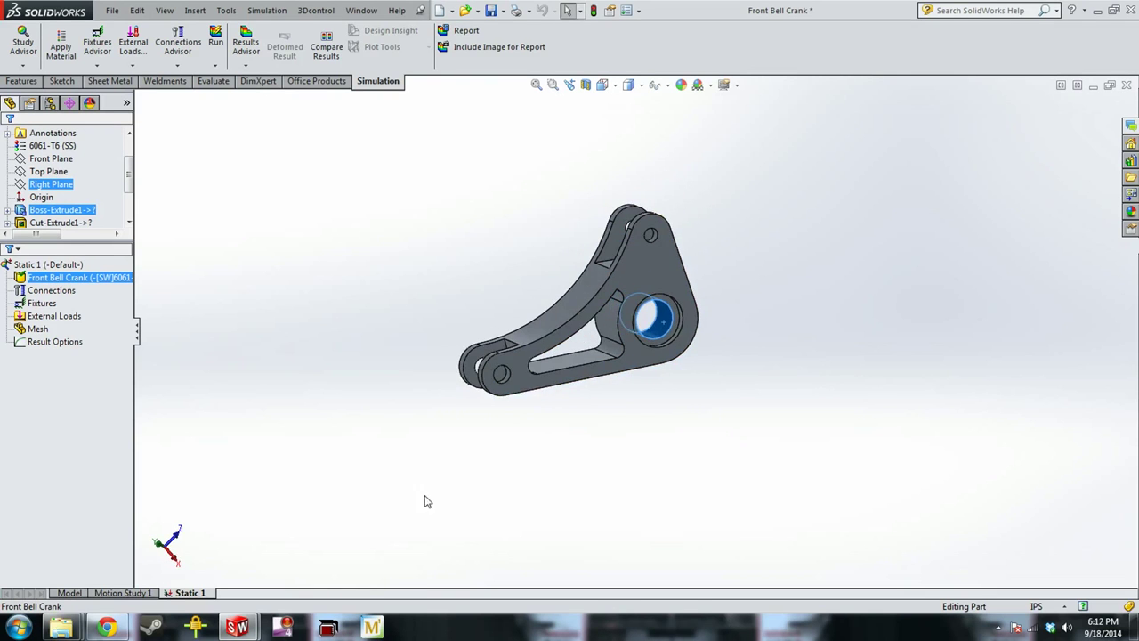
pyautogui.click(363, 404)
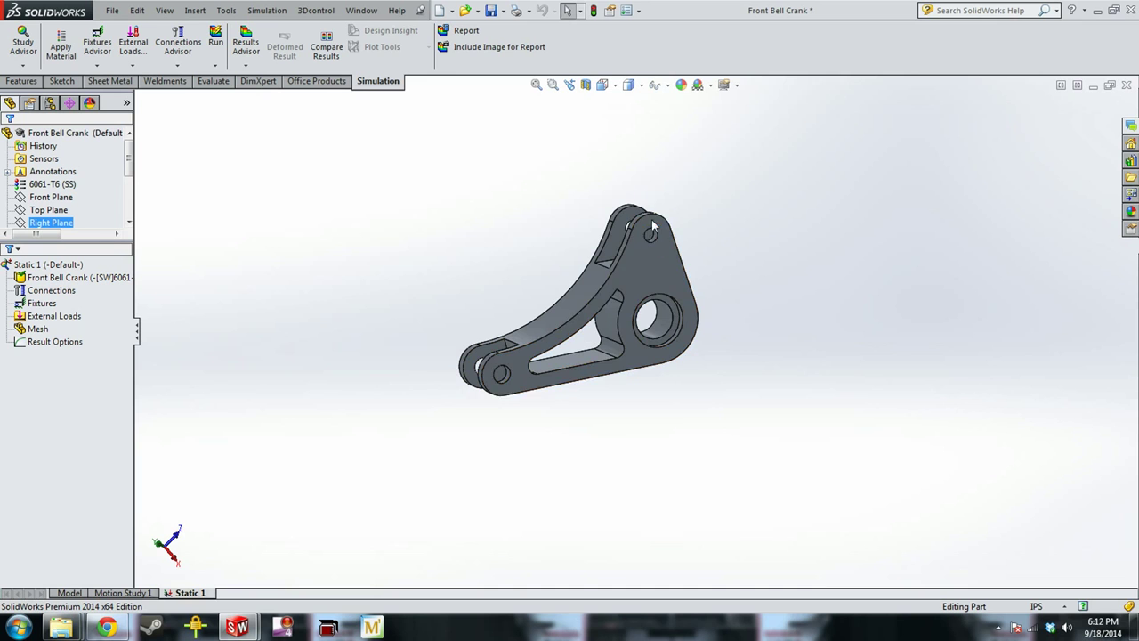
pyautogui.moveTo(704, 315); pyautogui.dragTo(686, 251, button='middle')
pyautogui.click(47, 314)
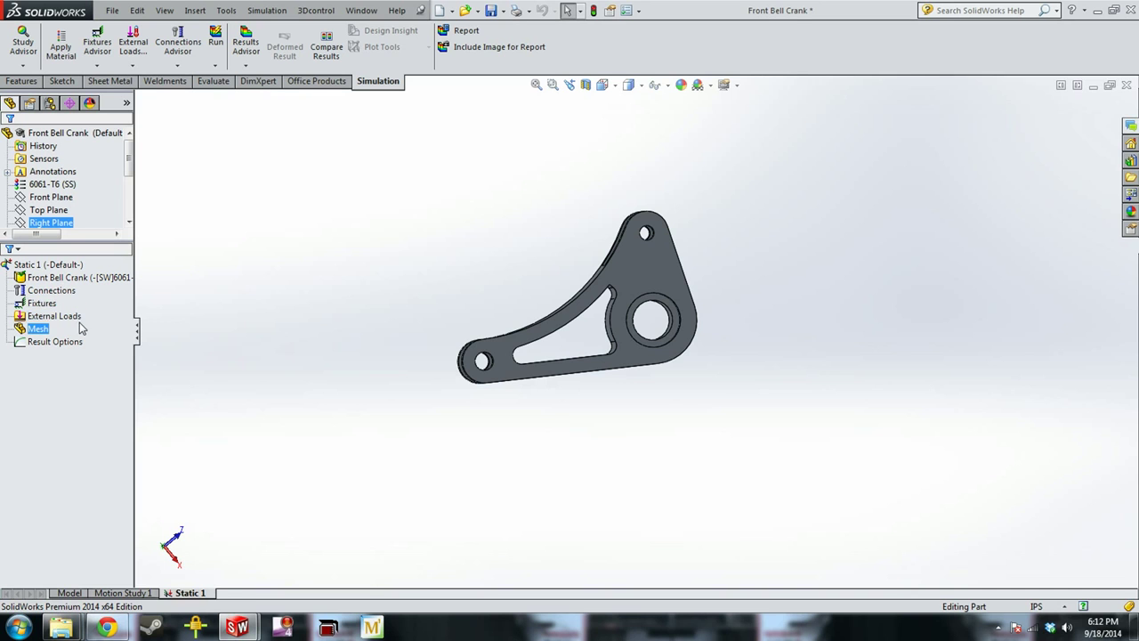
pyautogui.rightClick(72, 326)
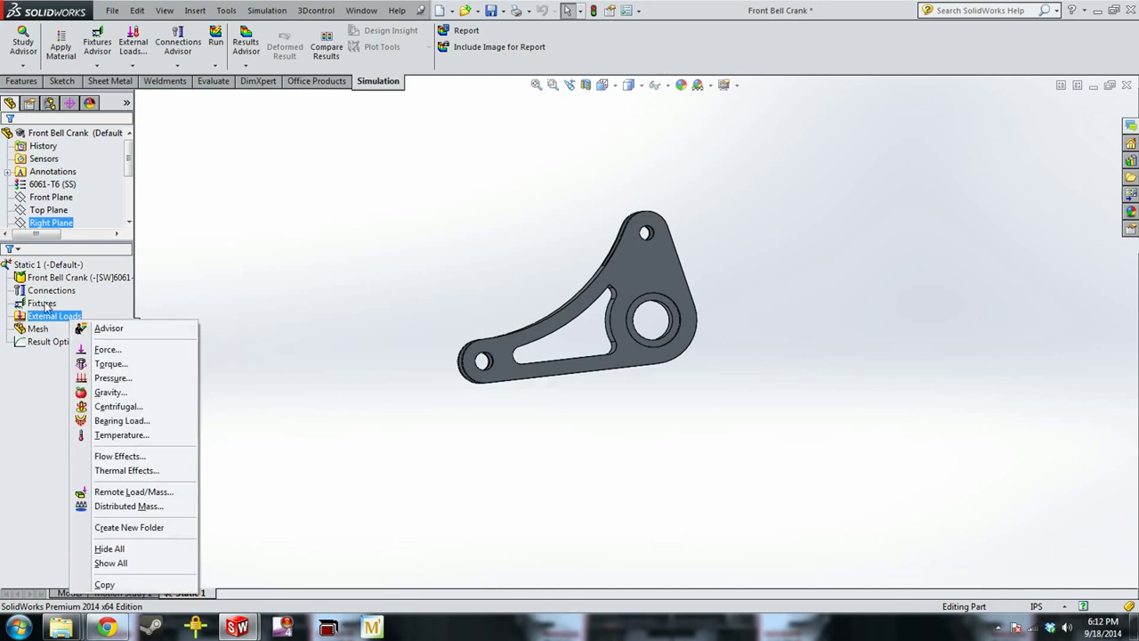
# Add a Fixed Hinge fixture to the inner cylindrical face of the large pivot bore
pyautogui.click(43, 304)
pyautogui.rightClick(44, 306)
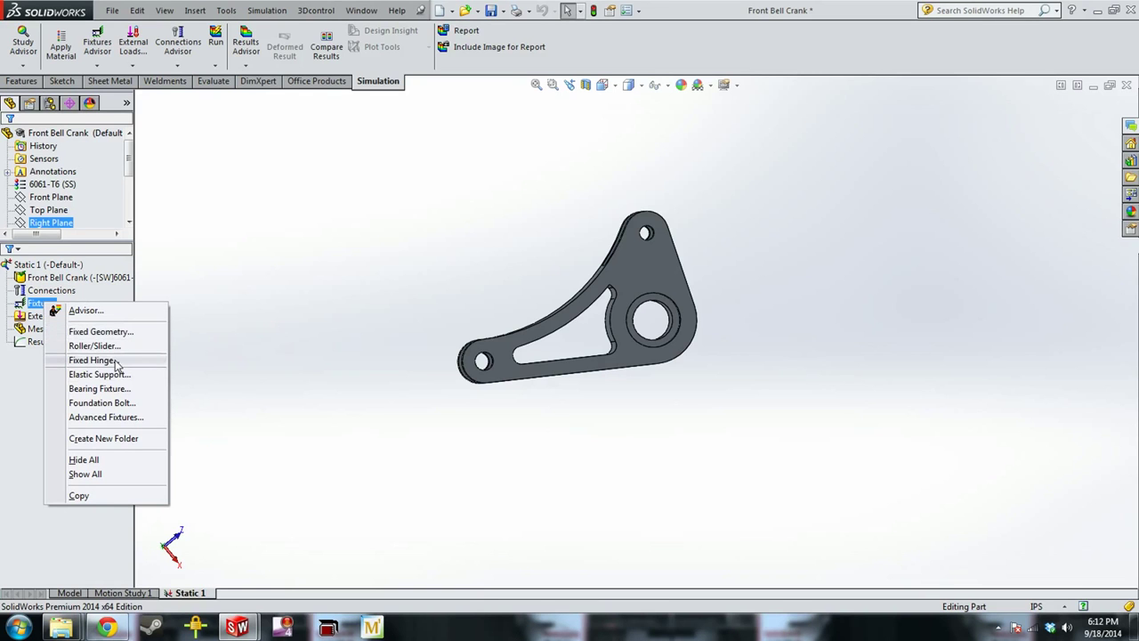
pyautogui.click(91, 359)
pyautogui.moveTo(579, 399); pyautogui.dragTo(637, 372, button='middle')
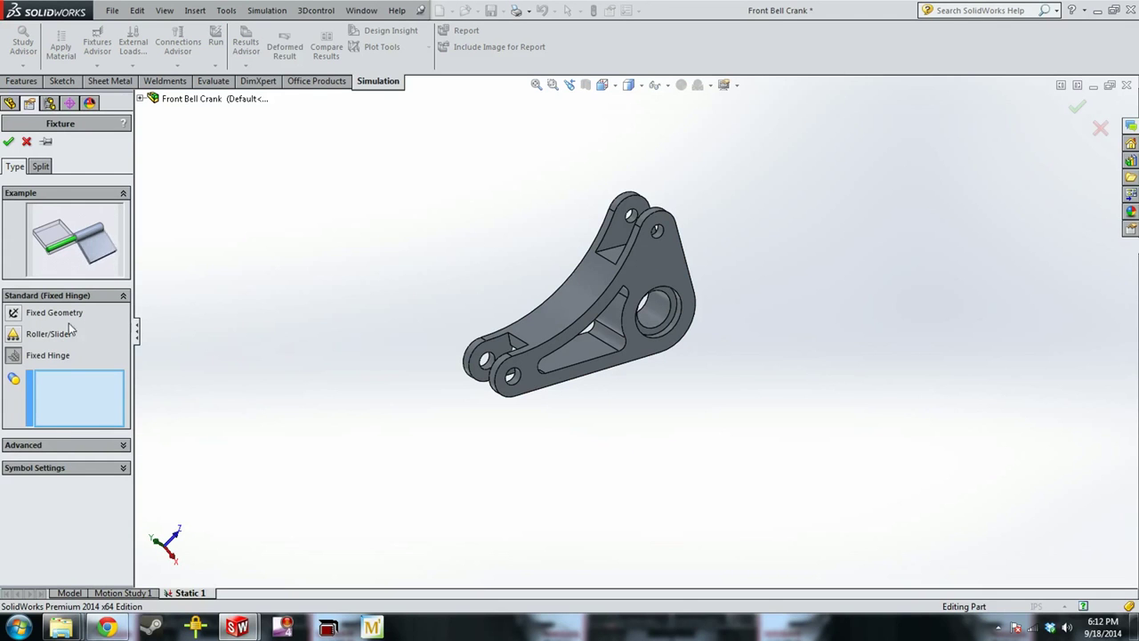
pyautogui.click(13, 313)
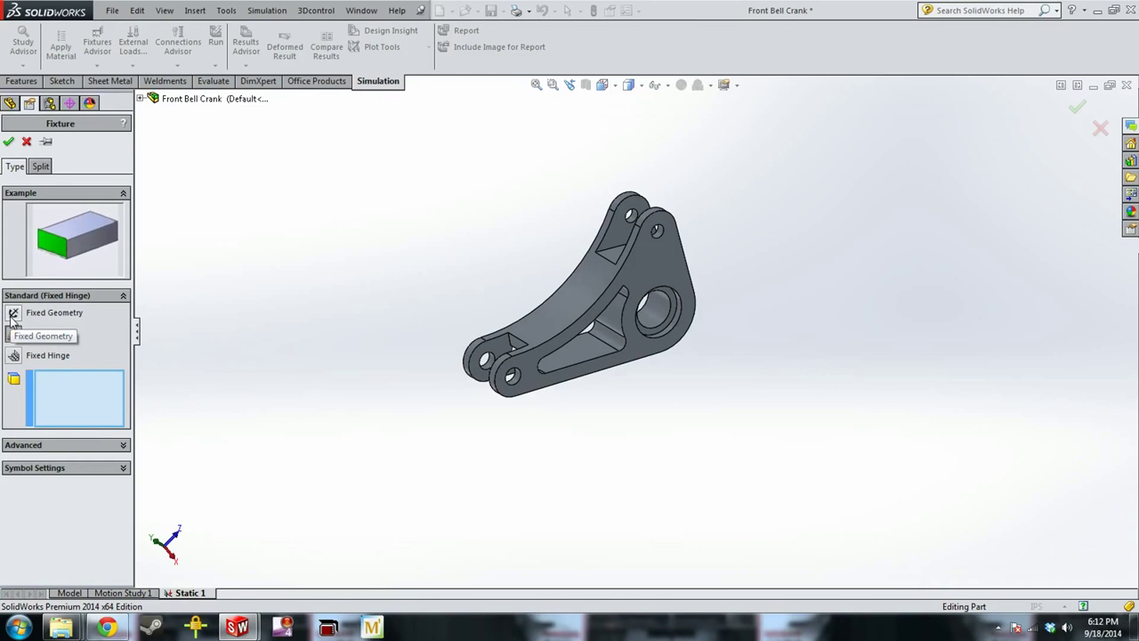
pyautogui.click(14, 355)
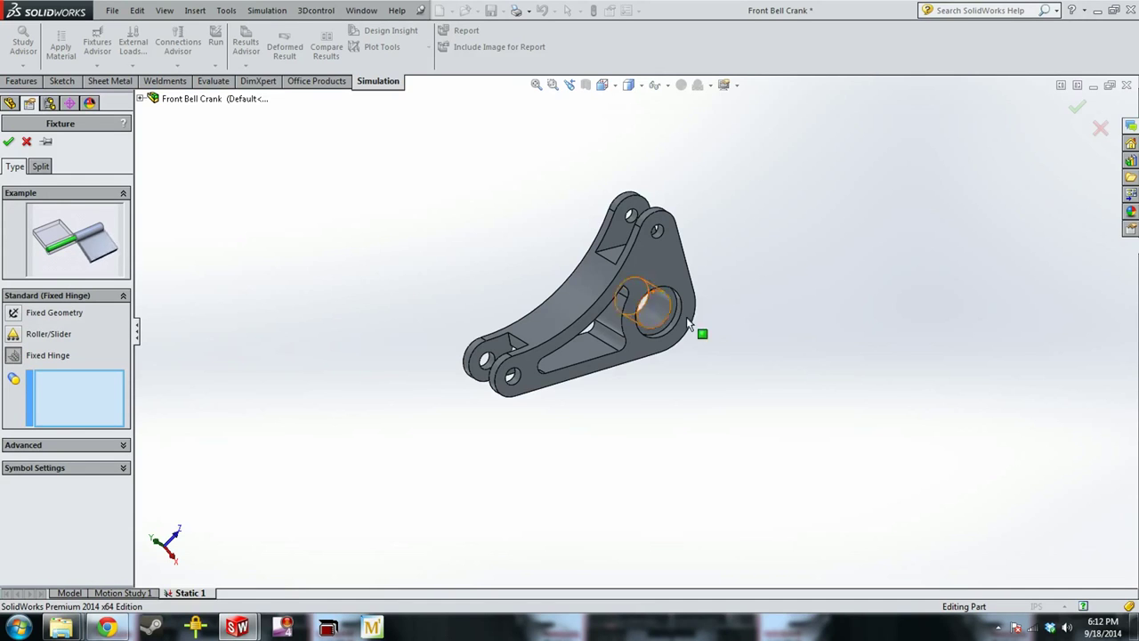
pyautogui.click(652, 320)
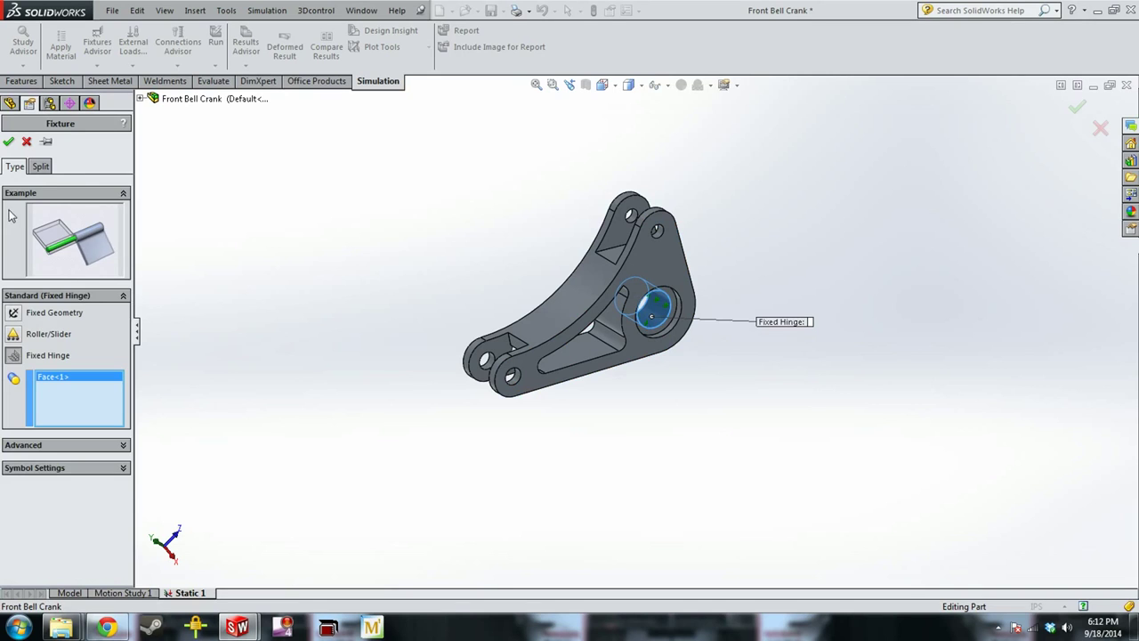
pyautogui.click(8, 142)
# Add a Roller/Slider fixture to the two flat outer side faces of the crank
pyautogui.click(39, 317)
pyautogui.rightClick(38, 303)
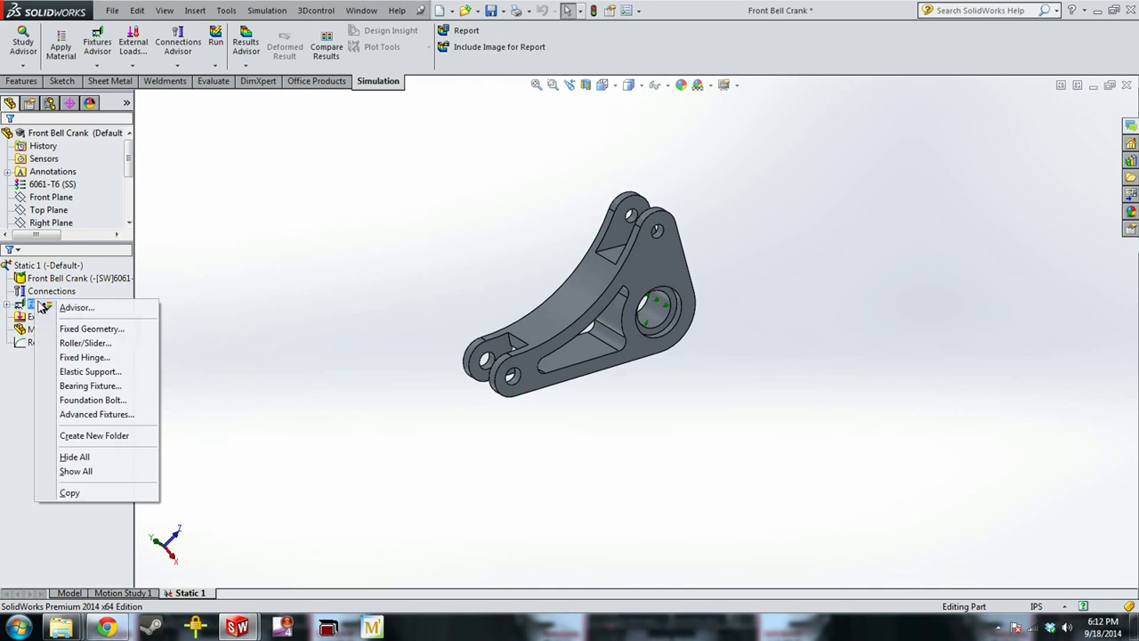
pyautogui.moveTo(394, 310)
pyautogui.mouseDown(button='middle')
pyautogui.moveTo(598, 368)
pyautogui.moveTo(599, 323)
pyautogui.moveTo(622, 342)
pyautogui.mouseUp(button='middle')
pyautogui.rightClick(29, 318)
pyautogui.rightClick(37, 304)
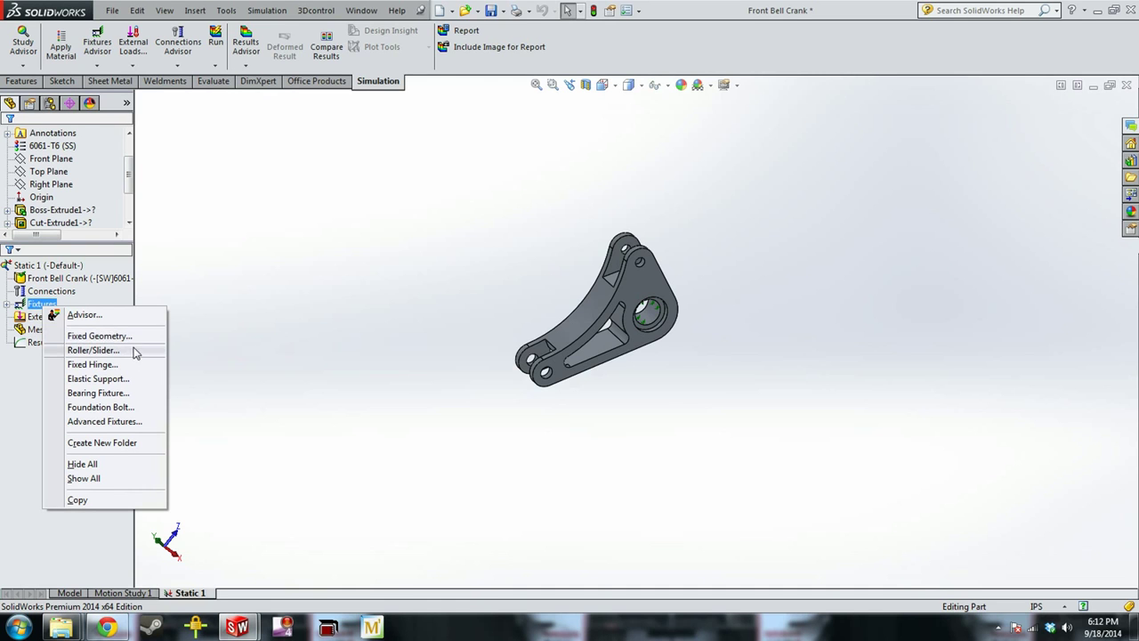
pyautogui.click(93, 350)
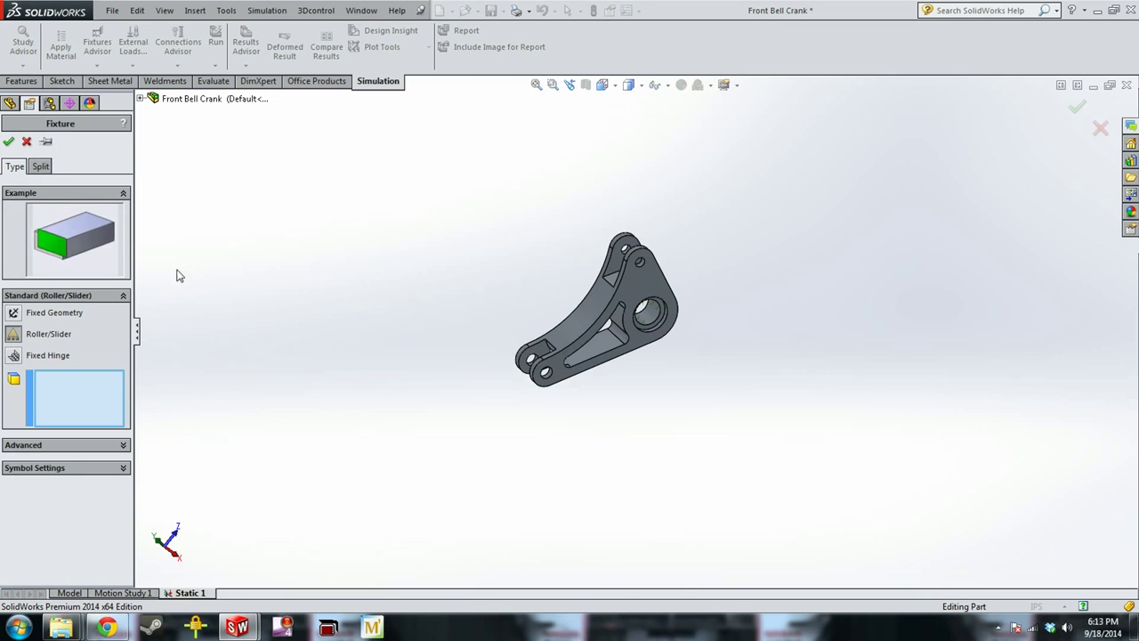
pyautogui.scroll(-5, 674, 287)
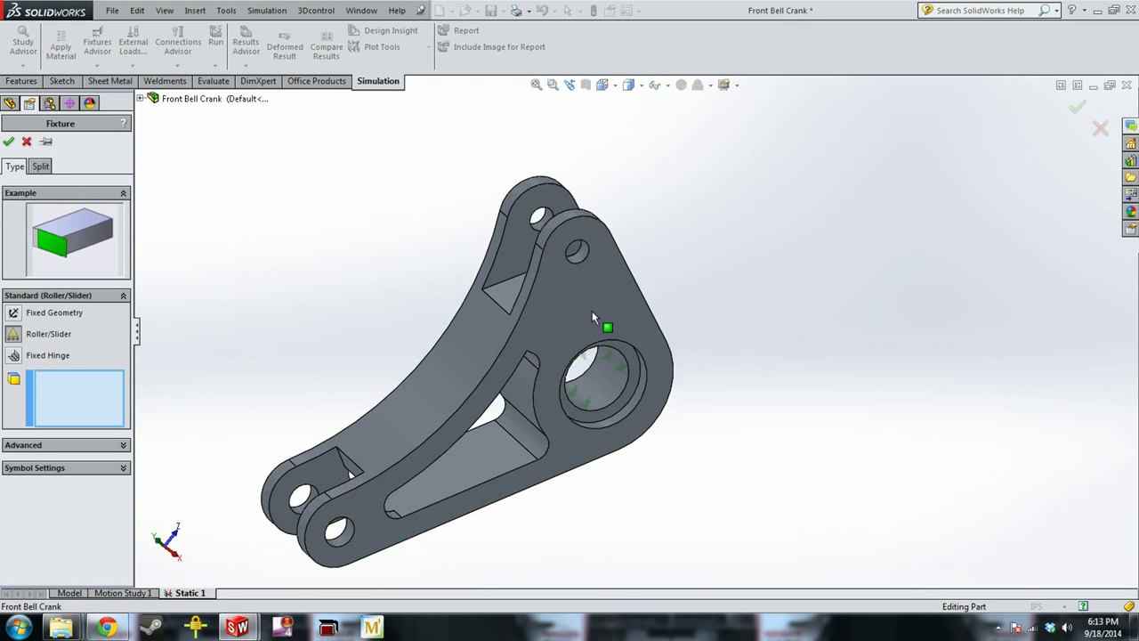
pyautogui.click(591, 310)
pyautogui.moveTo(364, 305); pyautogui.dragTo(375, 284, button='middle')
pyautogui.click(329, 287)
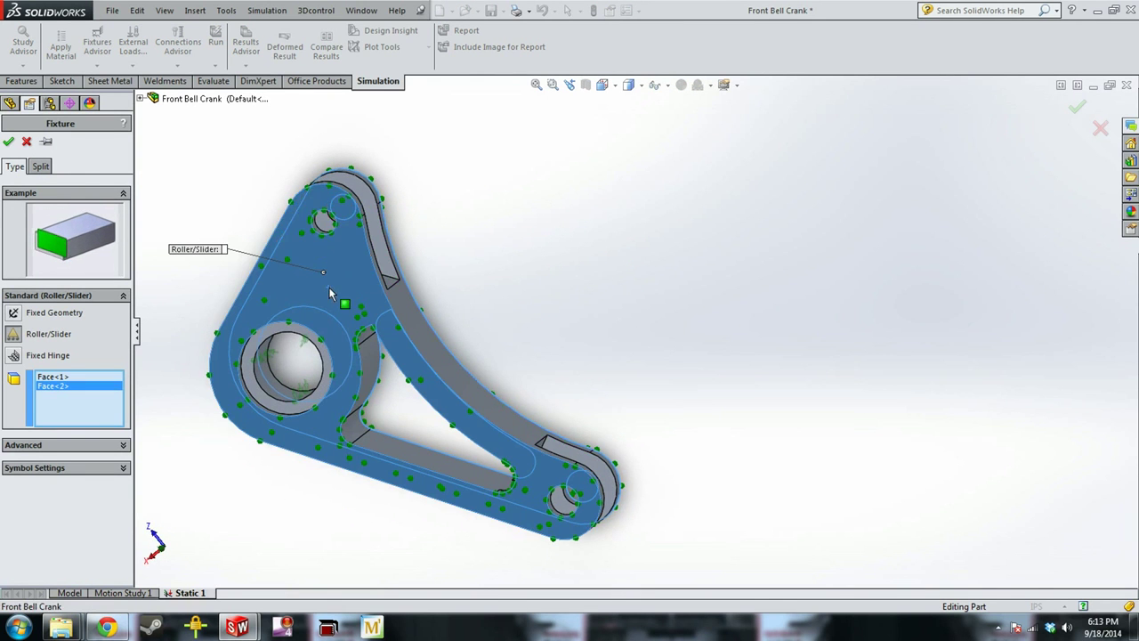
pyautogui.moveTo(569, 278); pyautogui.dragTo(394, 315, button='middle')
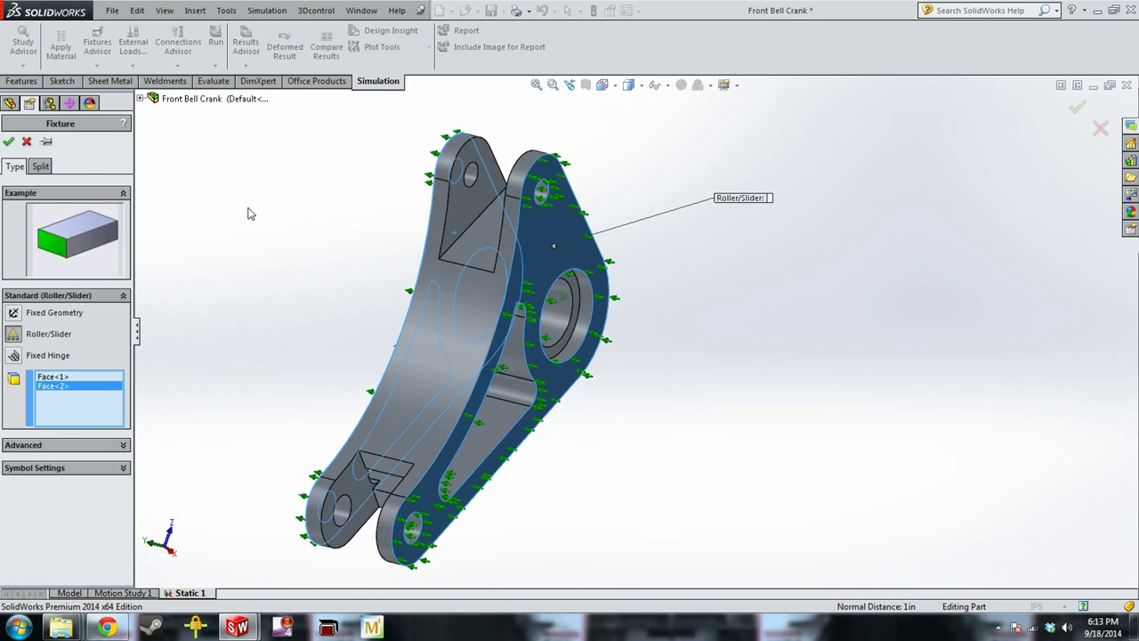
pyautogui.click(8, 142)
pyautogui.scroll(5, 724, 427)
pyautogui.moveTo(638, 373); pyautogui.dragTo(613, 407, button='middle')
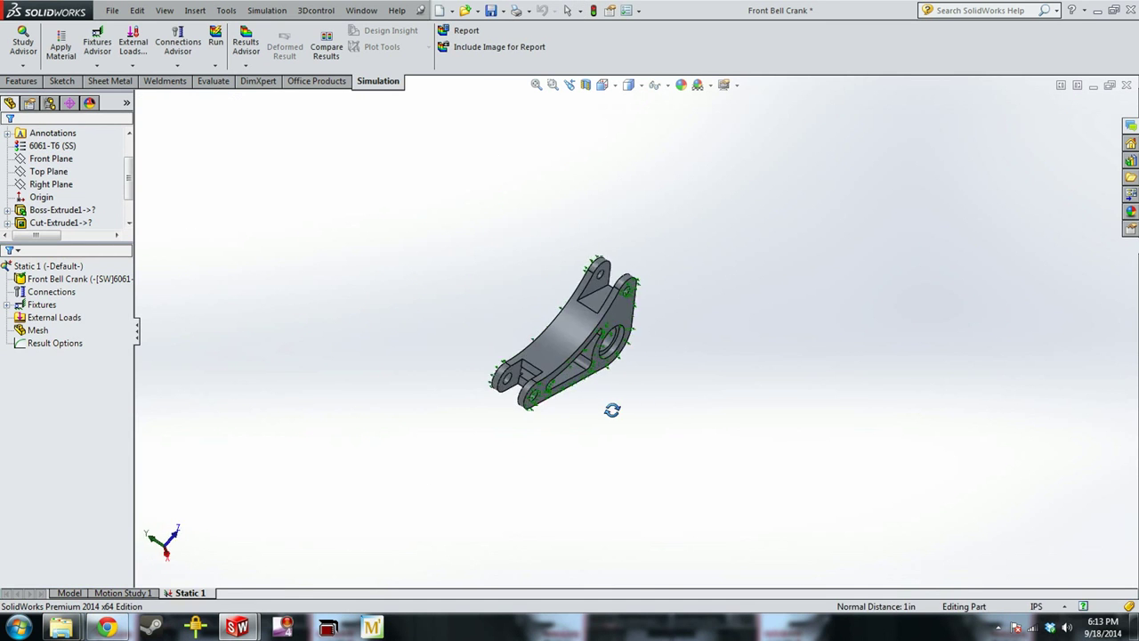
# Start a Force load on the inner cylindrical faces of the crank's two upper arm holes, excluding the preselected side face
pyautogui.click(570, 369)
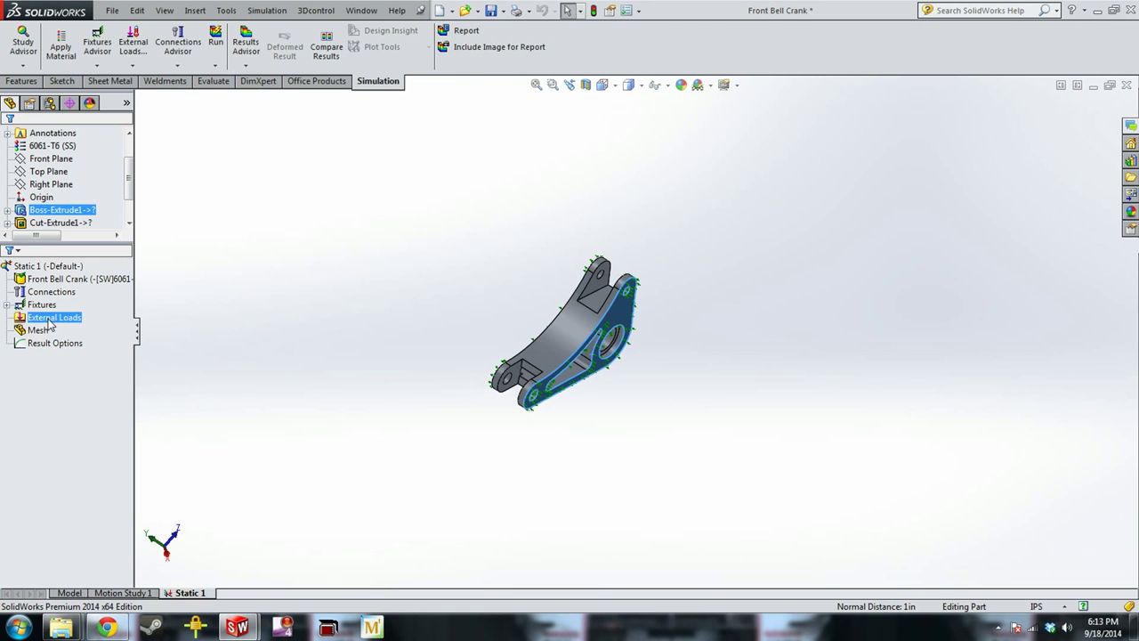
pyautogui.rightClick(50, 325)
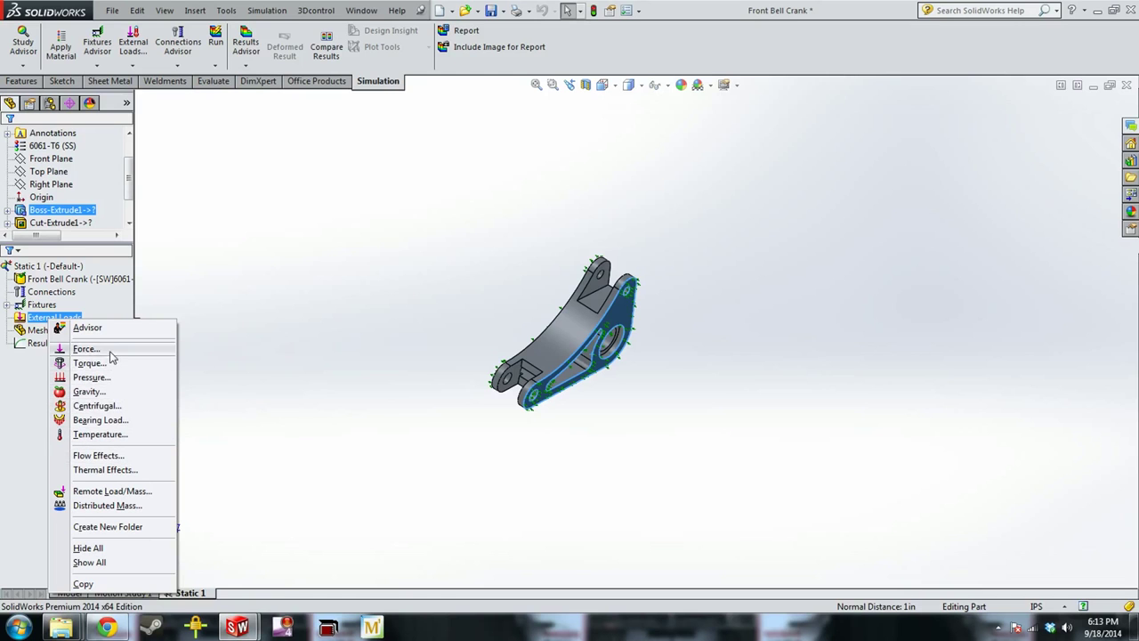
pyautogui.click(89, 349)
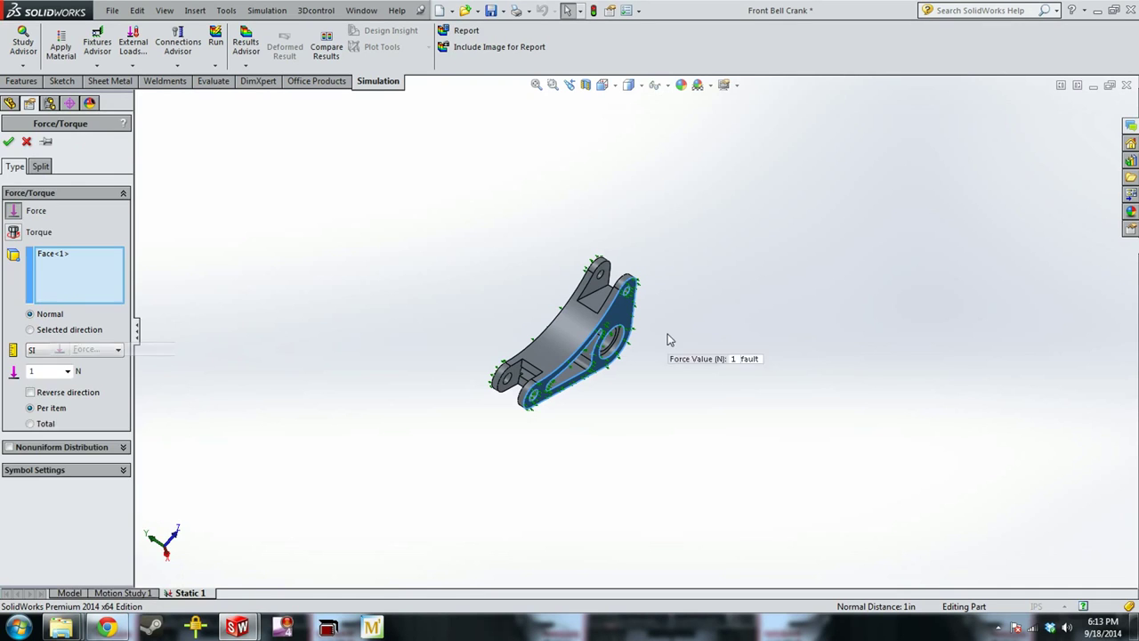
pyautogui.moveTo(729, 358); pyautogui.dragTo(591, 324, button='middle')
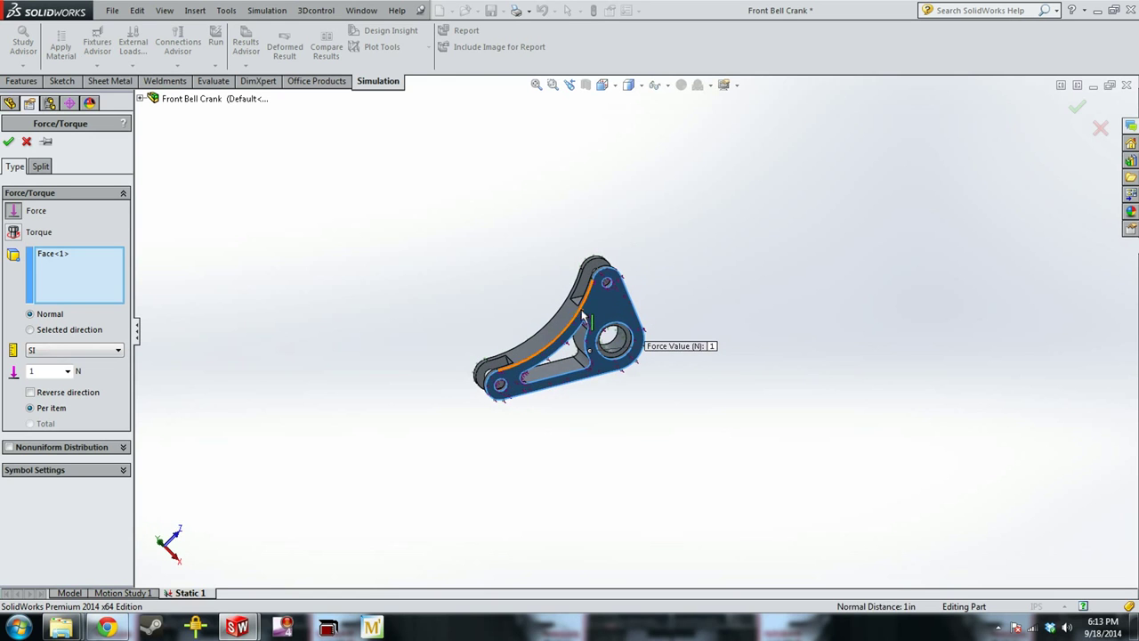
pyautogui.click(596, 299)
pyautogui.scroll(-5, 626, 309)
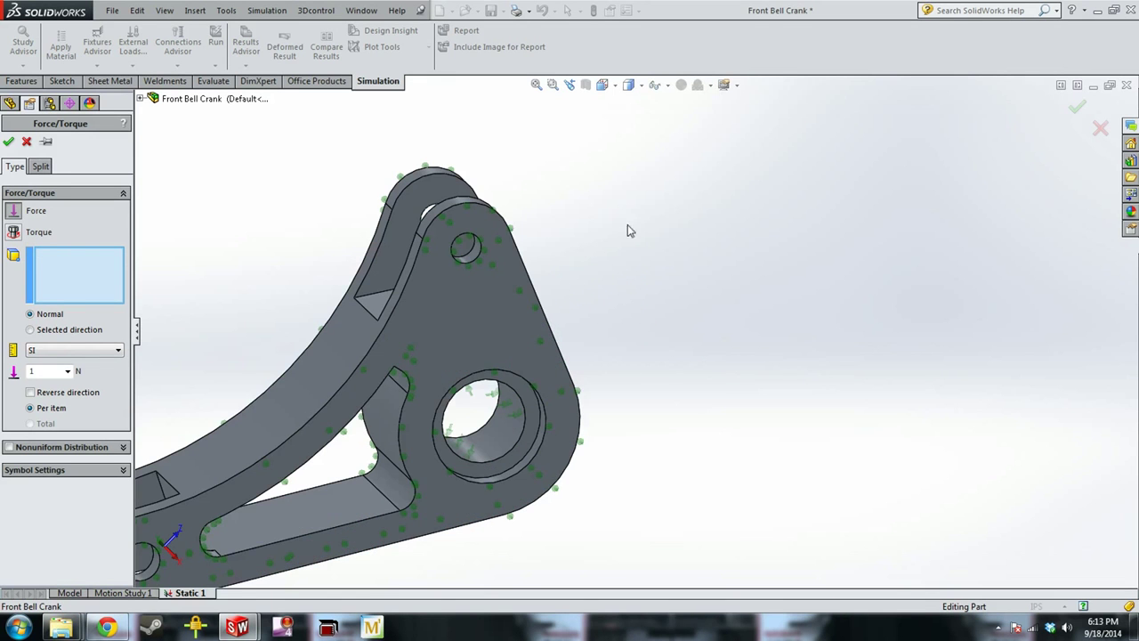
pyautogui.click(471, 203)
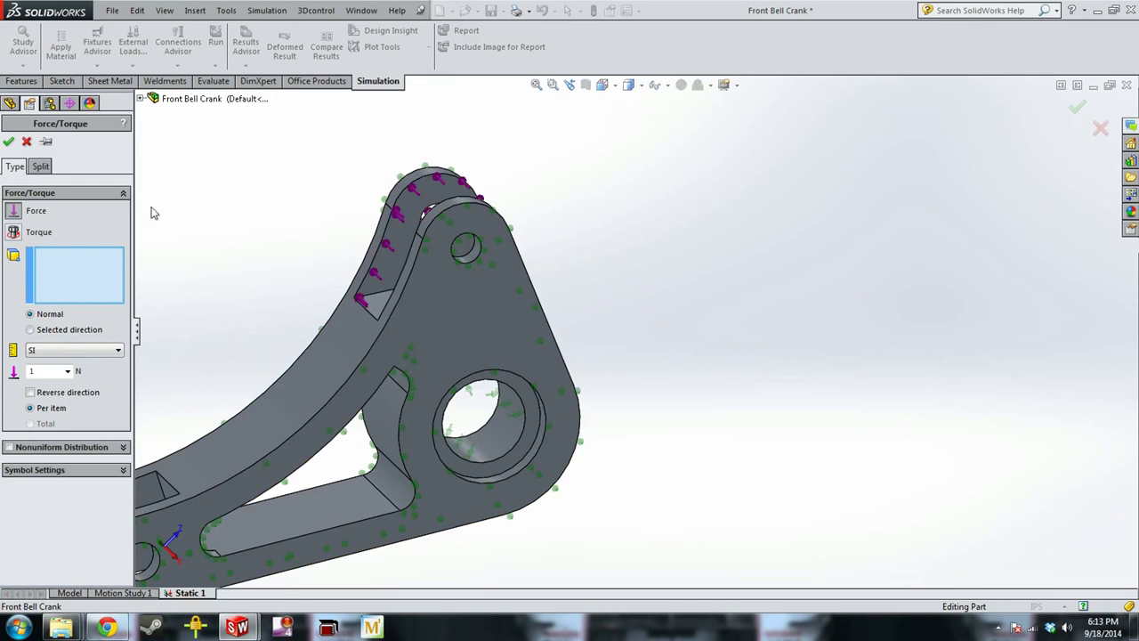
pyautogui.click(625, 219)
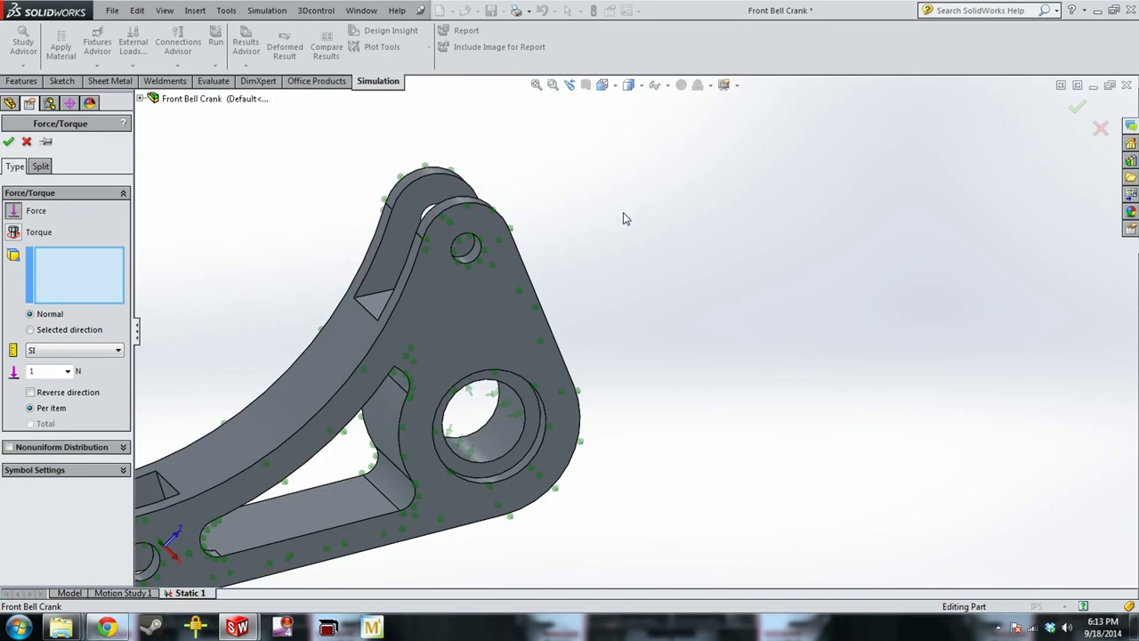
pyautogui.scroll(-4, 602, 183)
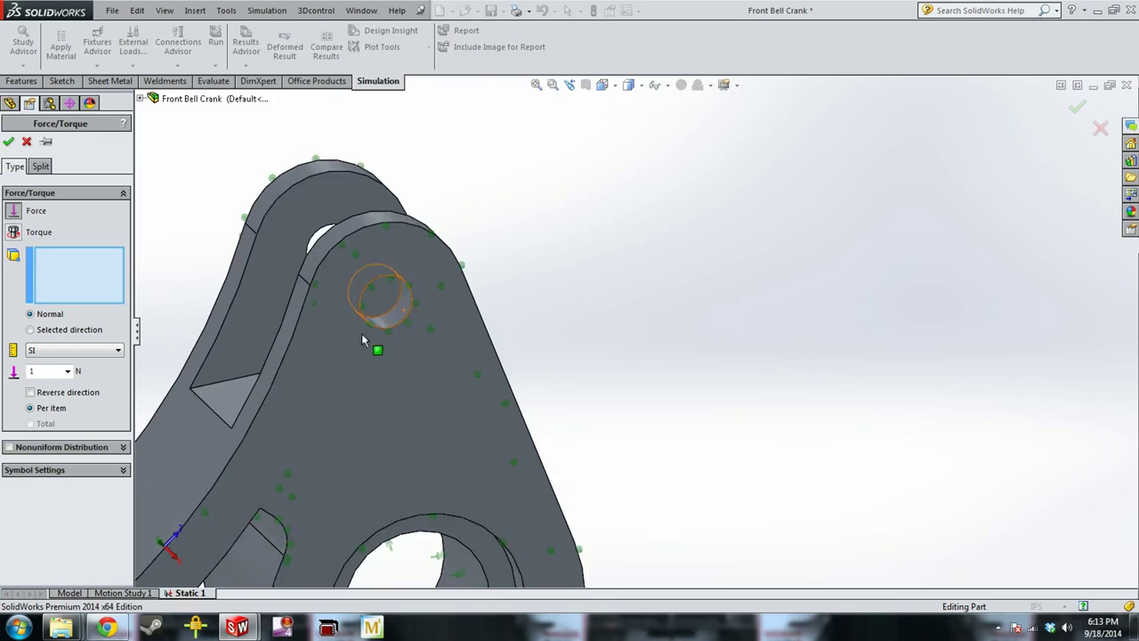
pyautogui.click(391, 325)
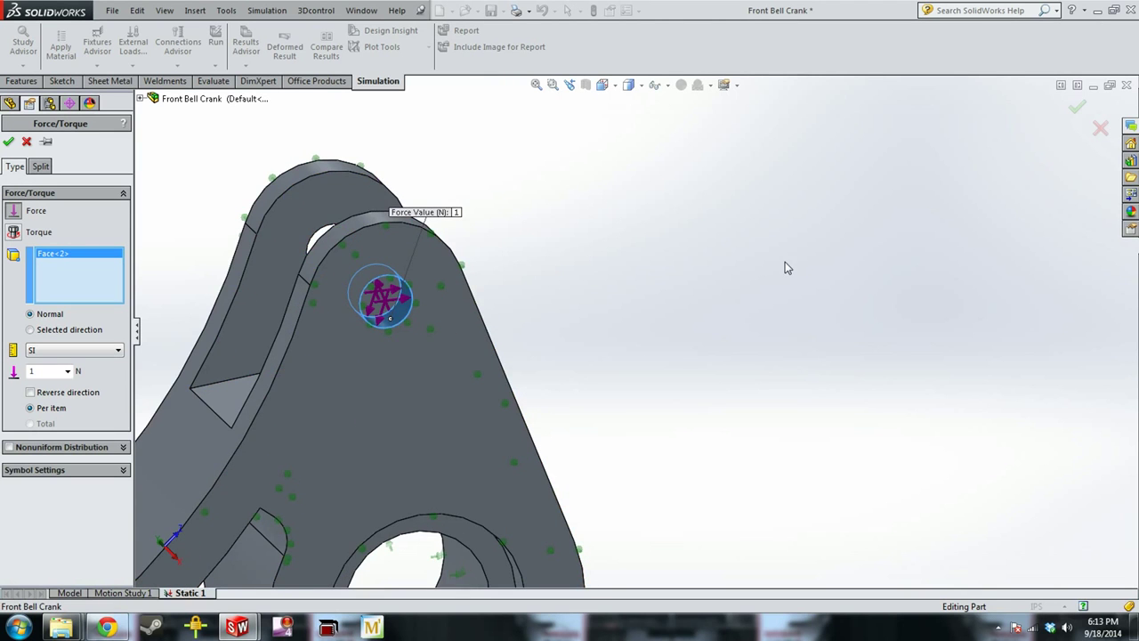
pyautogui.scroll(3, 787, 261)
pyautogui.moveTo(787, 262); pyautogui.dragTo(533, 294, button='middle')
pyautogui.scroll(-4, 440, 283)
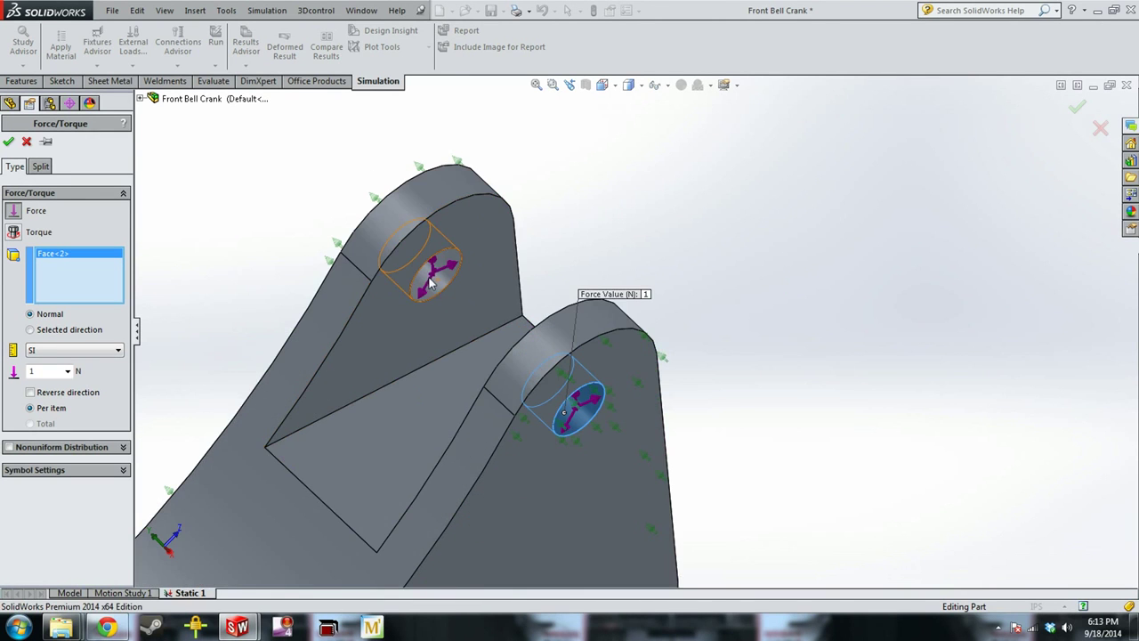
pyautogui.click(440, 281)
# Direct the force along the straight outer edge running from the upper arm toward the large pivot bore
pyautogui.click(66, 330)
pyautogui.moveTo(661, 267); pyautogui.dragTo(680, 406, button='middle')
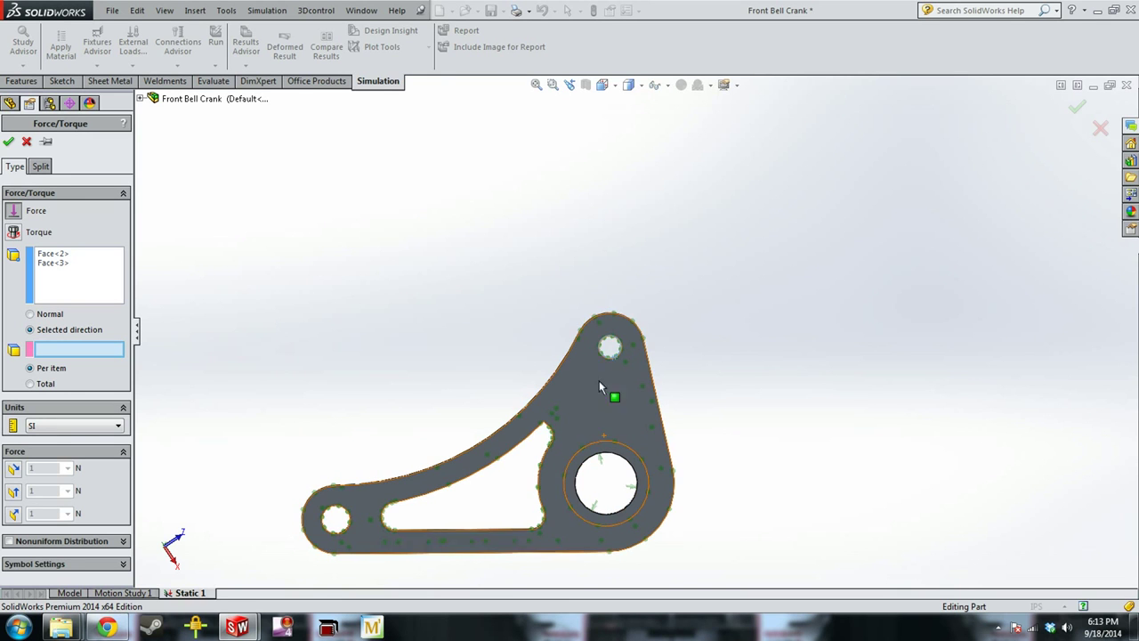
pyautogui.click(655, 385)
pyautogui.scroll(-4, 649, 373)
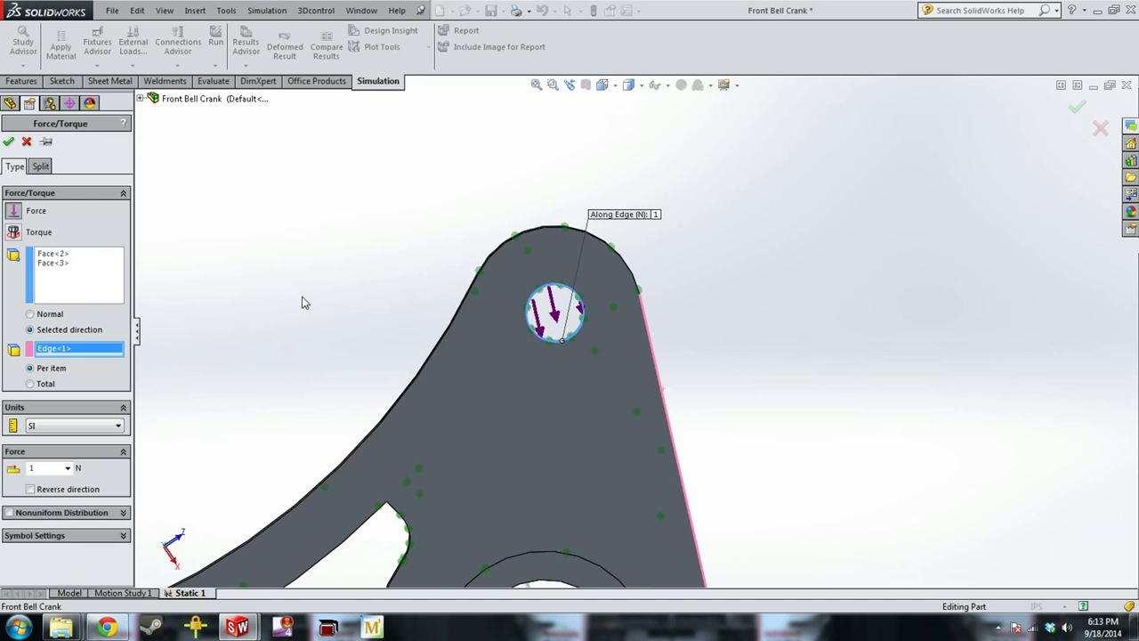
pyautogui.moveTo(227, 256); pyautogui.dragTo(298, 244, button='middle')
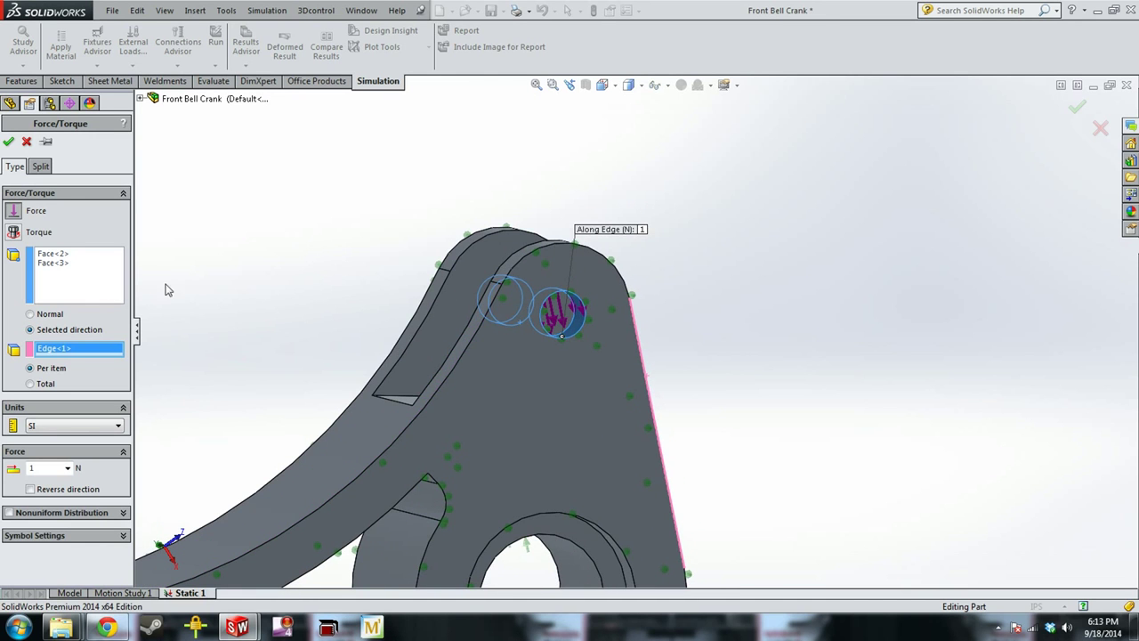
pyautogui.moveTo(291, 291)
pyautogui.mouseDown(button='middle')
pyautogui.moveTo(318, 293)
pyautogui.moveTo(303, 294)
pyautogui.mouseUp(button='middle')
# Set the upper-hole force to English (IPS) units with a value of 30 lbf
pyautogui.click(87, 430)
pyautogui.click(80, 443)
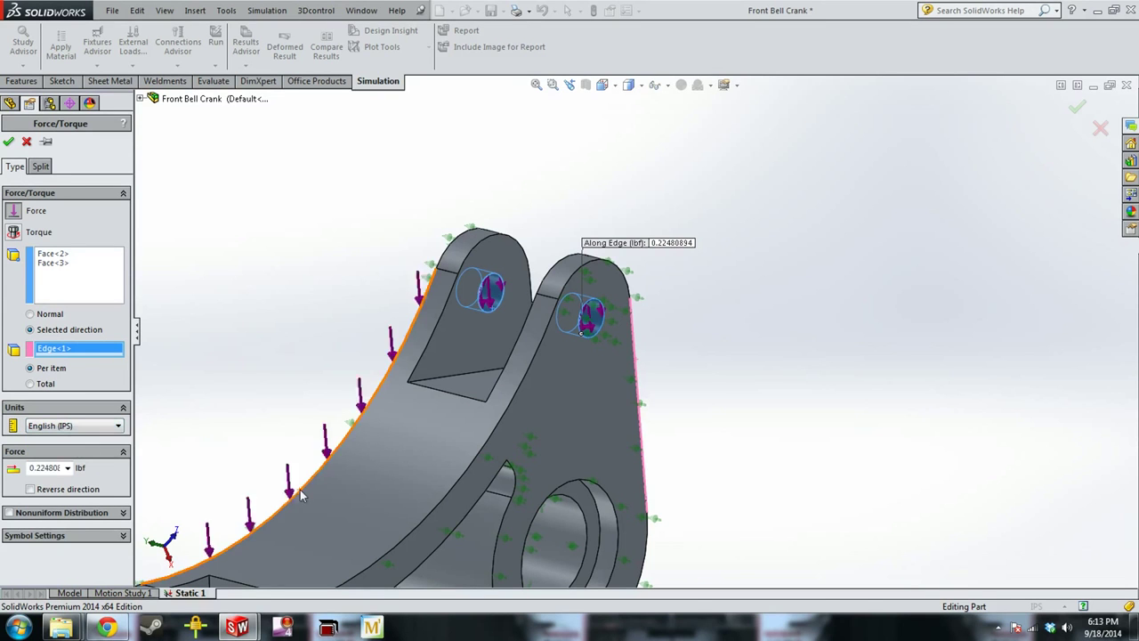
pyautogui.moveTo(32, 468); pyautogui.dragTo(84, 461)
pyautogui.write('30')
pyautogui.press('Tab')
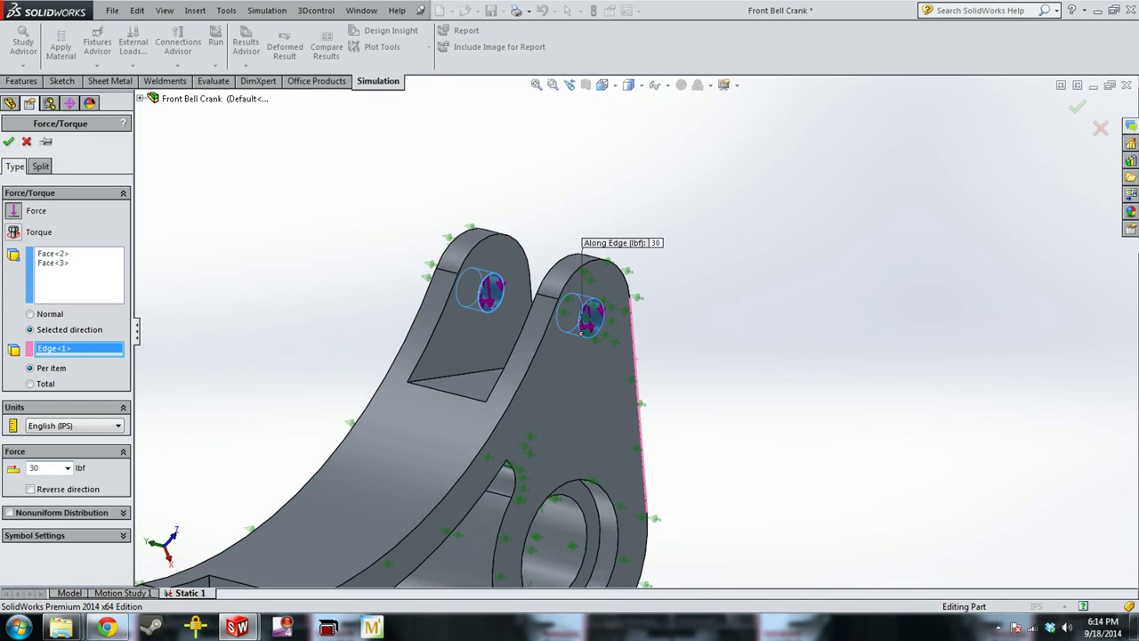
# Apply the 30 lbf as a total across both upper hole faces and finish the force load
pyautogui.click(89, 383)
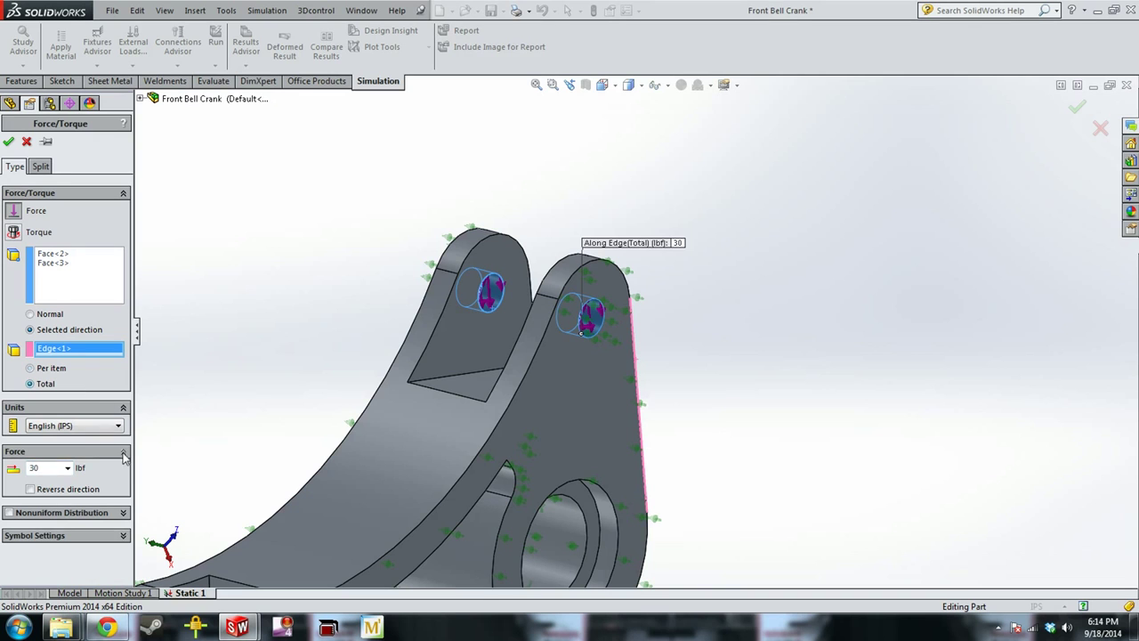
pyautogui.click(112, 427)
pyautogui.click(63, 439)
pyautogui.click(30, 368)
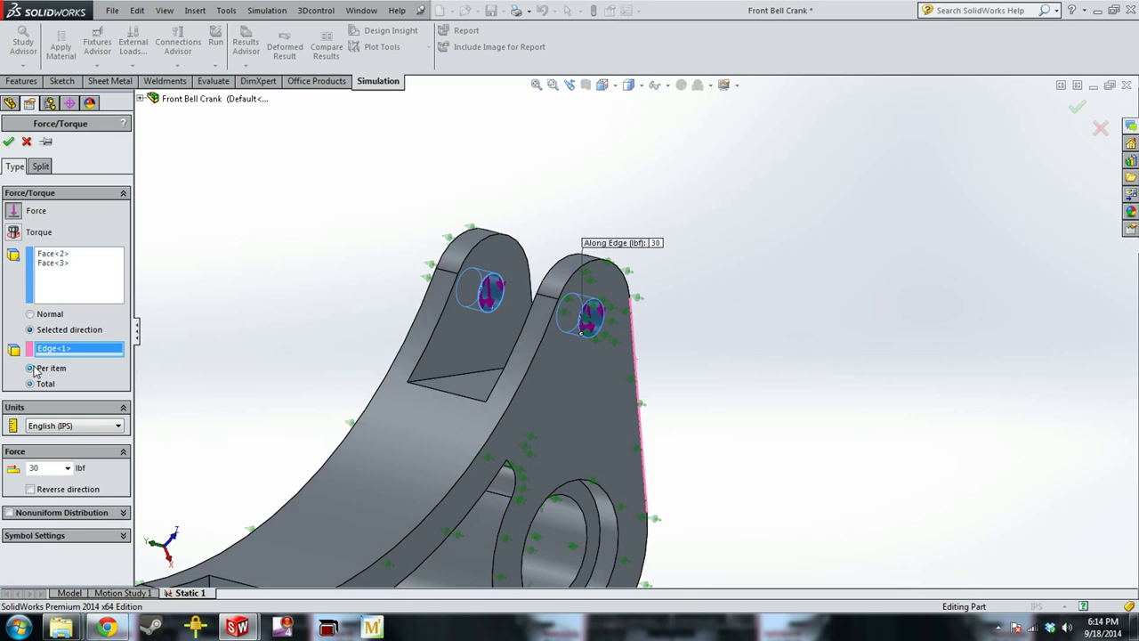
pyautogui.click(30, 383)
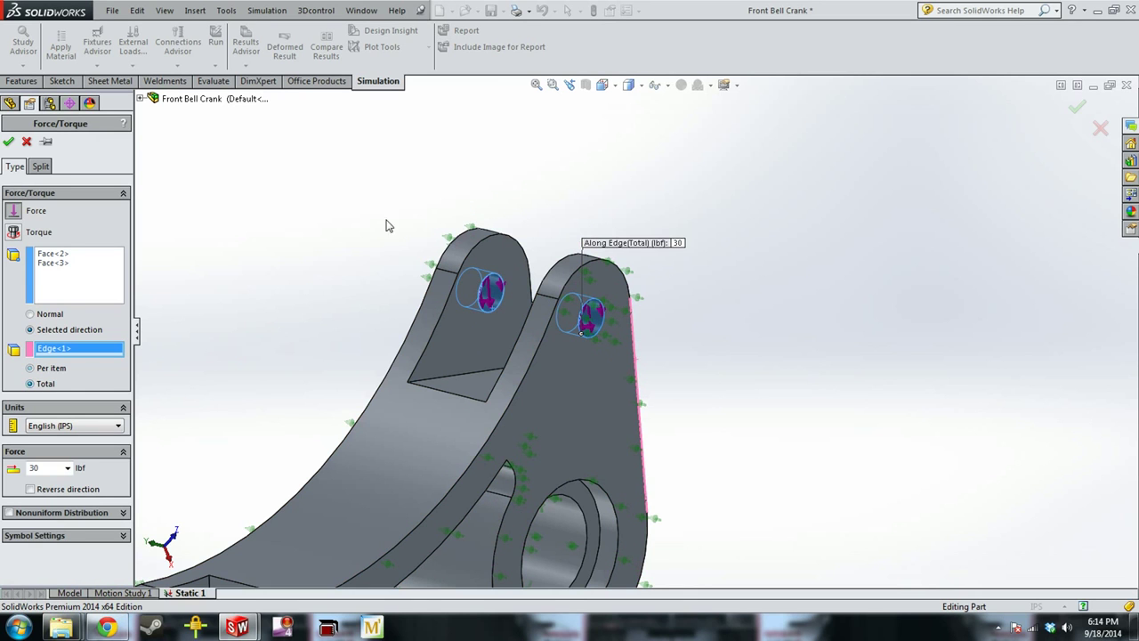
pyautogui.click(9, 142)
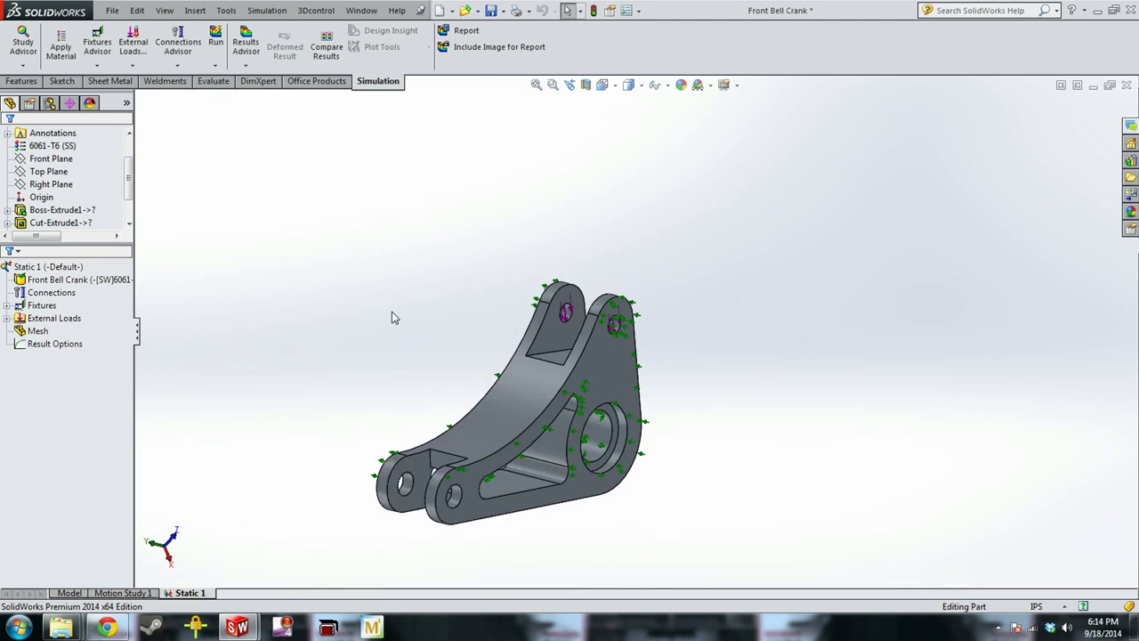
# Start a second Force load on the two lower arm holes' inner faces, directed along the crank's straight bottom edge
pyautogui.rightClick(45, 318)
pyautogui.click(79, 348)
pyautogui.scroll(-5, 534, 433)
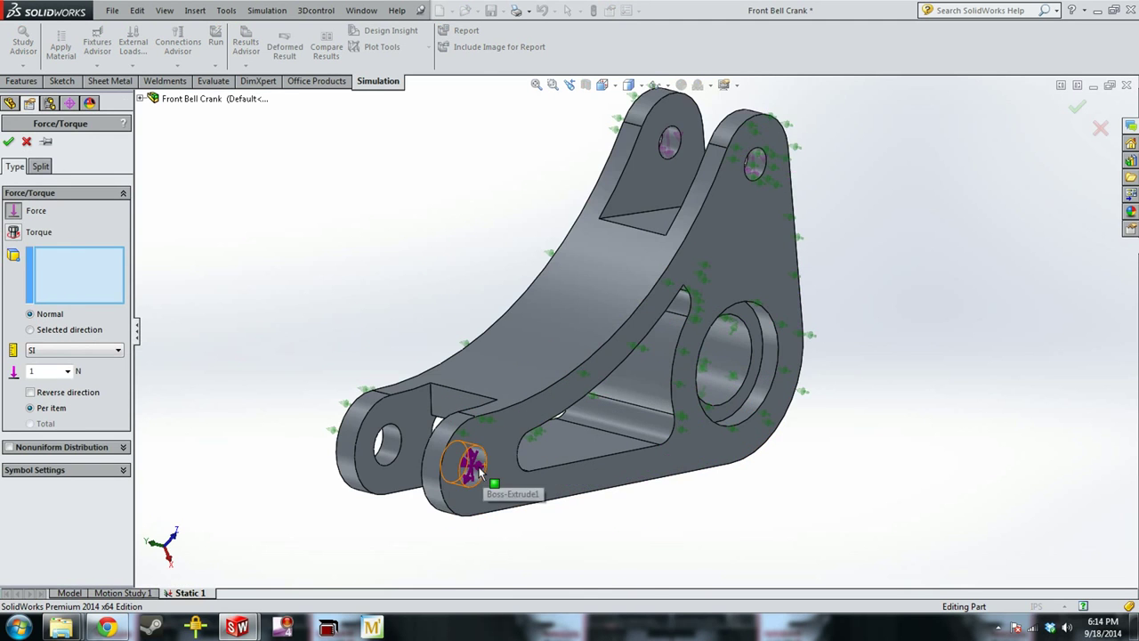
pyautogui.click(468, 460)
pyautogui.click(393, 450)
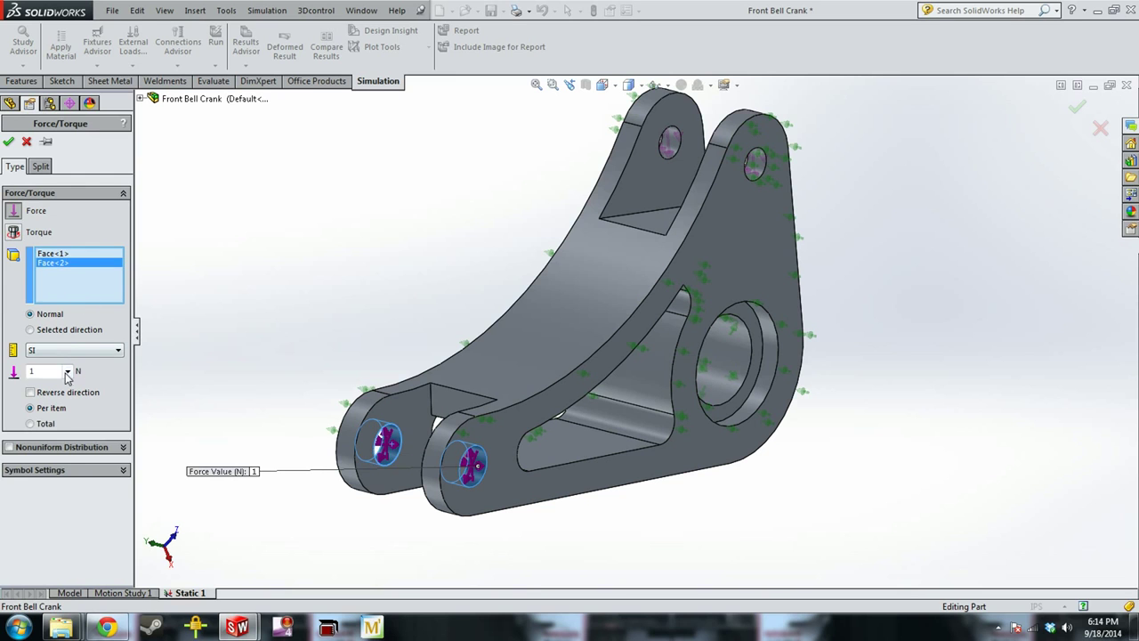
pyautogui.click(42, 330)
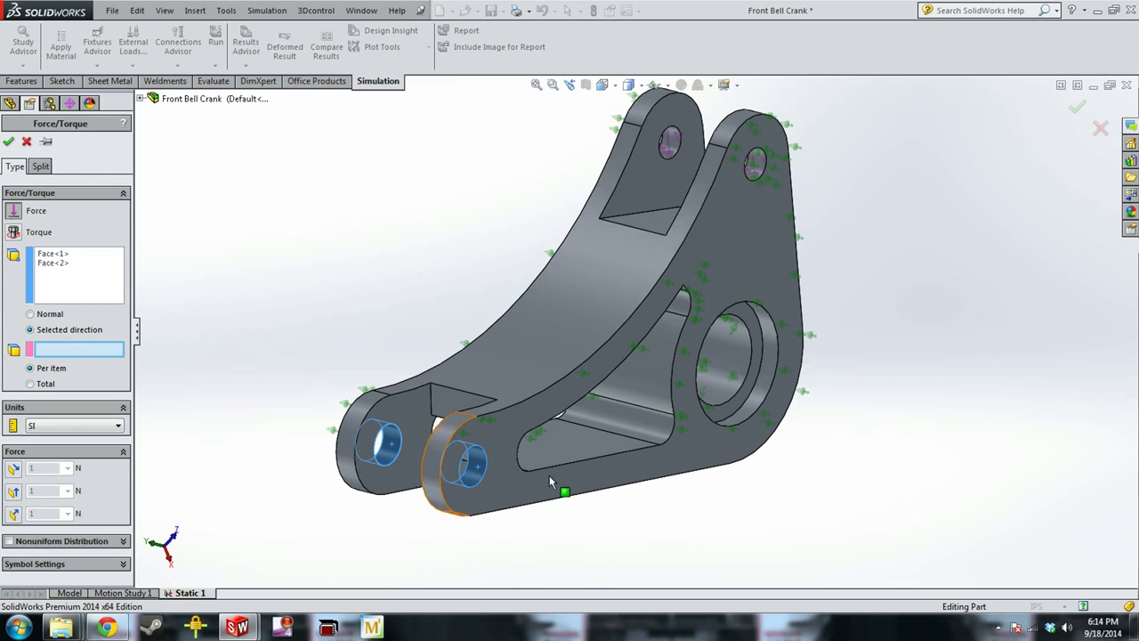
pyautogui.click(570, 503)
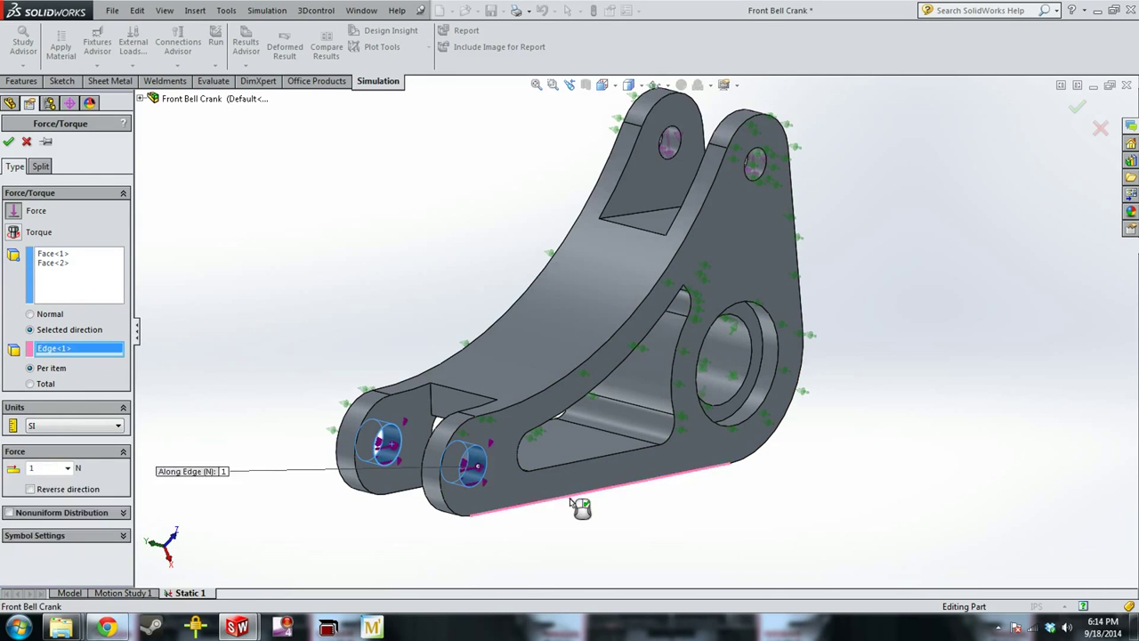
# Try the crank's side face as the force direction reference with an in-plane component, and return to the straight bottom edge
pyautogui.click(534, 491)
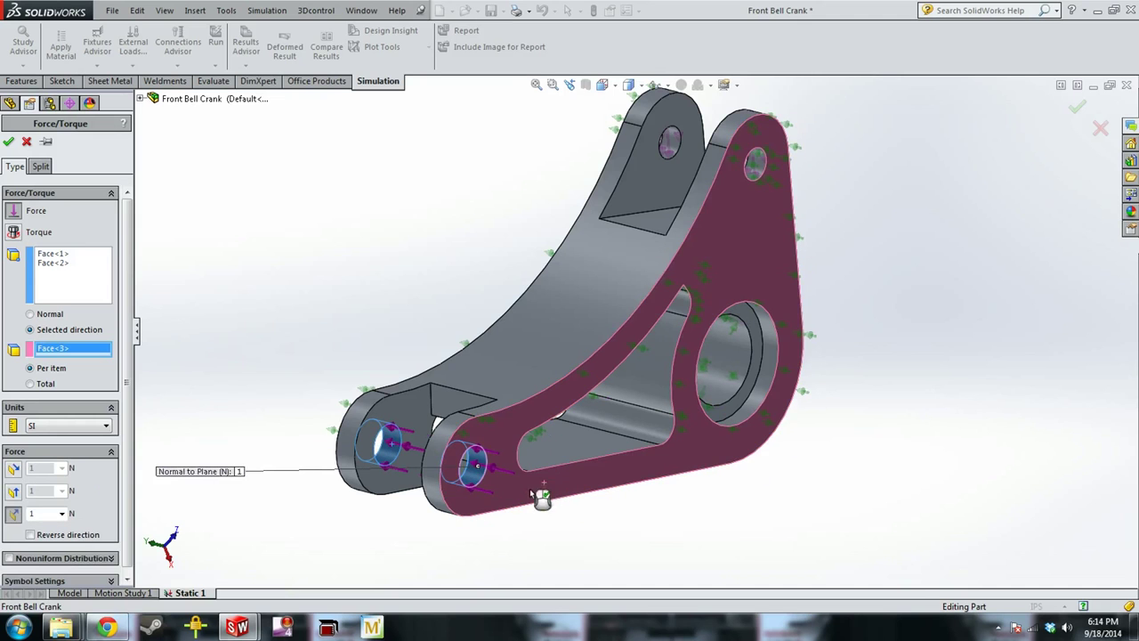
pyautogui.click(14, 469)
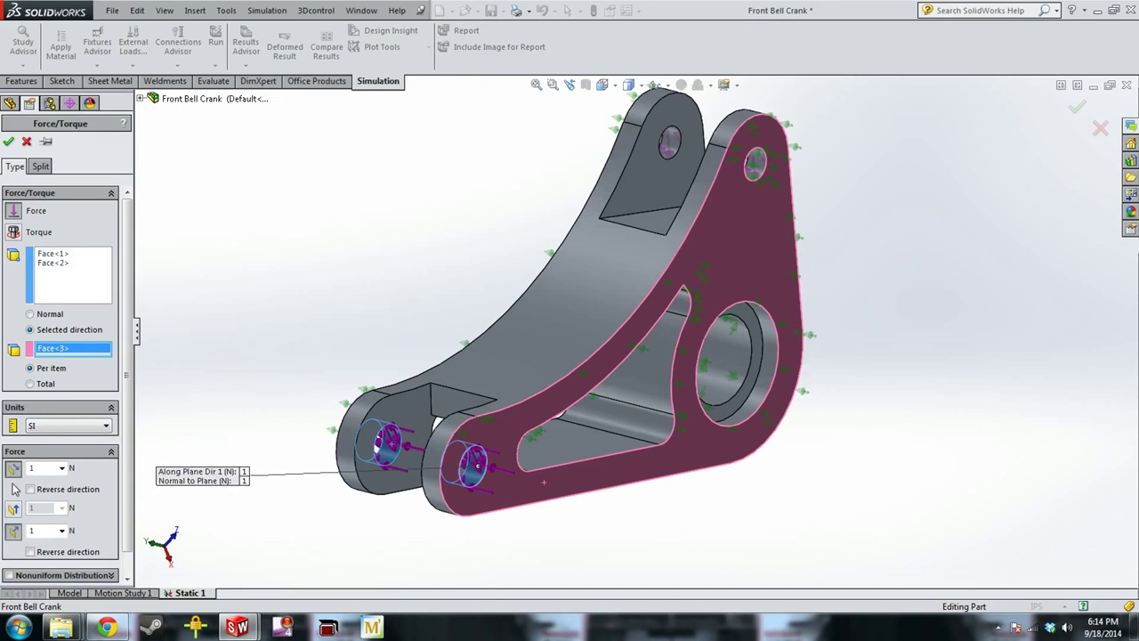
pyautogui.click(13, 510)
pyautogui.click(13, 512)
pyautogui.click(14, 469)
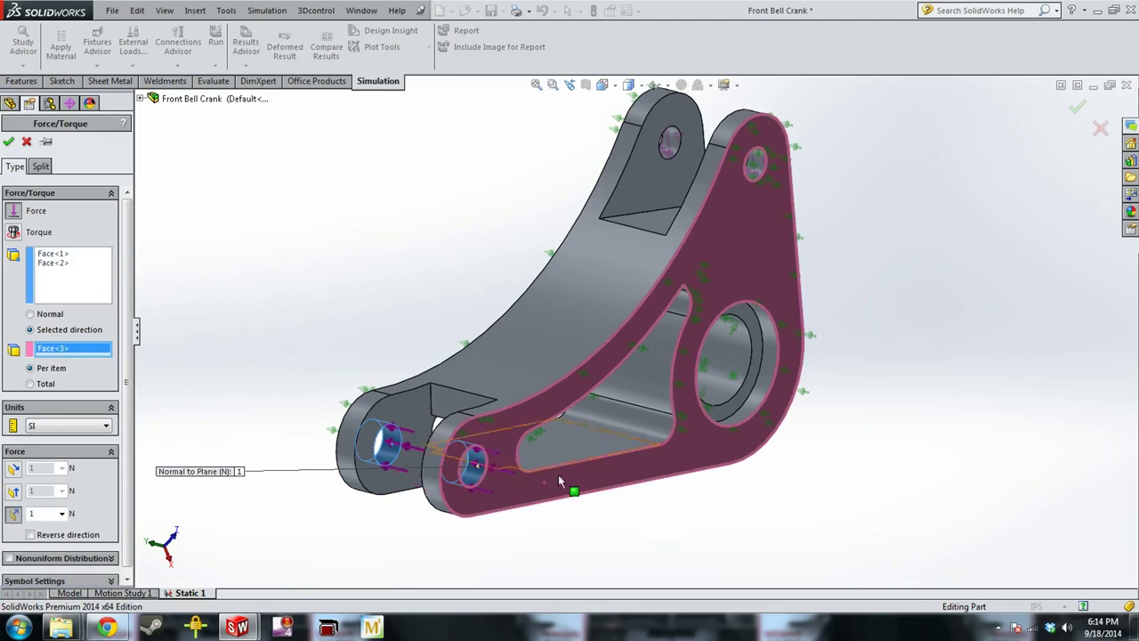
pyautogui.click(527, 471)
pyautogui.click(585, 491)
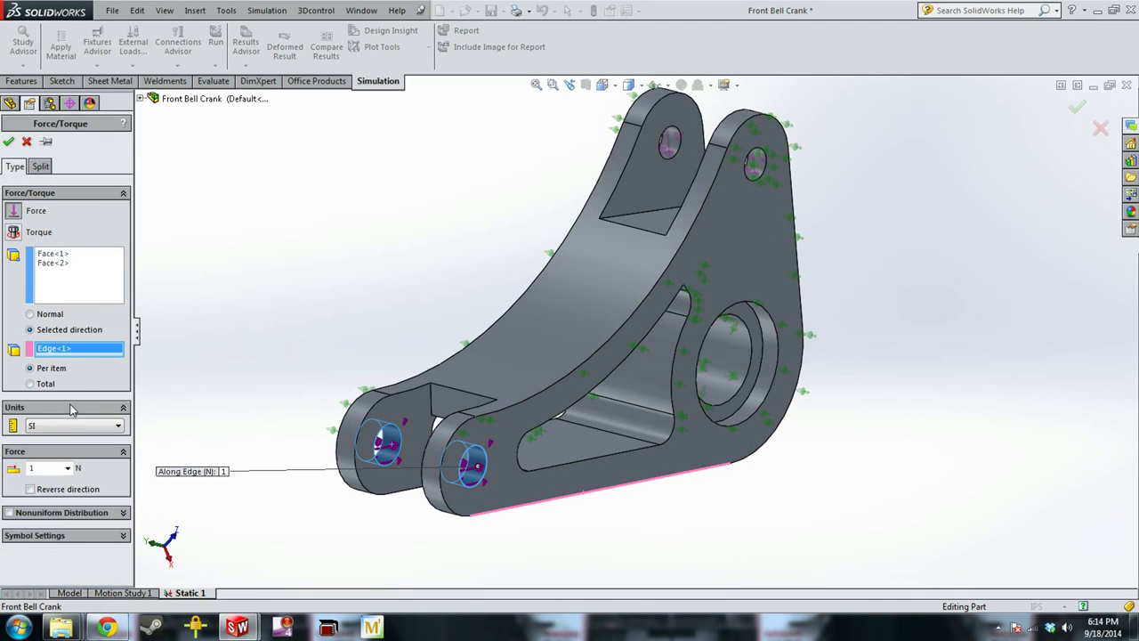
# Set the lower-hole force to English (IPS) units with a value of 30 lbf
pyautogui.click(50, 425)
pyautogui.click(53, 447)
pyautogui.doubleClick(53, 467)
pyautogui.write('30')
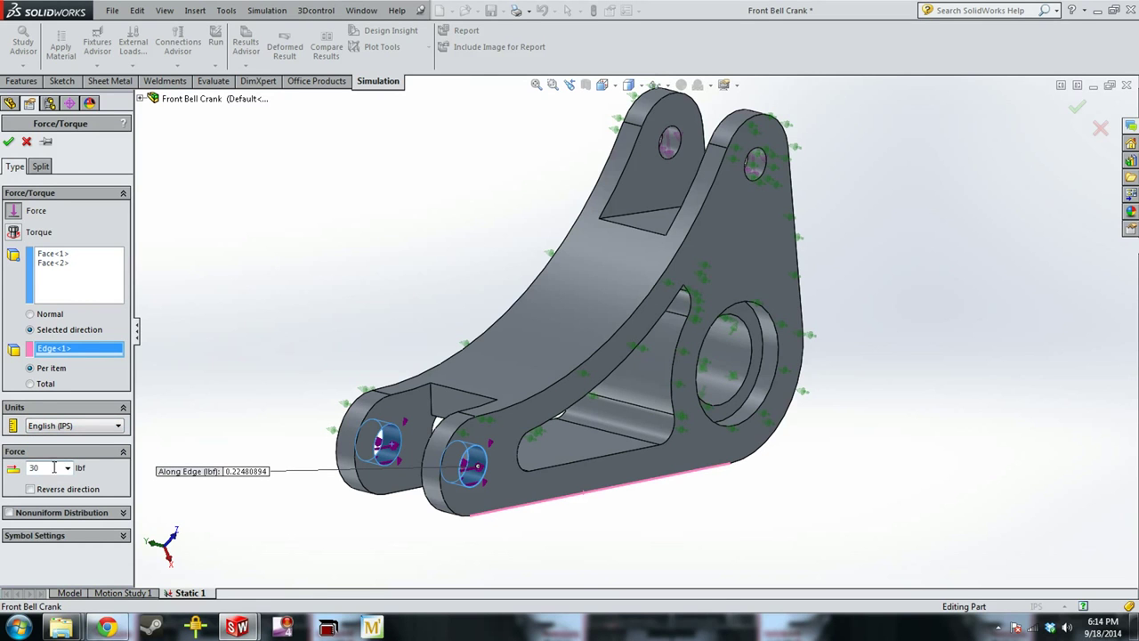
# Finish the 30 lbf force load on the two lower arm holes' inner faces
pyautogui.click(8, 142)
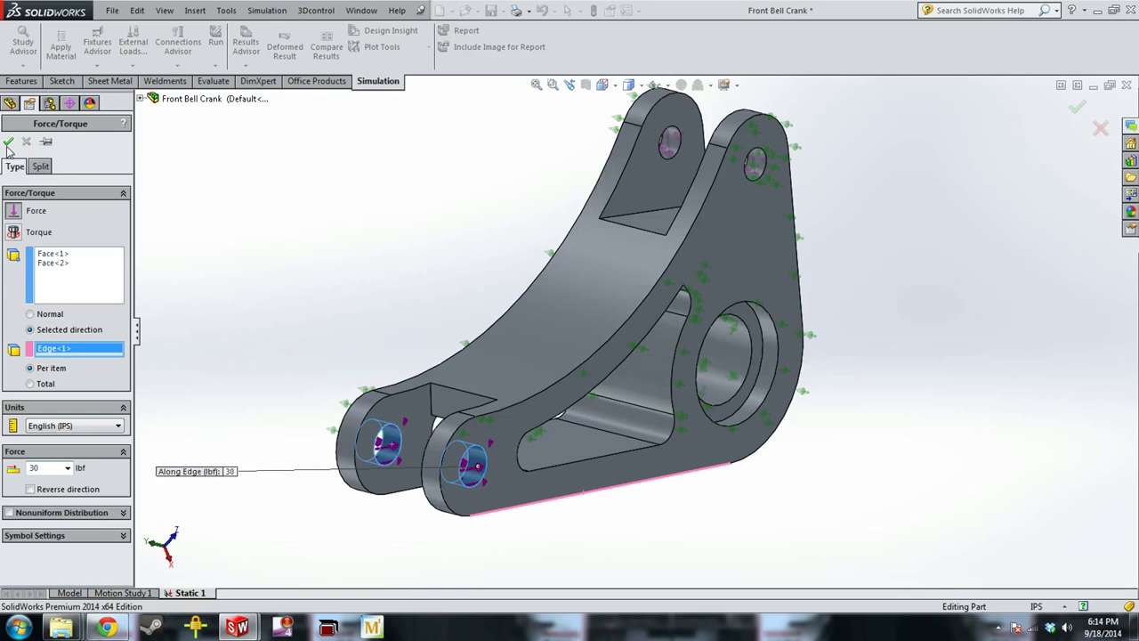
pyautogui.scroll(3, 801, 338)
pyautogui.moveTo(837, 353); pyautogui.dragTo(635, 249, button='middle')
pyautogui.scroll(3, 855, 377)
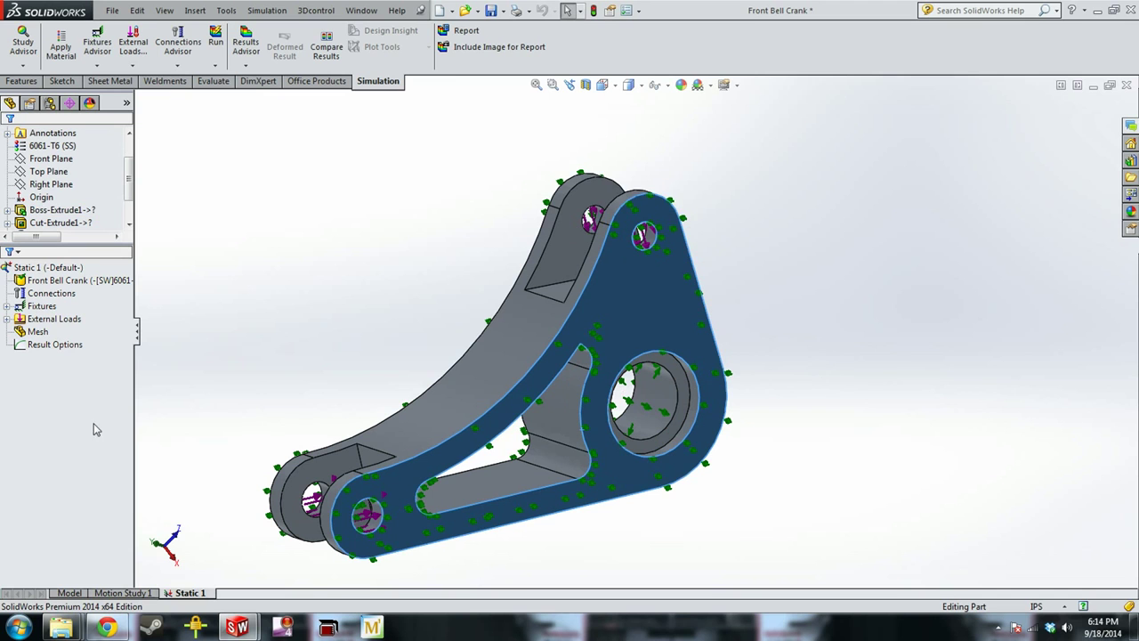
# Create a standard mesh in inches with the density refined toward fine, giving a 0.09991317 in element size and 0.00499566 in tolerance
pyautogui.click(41, 332)
pyautogui.rightClick(42, 332)
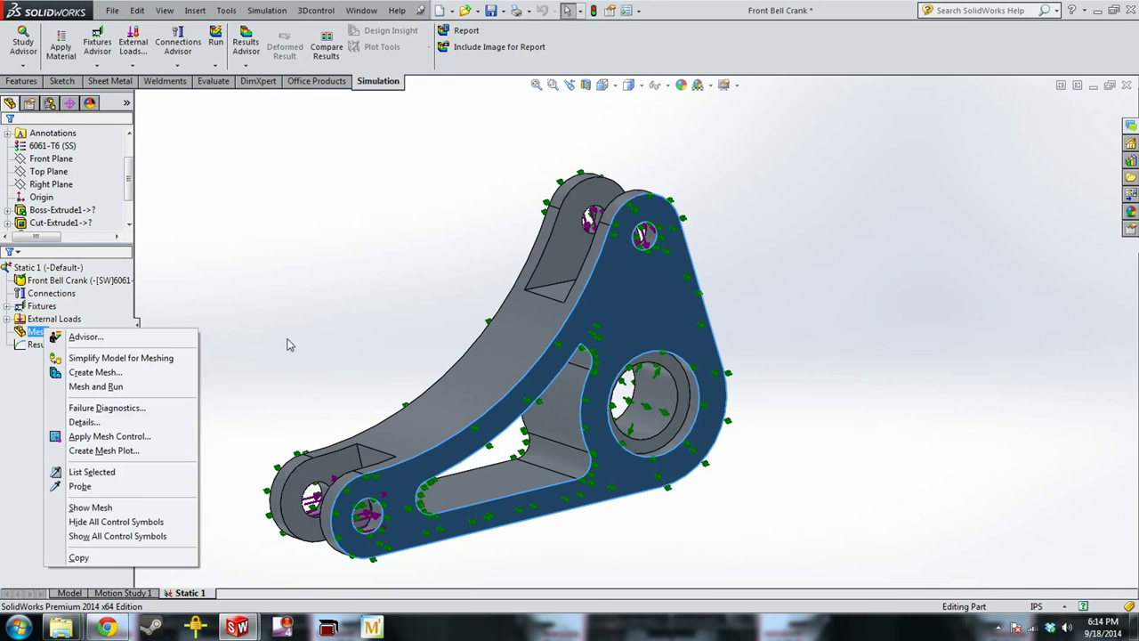
pyautogui.click(112, 376)
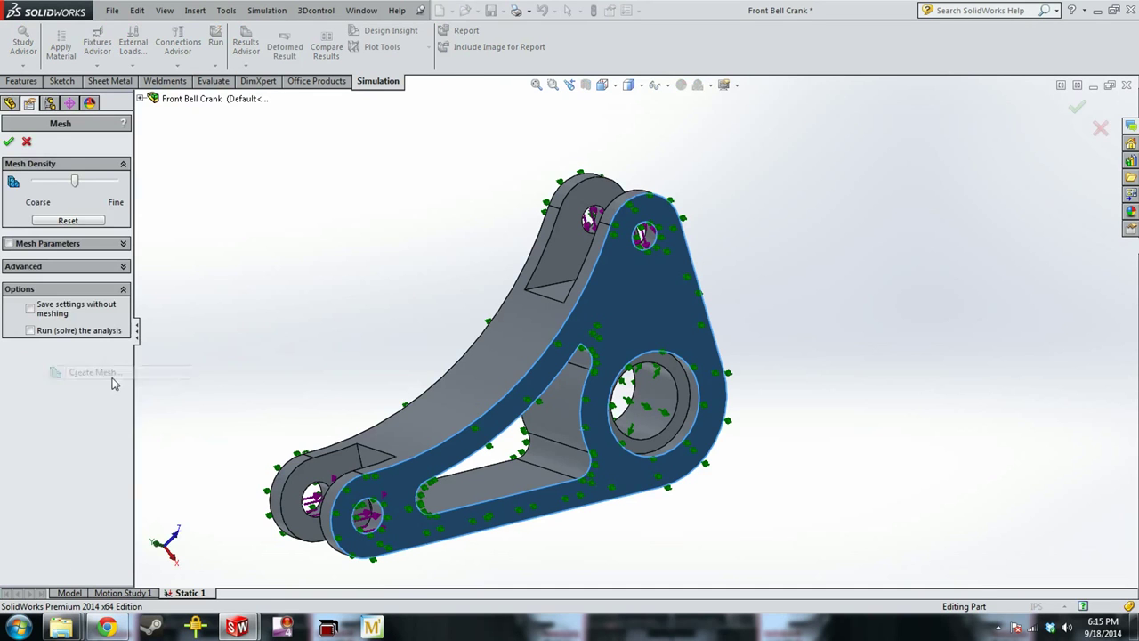
pyautogui.click(9, 244)
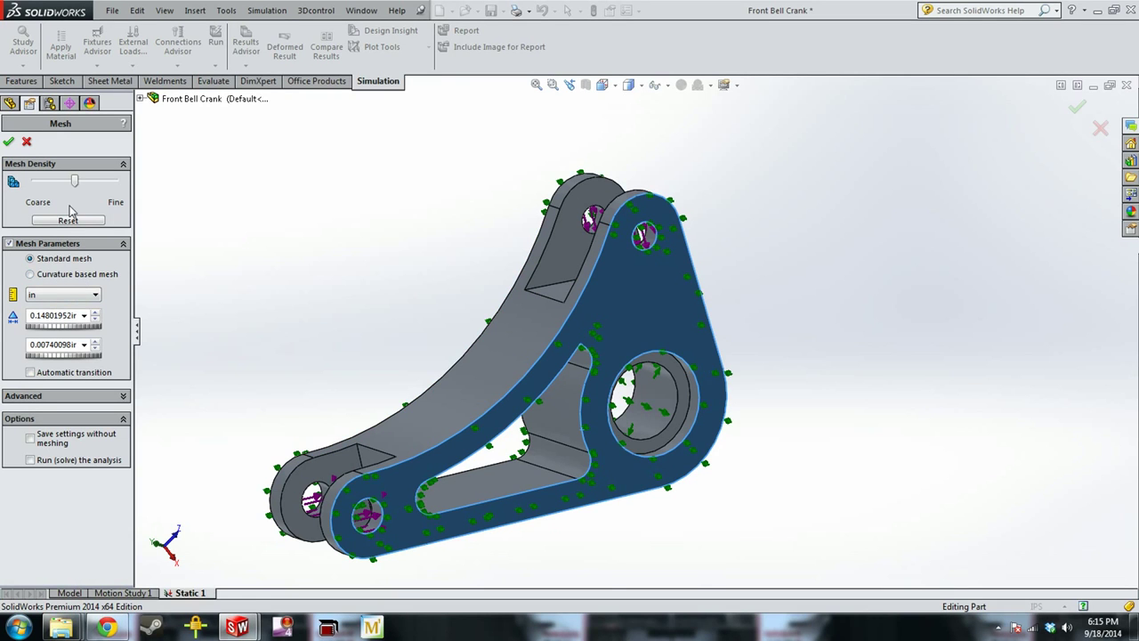
pyautogui.moveTo(76, 183); pyautogui.dragTo(101, 182)
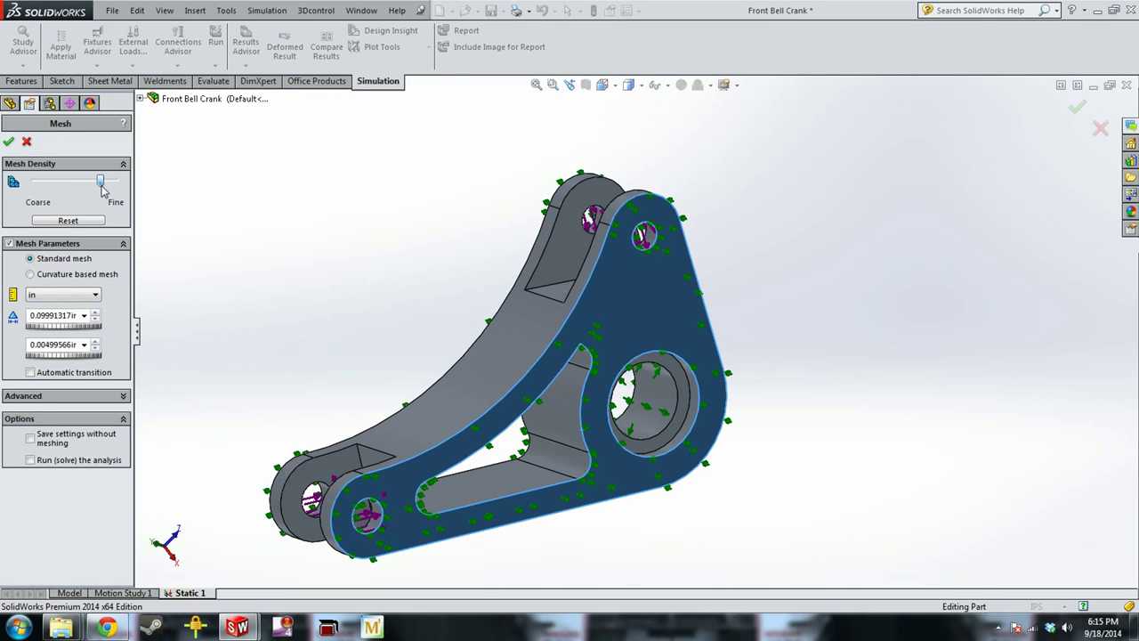
pyautogui.click(8, 142)
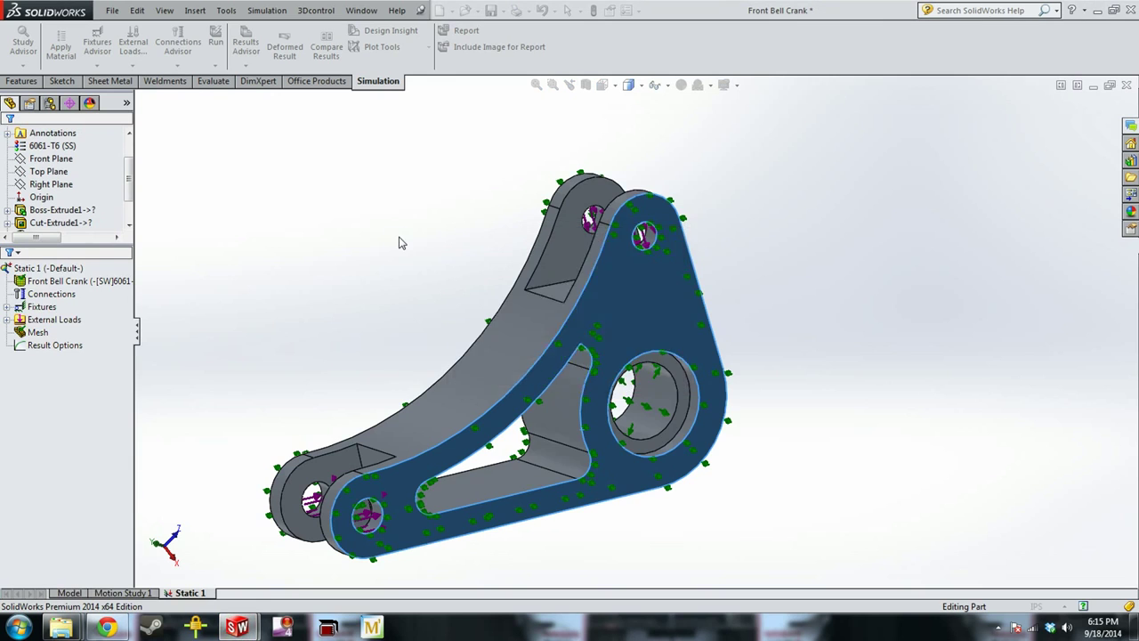
# Inspect the mesh on the crank and run the static study, solving it with small displacement
pyautogui.moveTo(450, 267); pyautogui.dragTo(478, 370, button='middle')
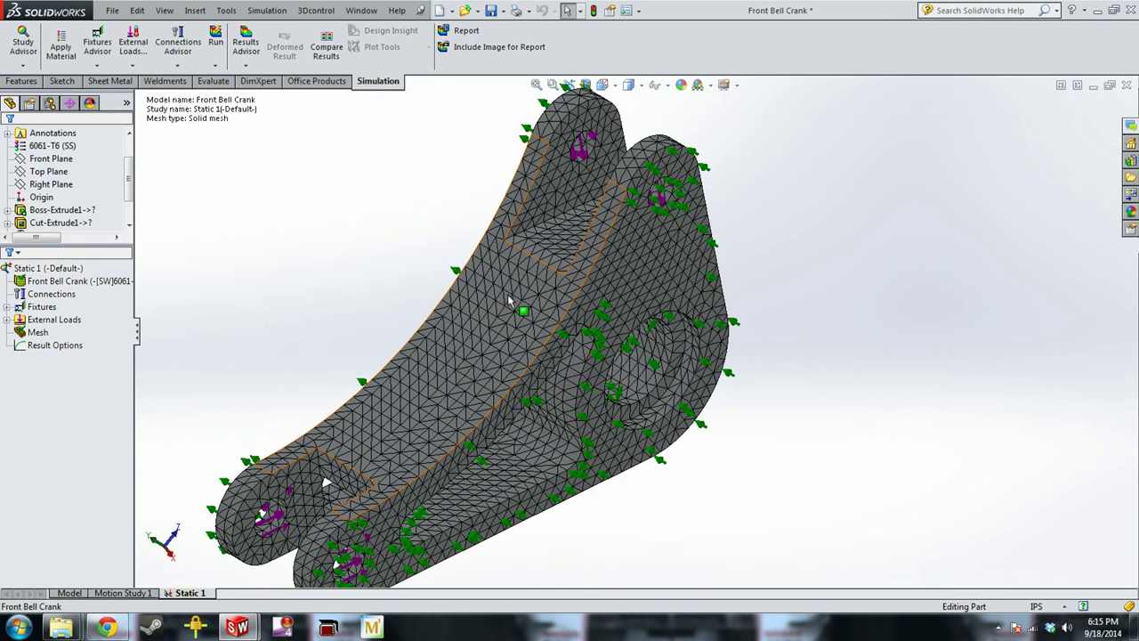
pyautogui.scroll(-4, 512, 325)
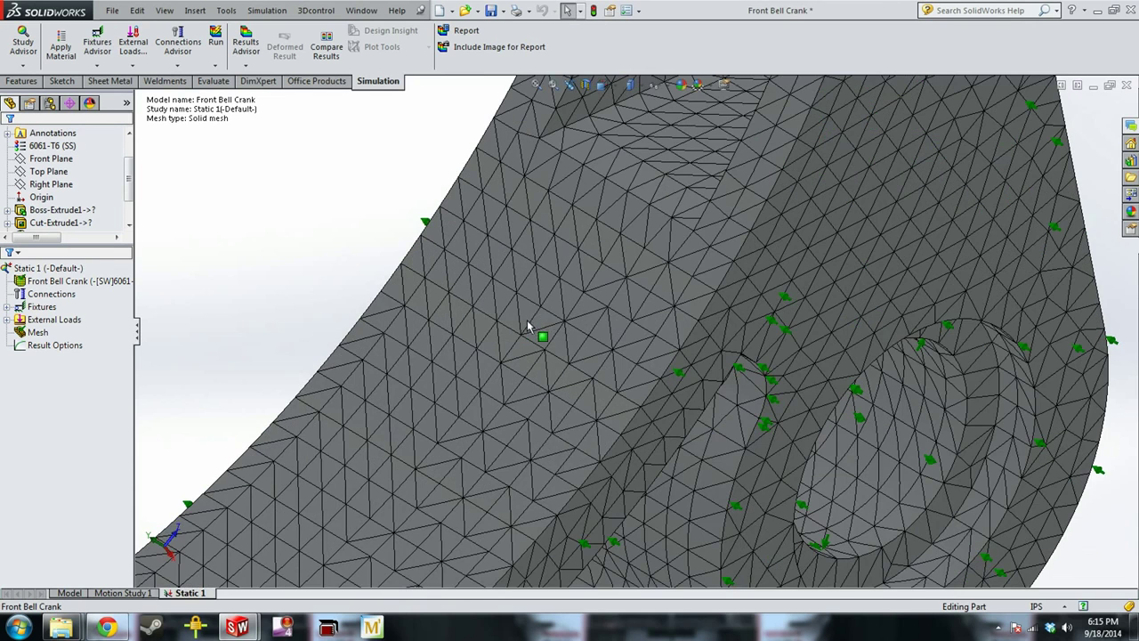
pyautogui.press('f')
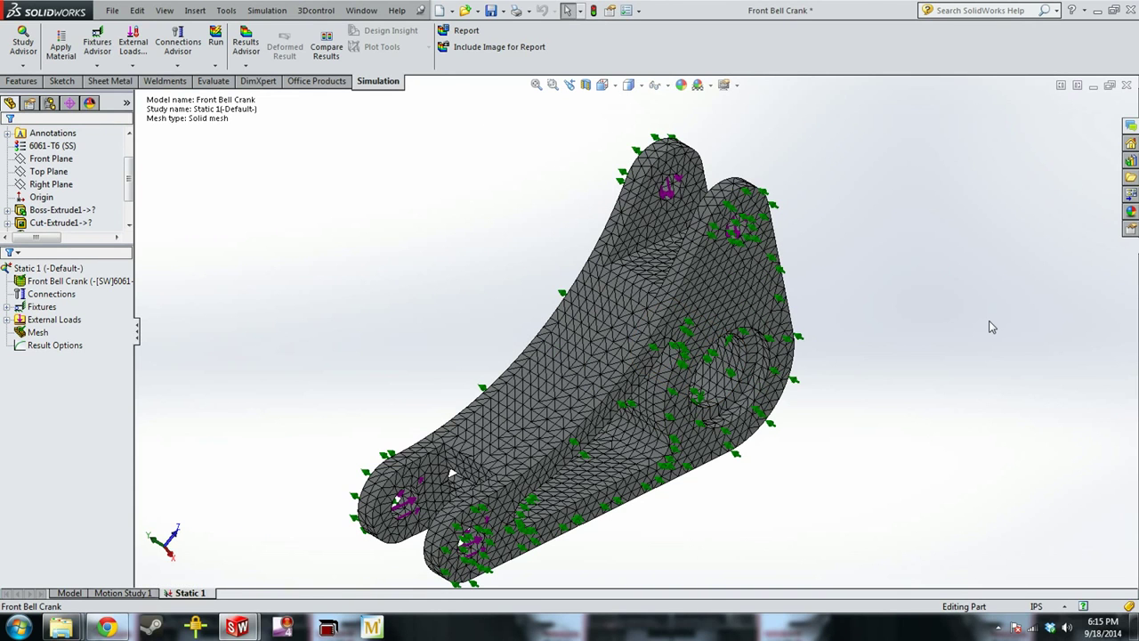
pyautogui.scroll(2, 945, 364)
pyautogui.scroll(-2, 797, 389)
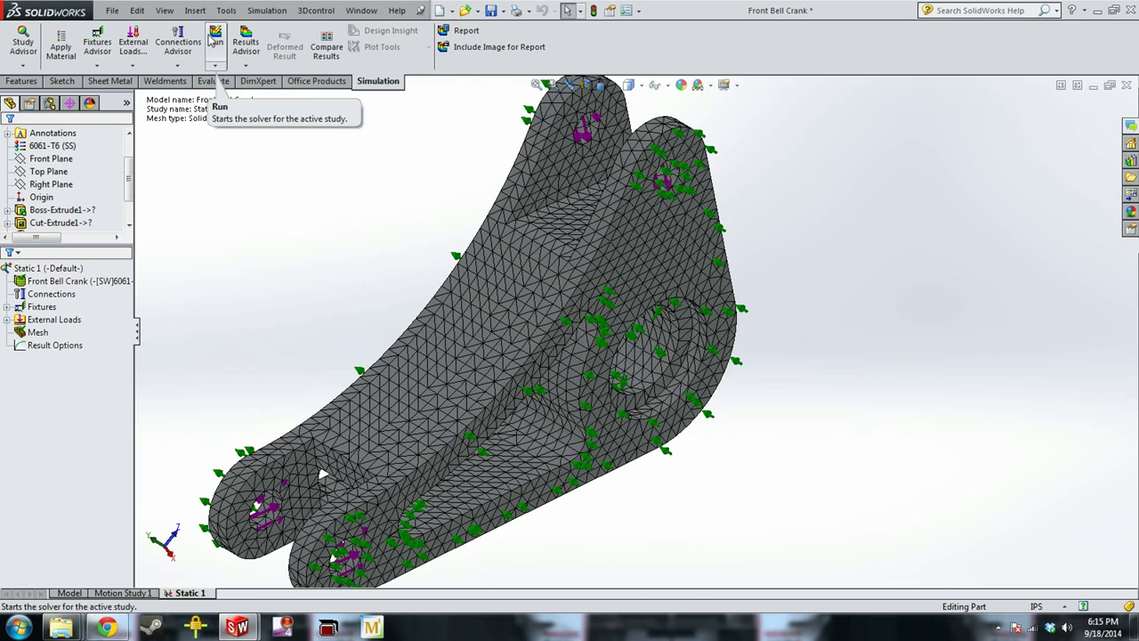
pyautogui.scroll(2, 658, 356)
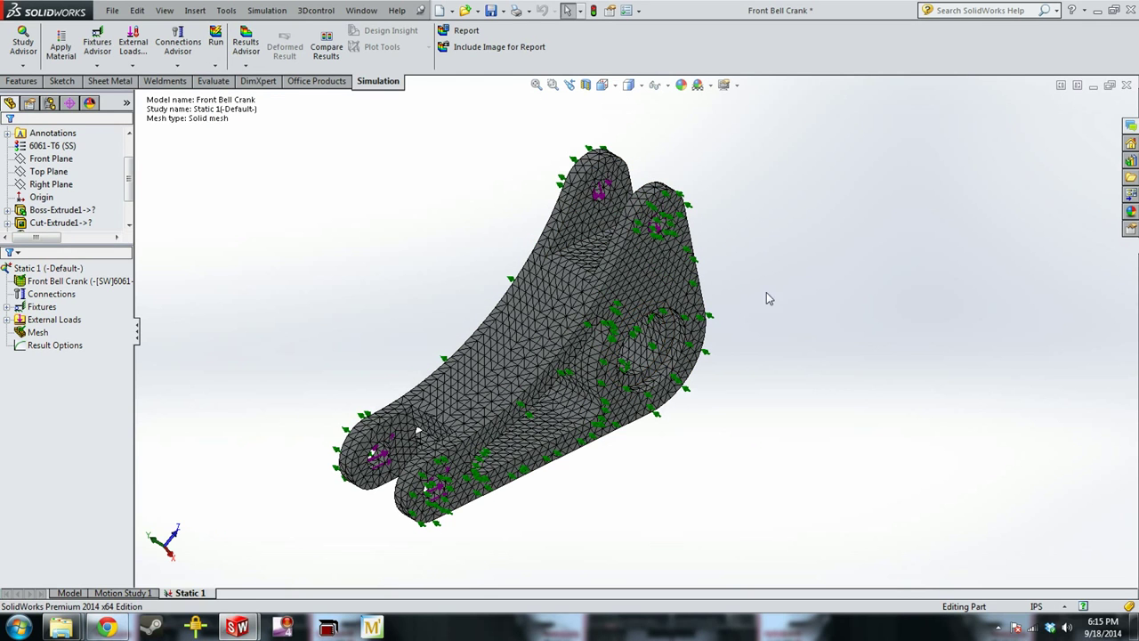
pyautogui.click(216, 43)
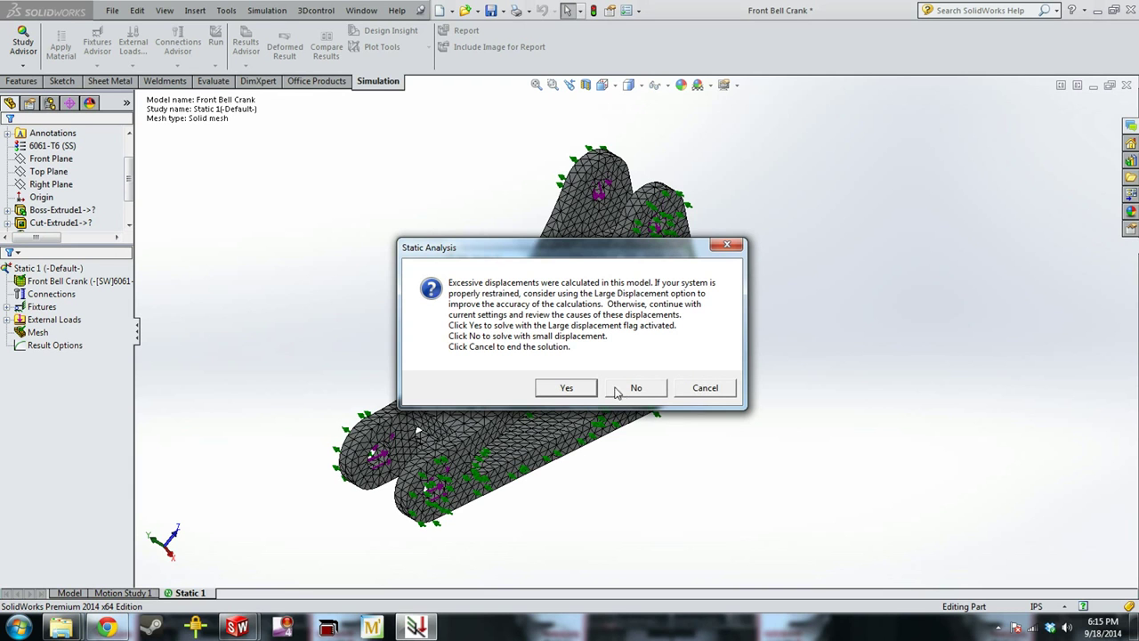
pyautogui.moveTo(583, 254); pyautogui.dragTo(506, 296)
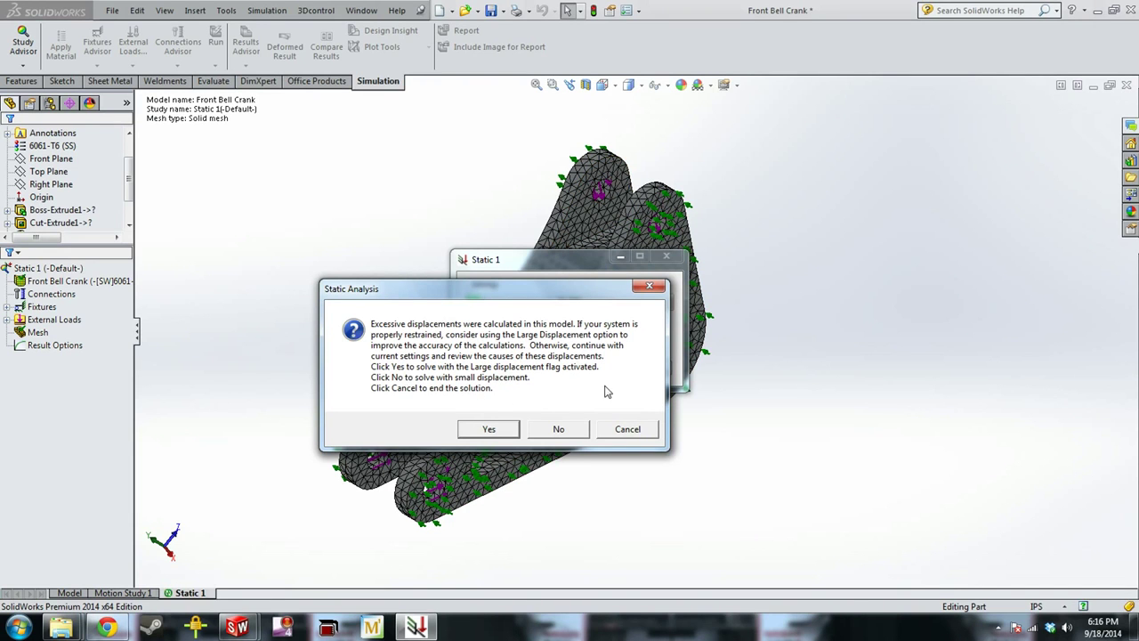
pyautogui.click(571, 429)
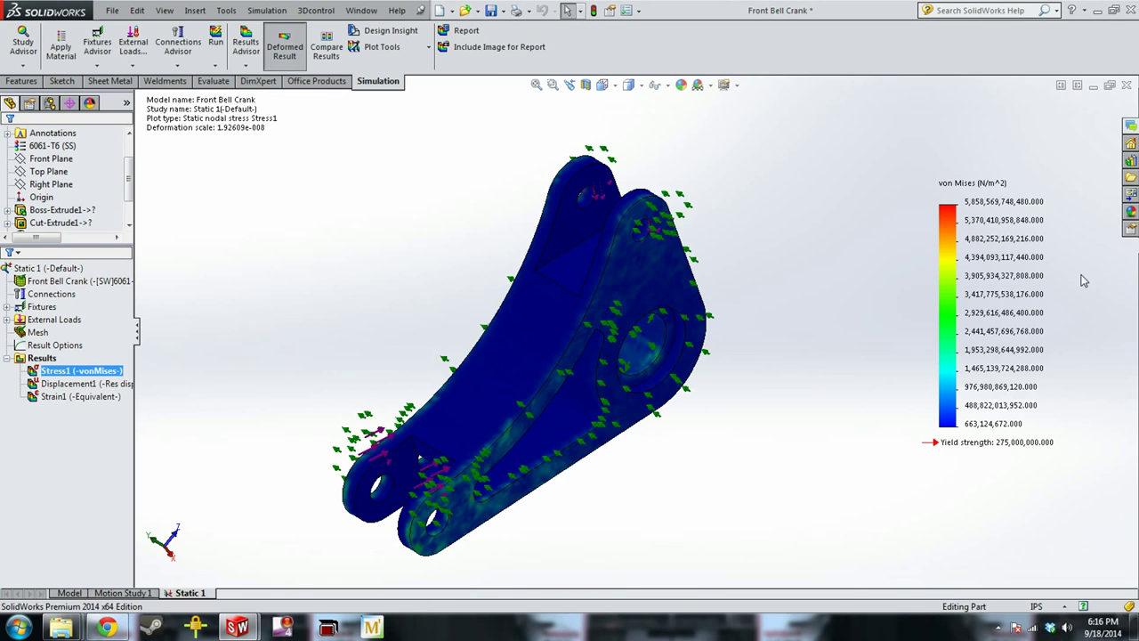
# Display the resultant displacement plot of the solved study
pyautogui.press('XF86AudioLowerVolume')
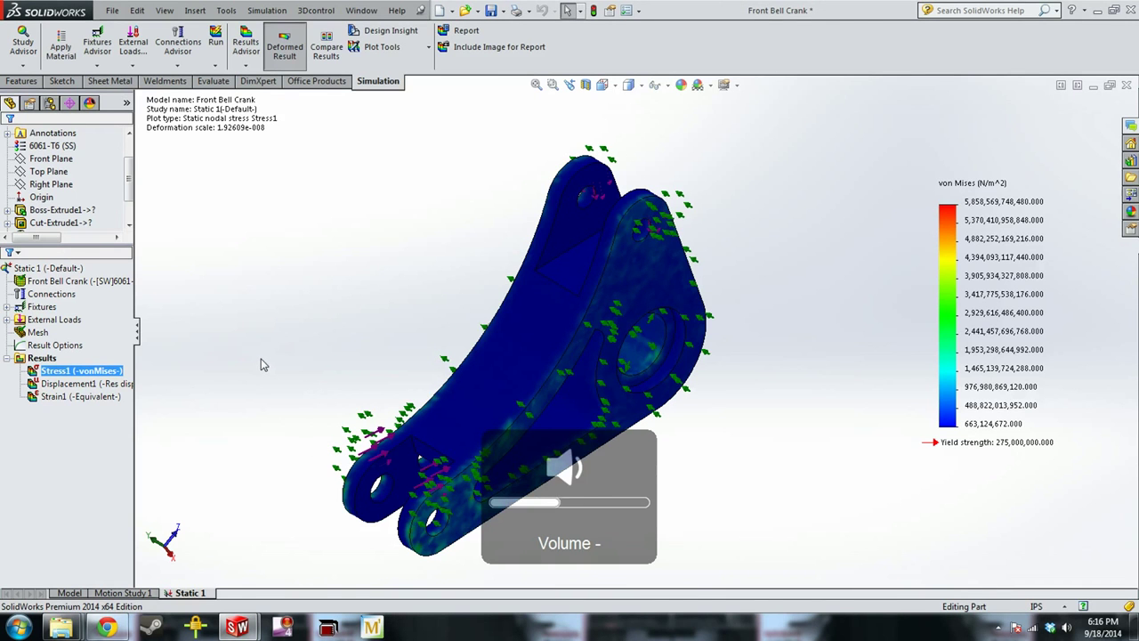
pyautogui.click(61, 400)
pyautogui.doubleClick(62, 384)
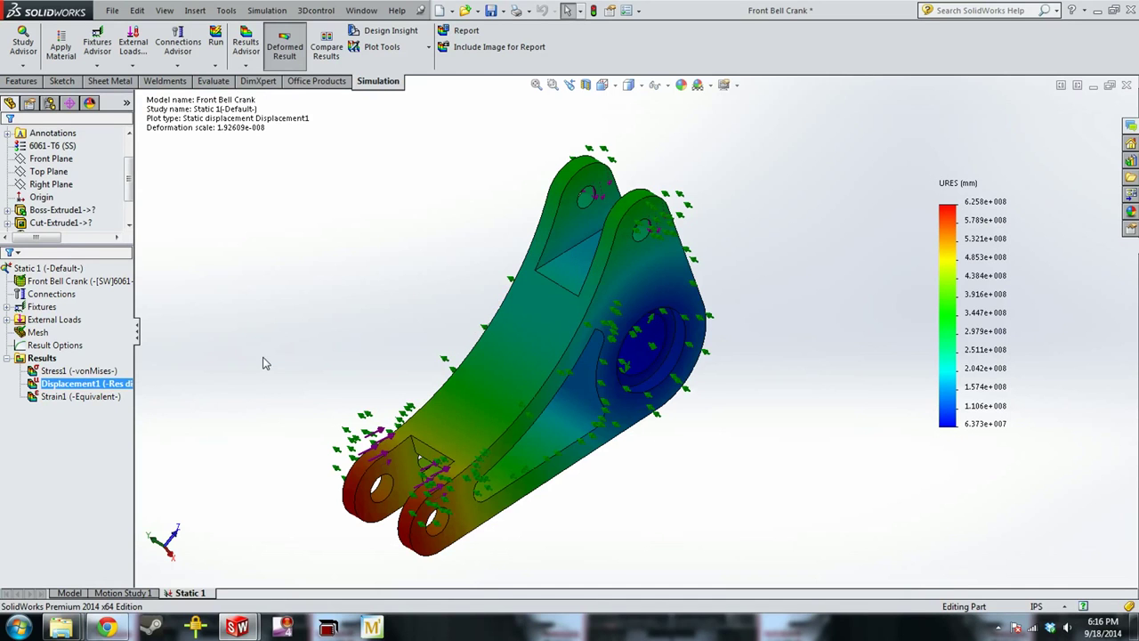
pyautogui.rightClick(89, 383)
pyautogui.click(330, 293)
# Add a Fixed Geometry fixture to the inner cylindrical face of the crank's large pivot bore
pyautogui.rightClick(42, 309)
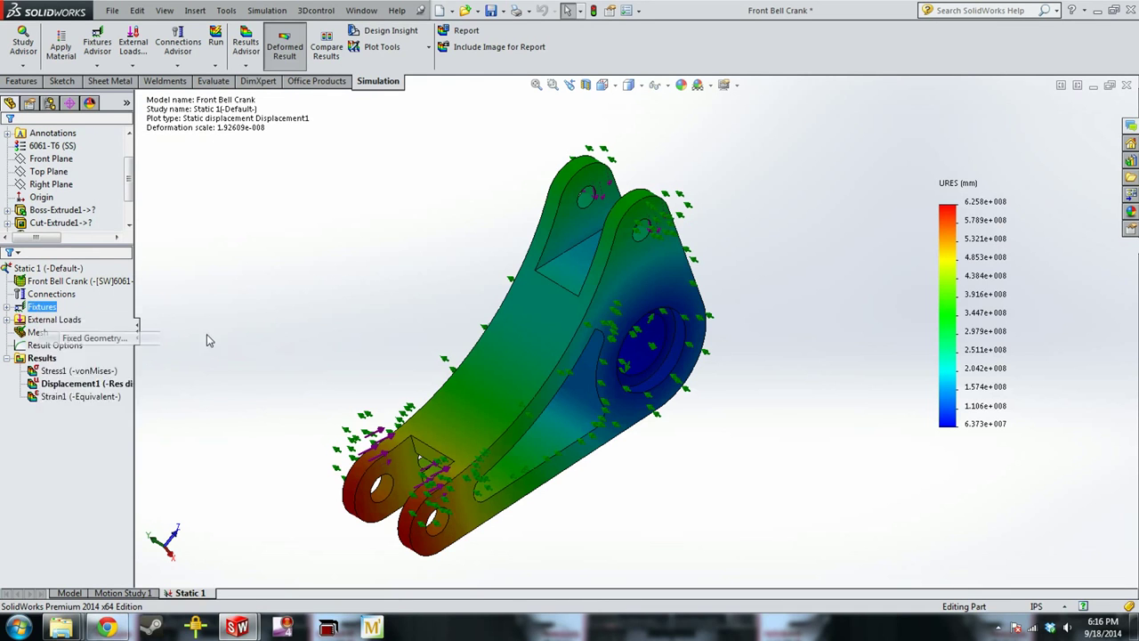
pyautogui.click(153, 338)
pyautogui.click(656, 346)
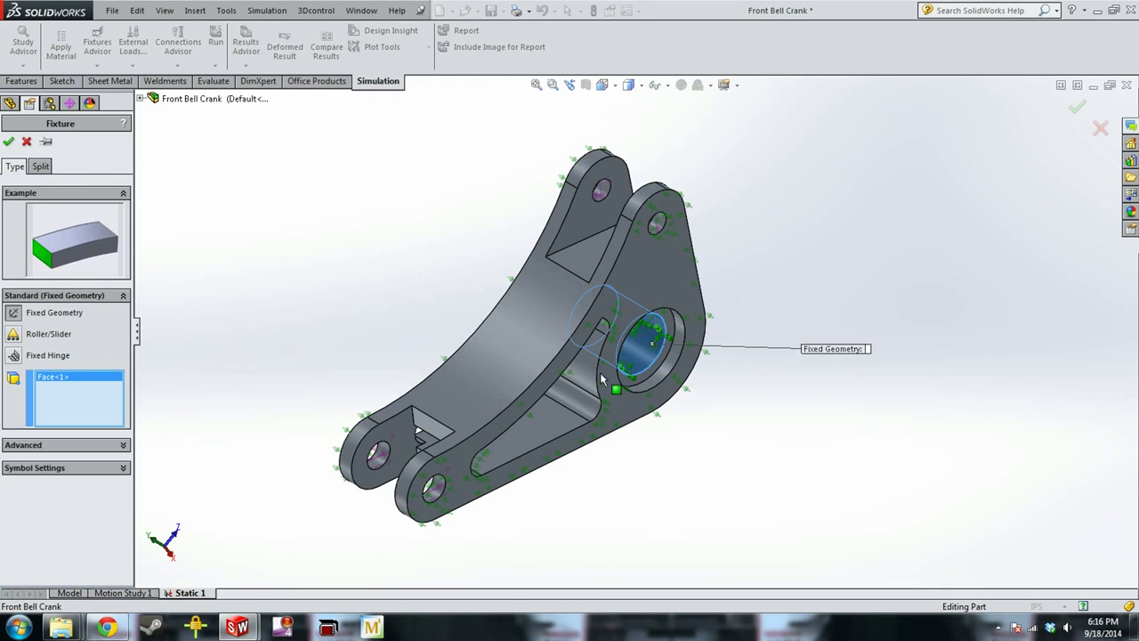
pyautogui.click(9, 143)
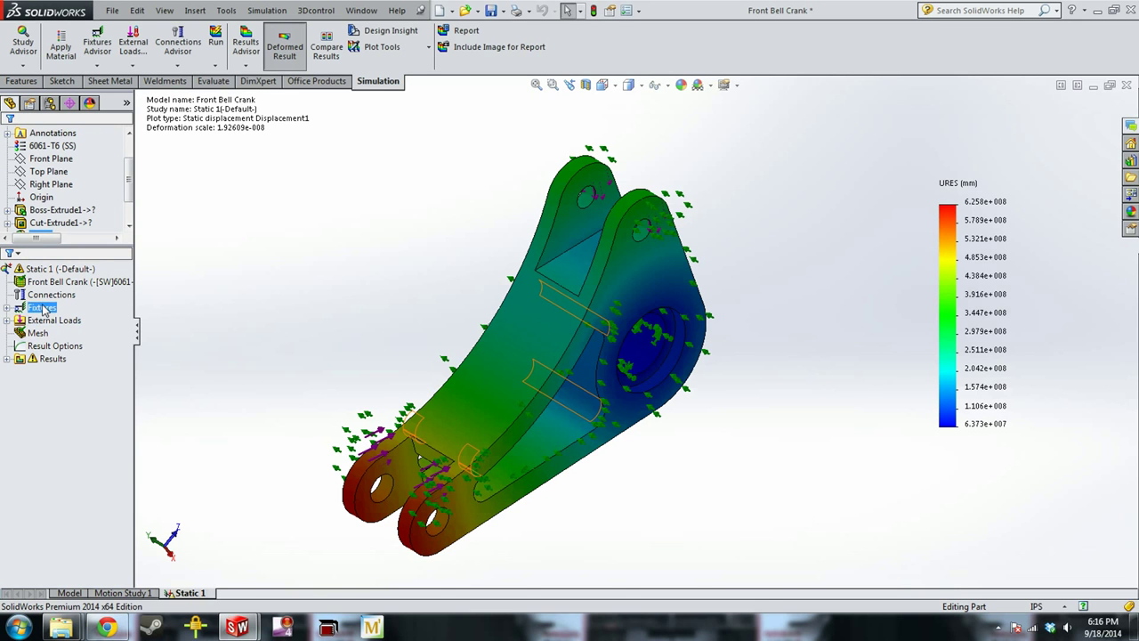
# Delete the Roller/Slider and Fixed Hinge fixtures from the study
pyautogui.click(7, 307)
pyautogui.click(68, 332)
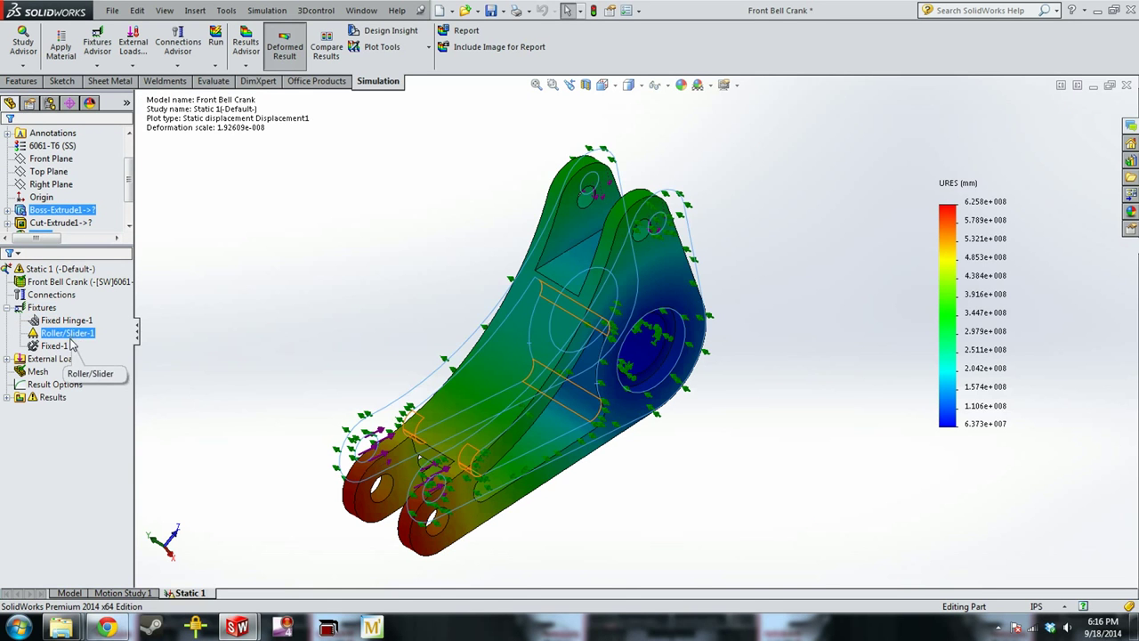
pyautogui.keyDown('ctrl'); pyautogui.click(71, 320); pyautogui.keyUp('ctrl')
pyautogui.press('Delete')
pyautogui.press('Return')
pyautogui.click(285, 316)
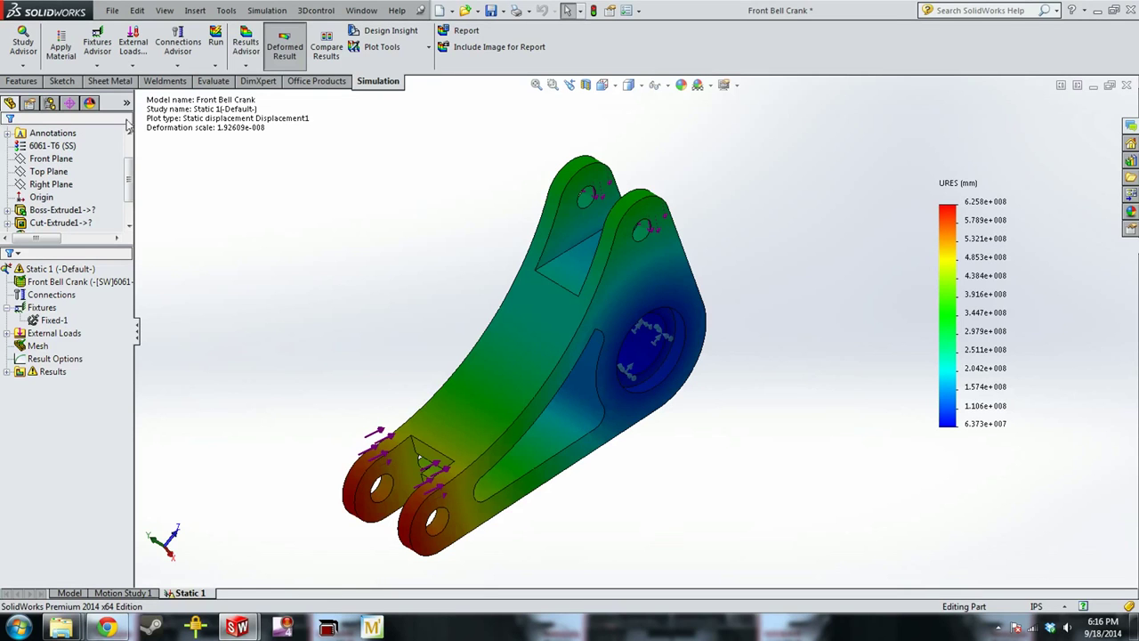
# Run the static study again and examine the von Mises stress plot from the crank's side
pyautogui.click(217, 41)
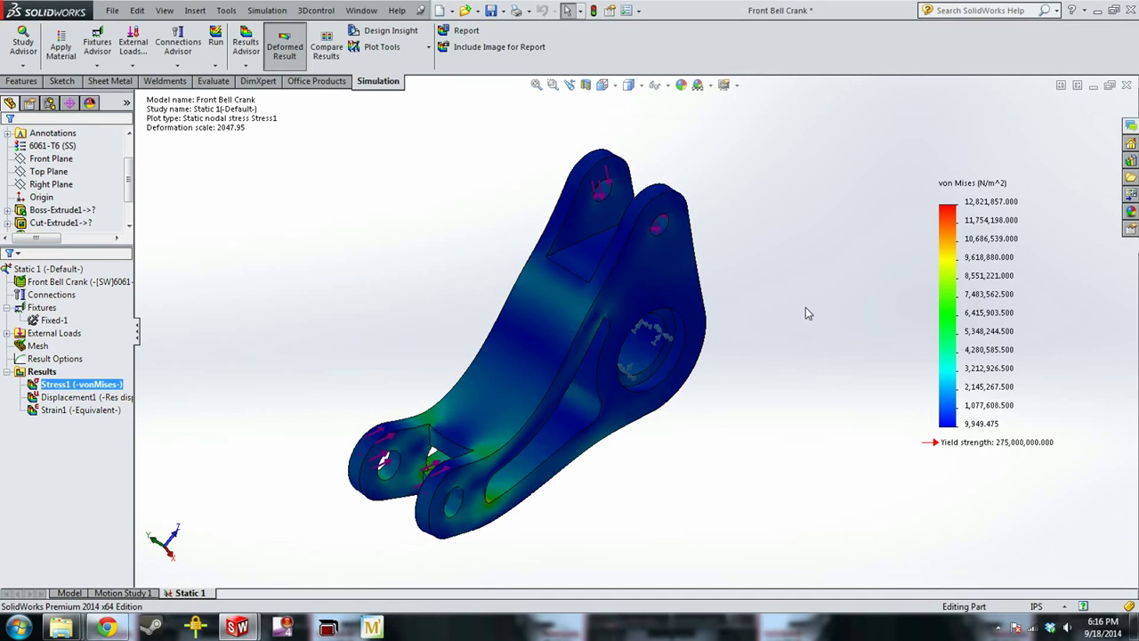
pyautogui.moveTo(564, 507); pyautogui.dragTo(504, 434, button='middle')
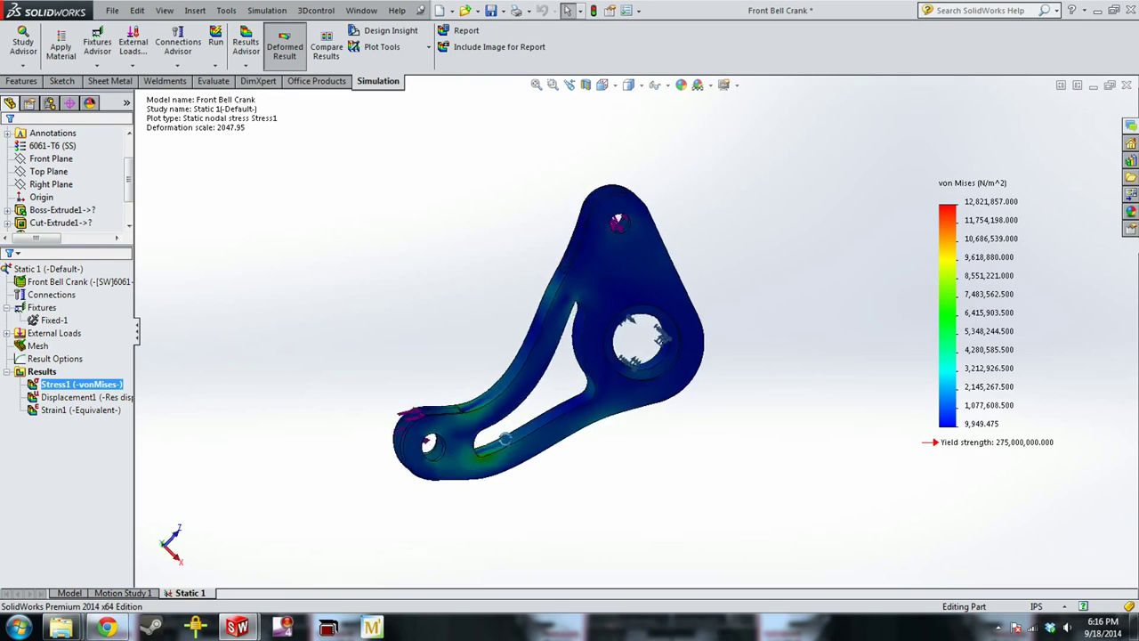
pyautogui.scroll(-2, 503, 445)
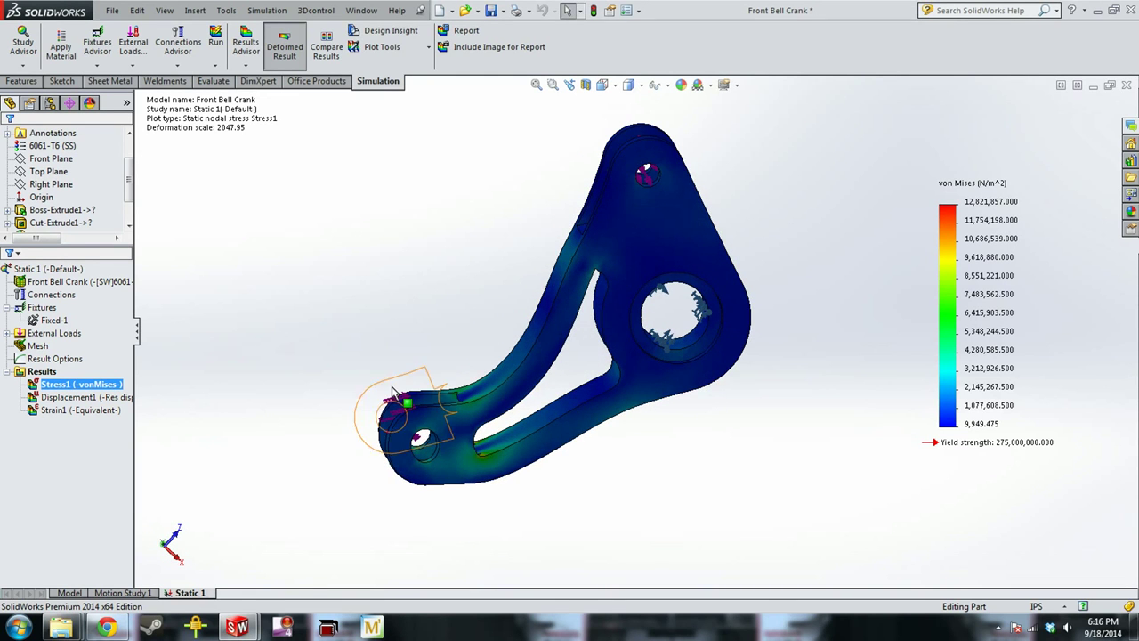
pyautogui.moveTo(418, 406); pyautogui.dragTo(412, 400, button='middle')
# Display the resultant displacement plot and examine the deformation around the lower arm
pyautogui.doubleClick(89, 396)
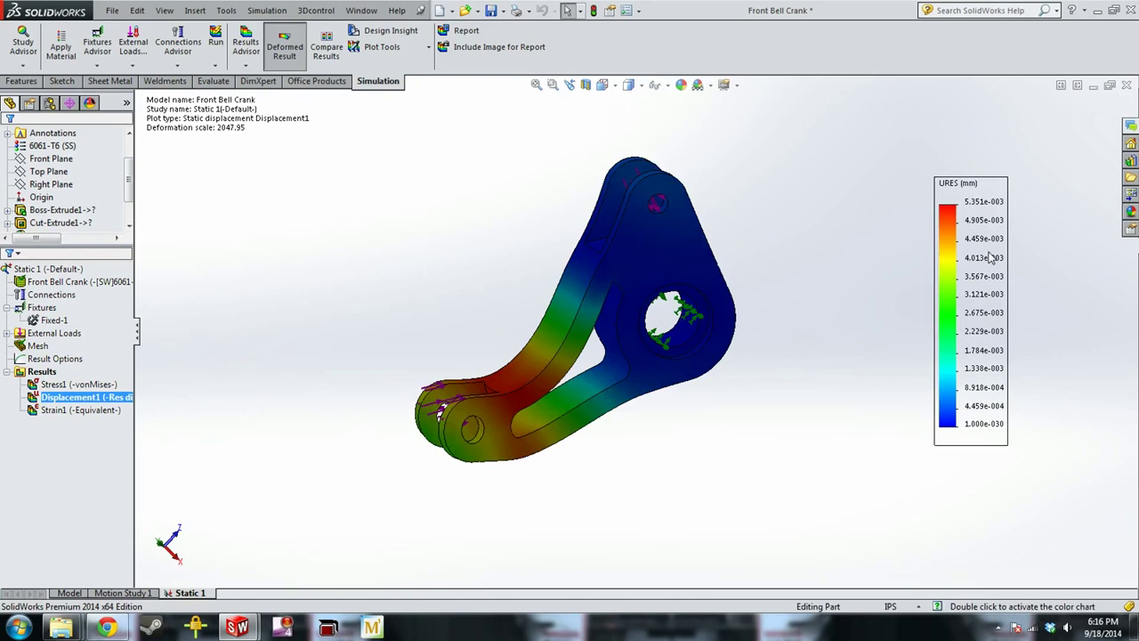
pyautogui.scroll(-3, 461, 396)
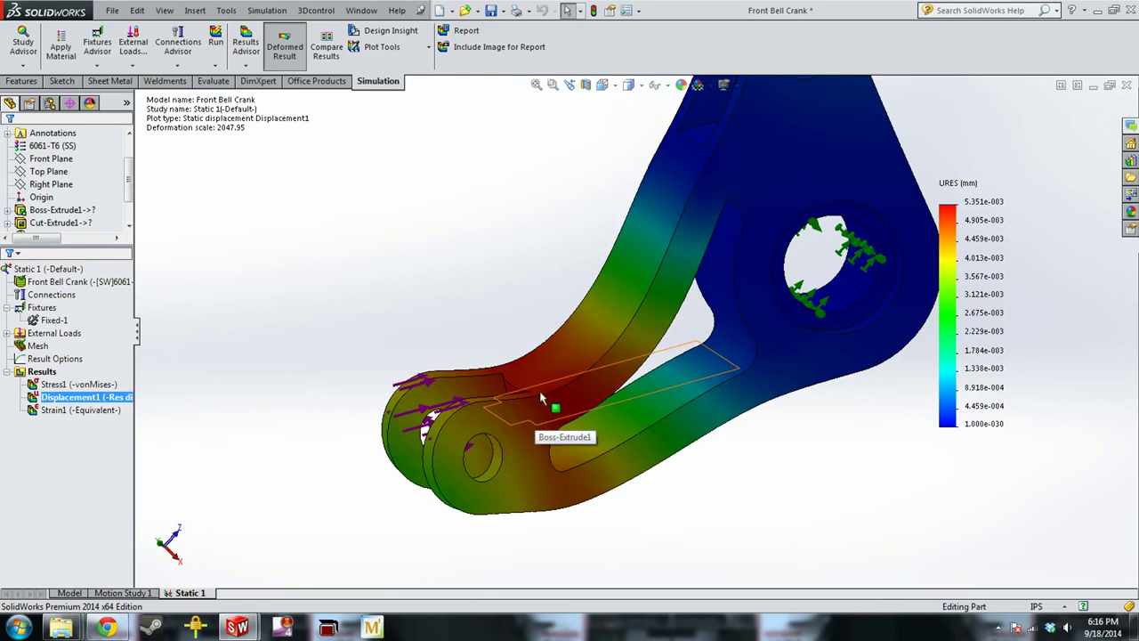
pyautogui.rightClick(146, 397)
pyautogui.click(327, 282)
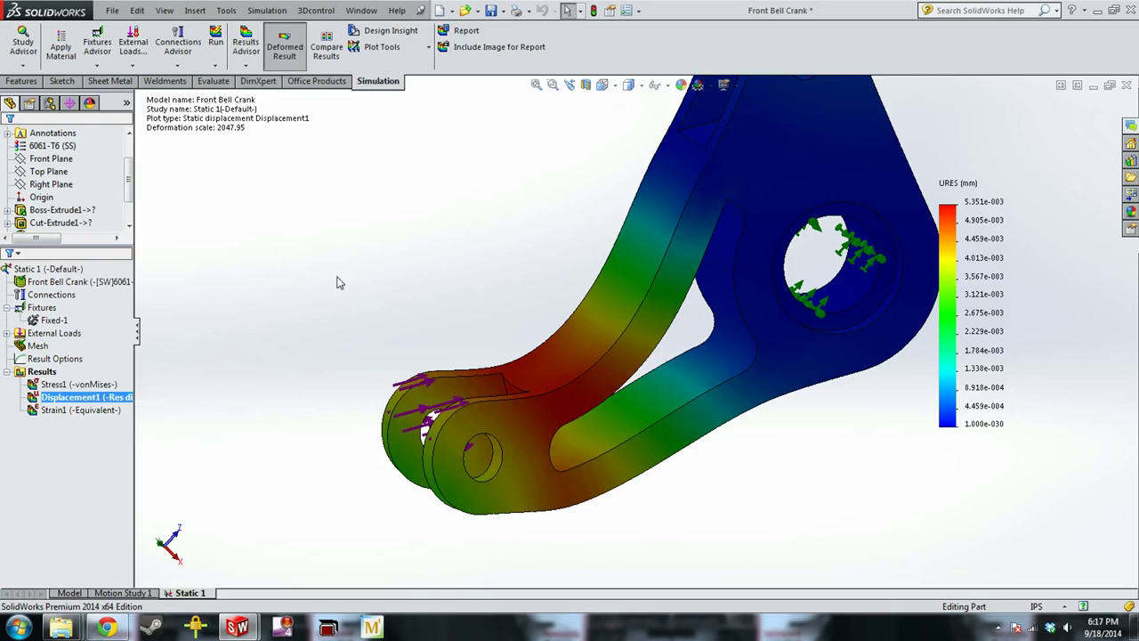
# Turn the displacement plot's deformed result off and back on to compare the deformed and original shapes
pyautogui.rightClick(91, 396)
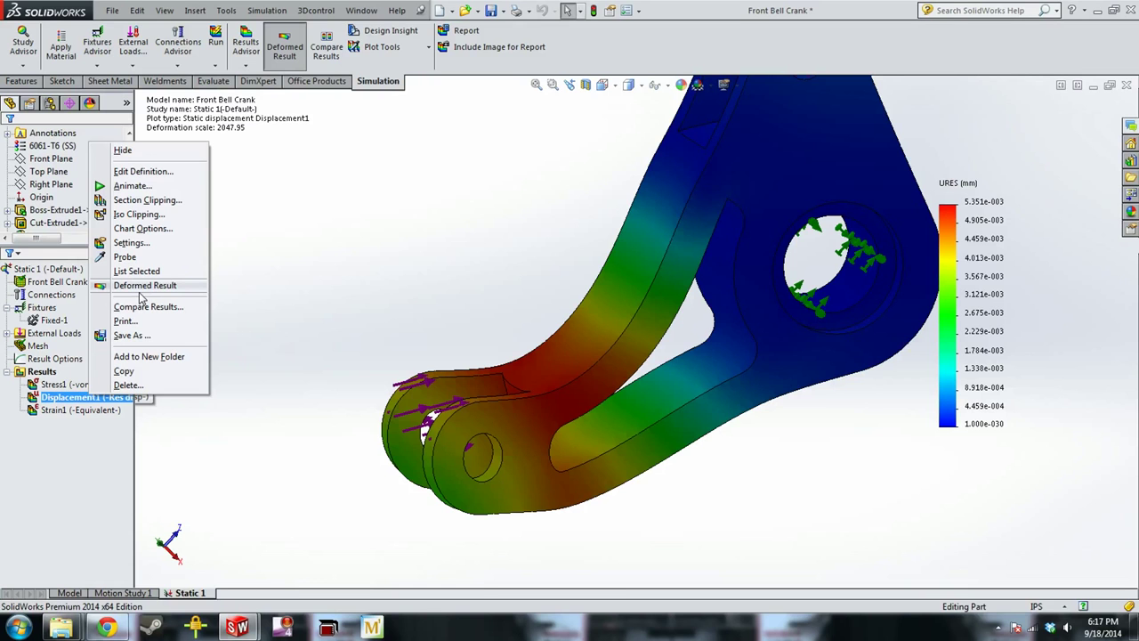
pyautogui.click(140, 286)
pyautogui.moveTo(607, 511)
pyautogui.mouseDown(button='middle')
pyautogui.moveTo(643, 516)
pyautogui.moveTo(623, 508)
pyautogui.mouseUp(button='middle')
pyautogui.rightClick(110, 396)
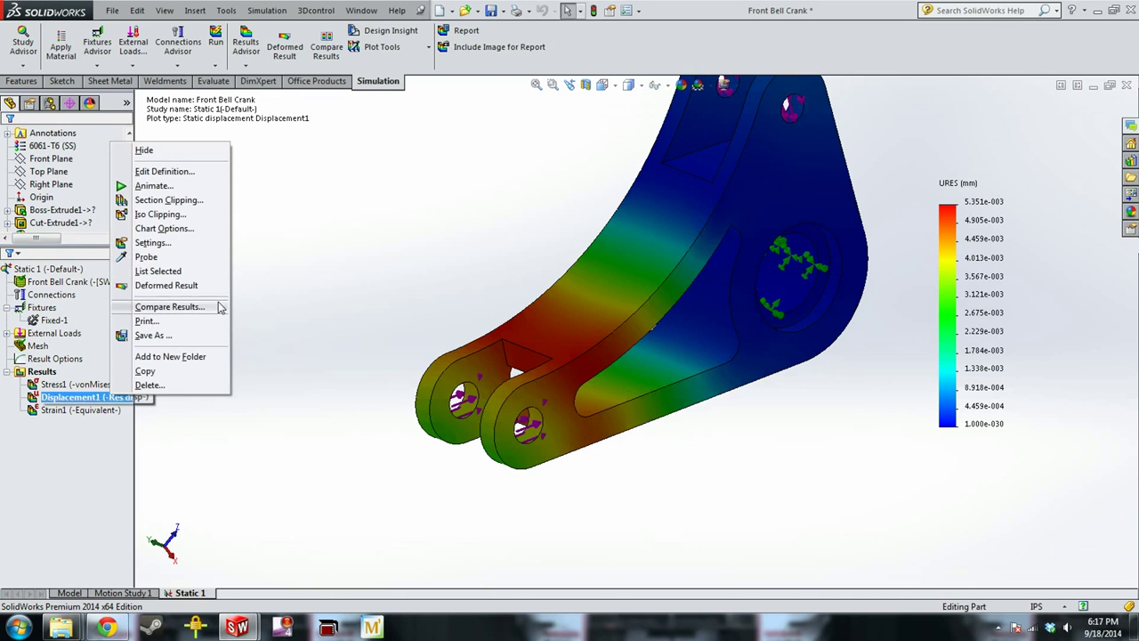
pyautogui.click(189, 285)
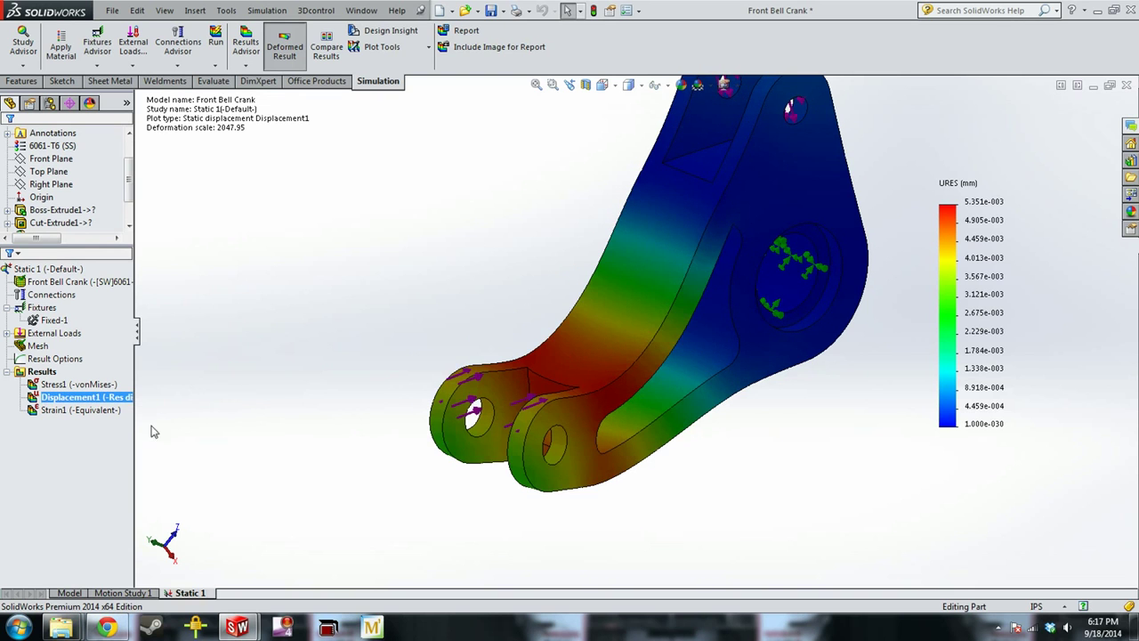
# Display the von Mises stress plot of the bell crank and set its stress units to psi
pyautogui.press('f')
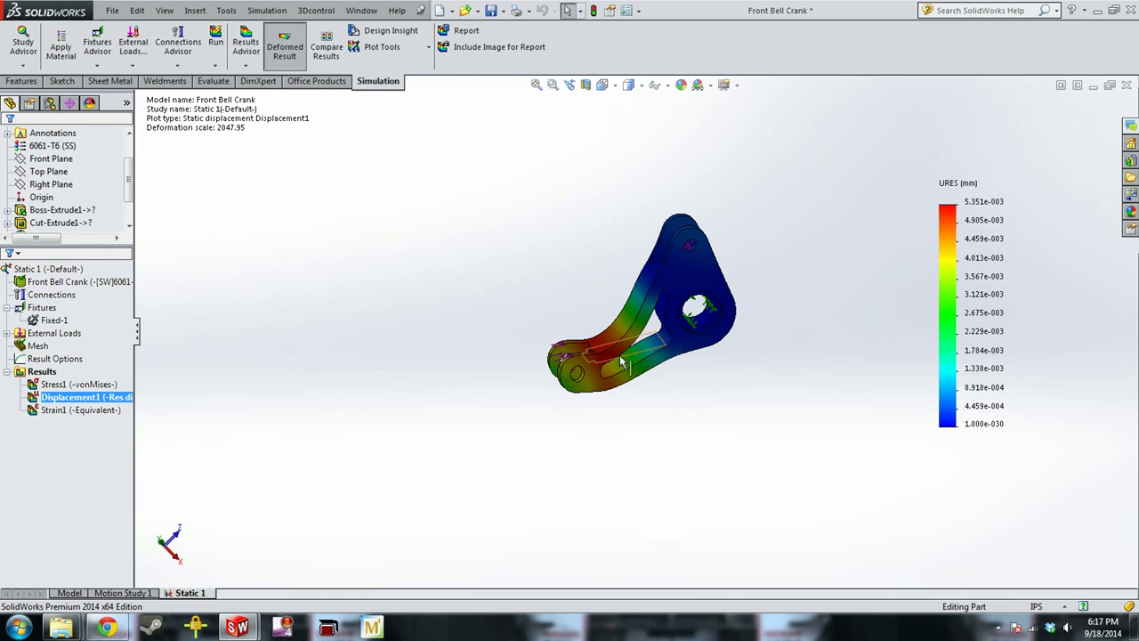
pyautogui.scroll(-6, 614, 361)
pyautogui.moveTo(576, 365)
pyautogui.mouseDown(button='middle')
pyautogui.moveTo(614, 374)
pyautogui.moveTo(582, 363)
pyautogui.mouseUp(button='middle')
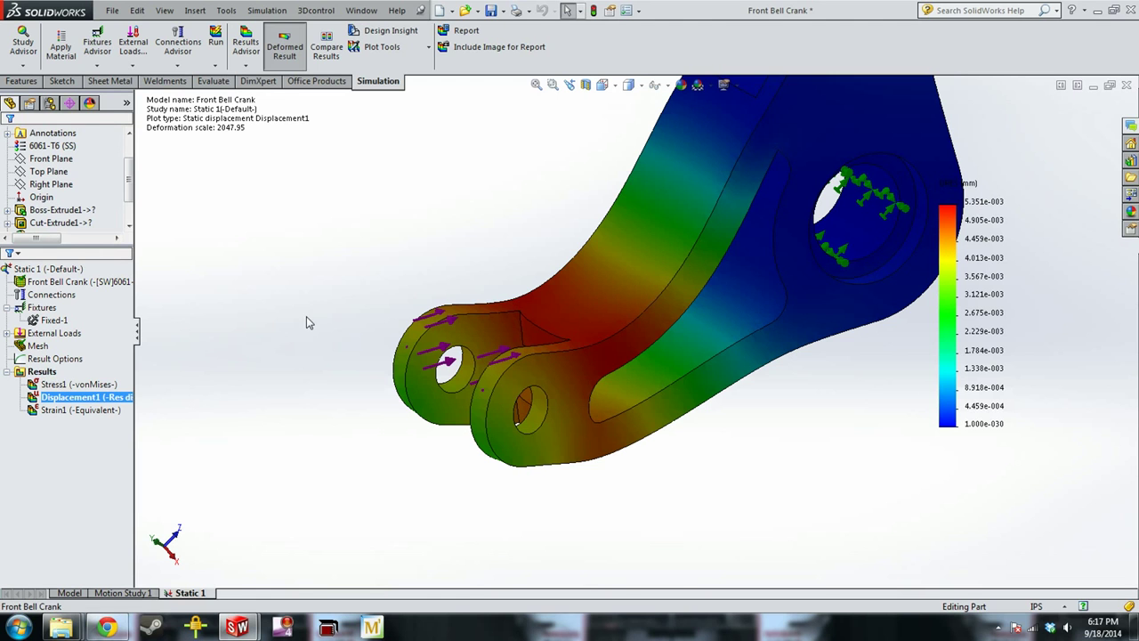
pyautogui.doubleClick(78, 384)
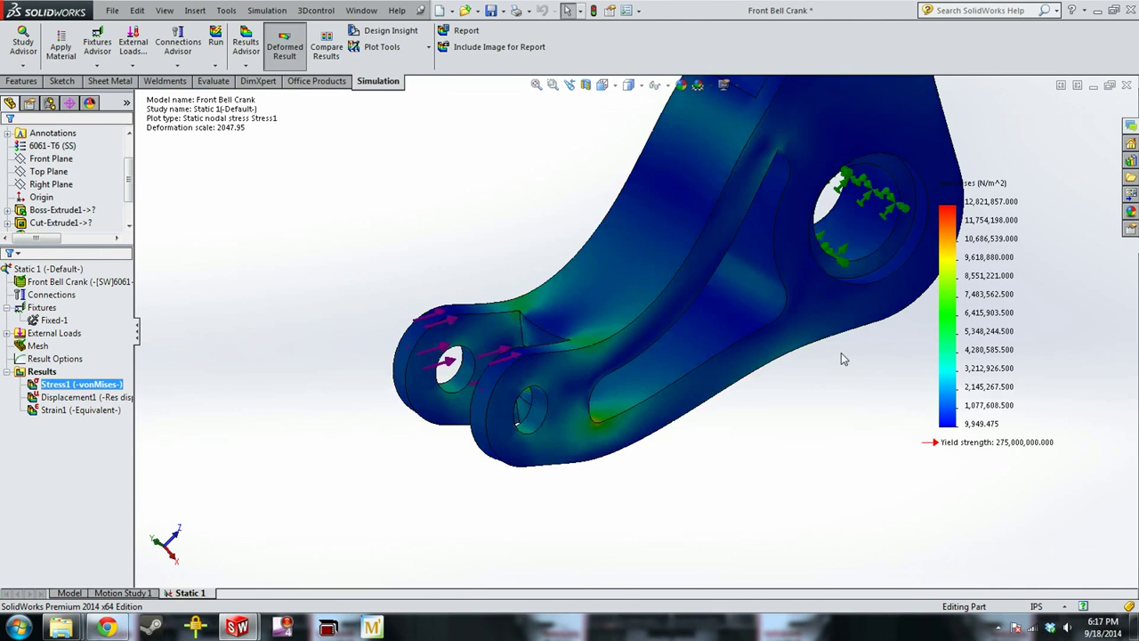
pyautogui.rightClick(73, 386)
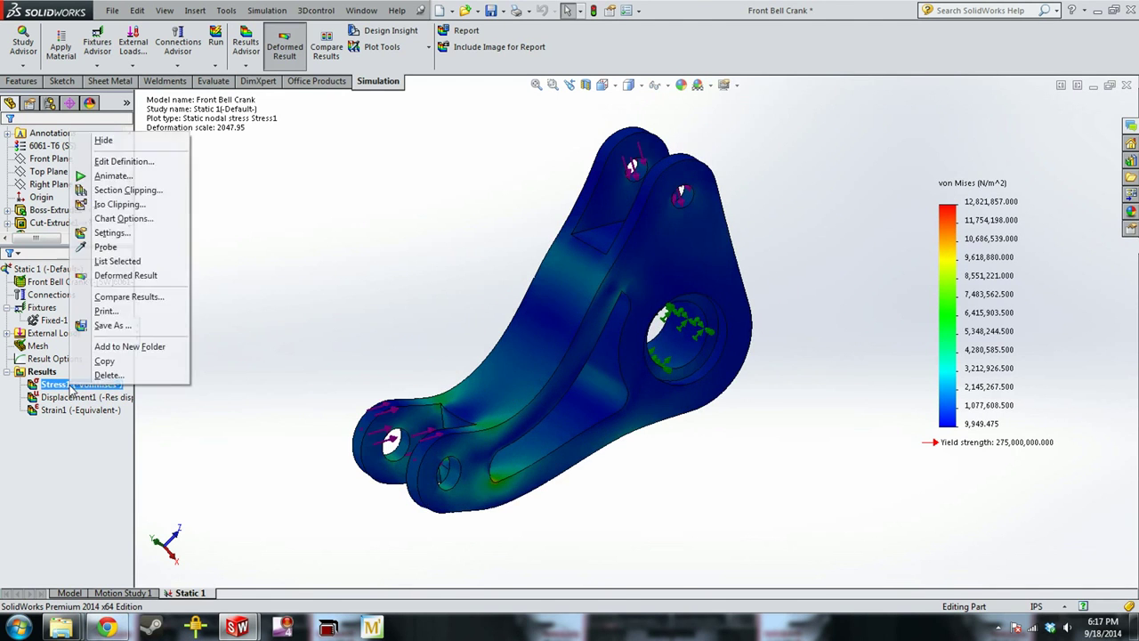
pyautogui.click(156, 168)
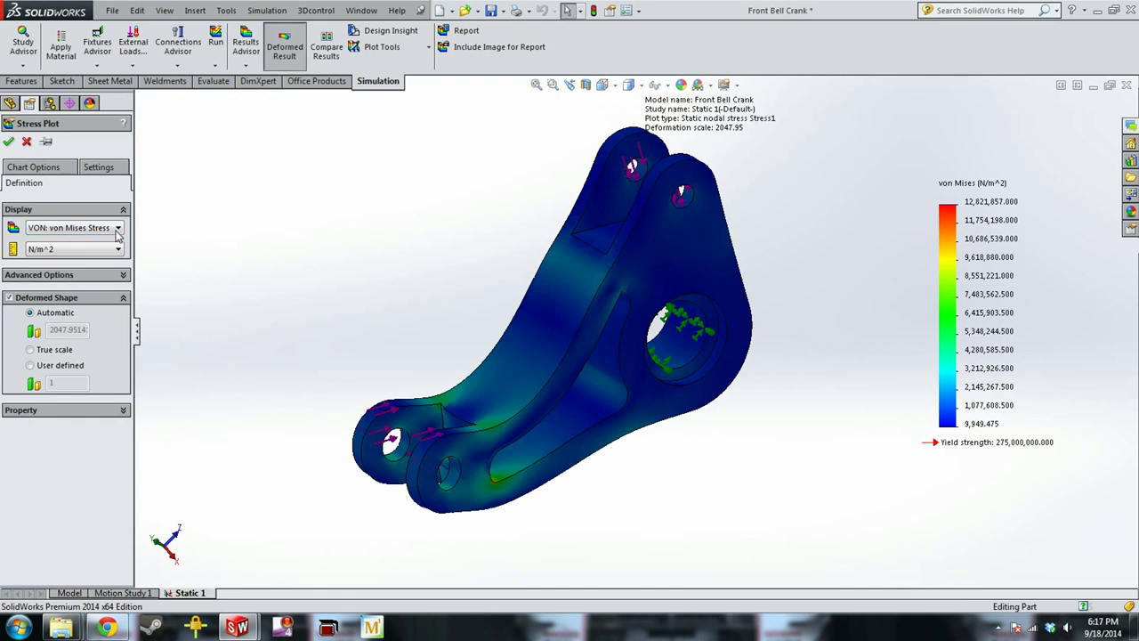
pyautogui.click(96, 255)
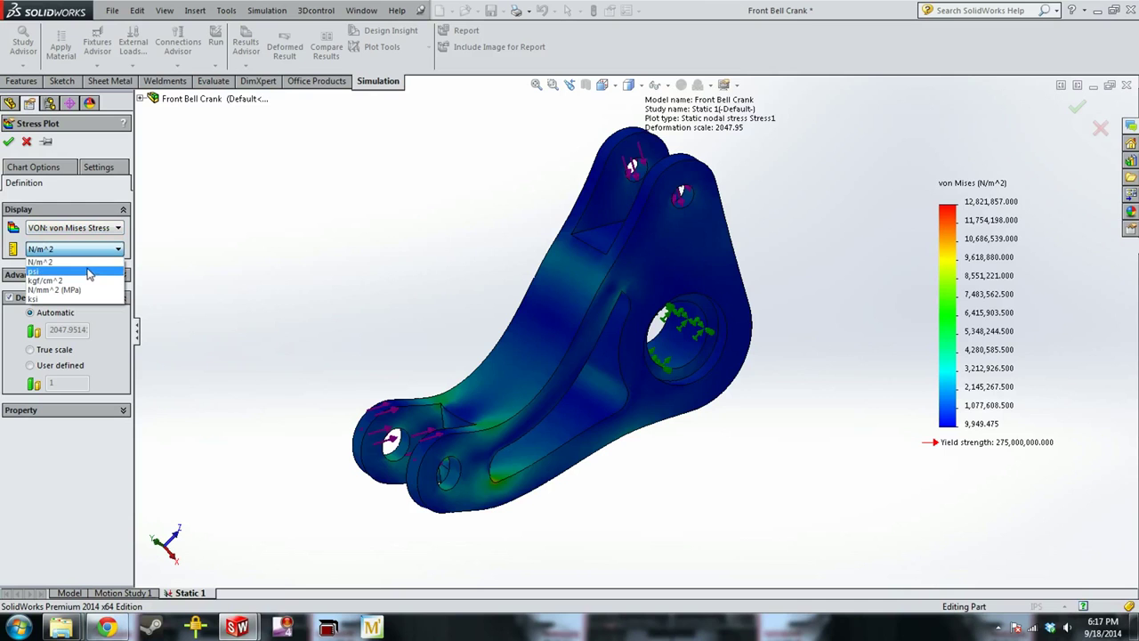
pyautogui.click(85, 272)
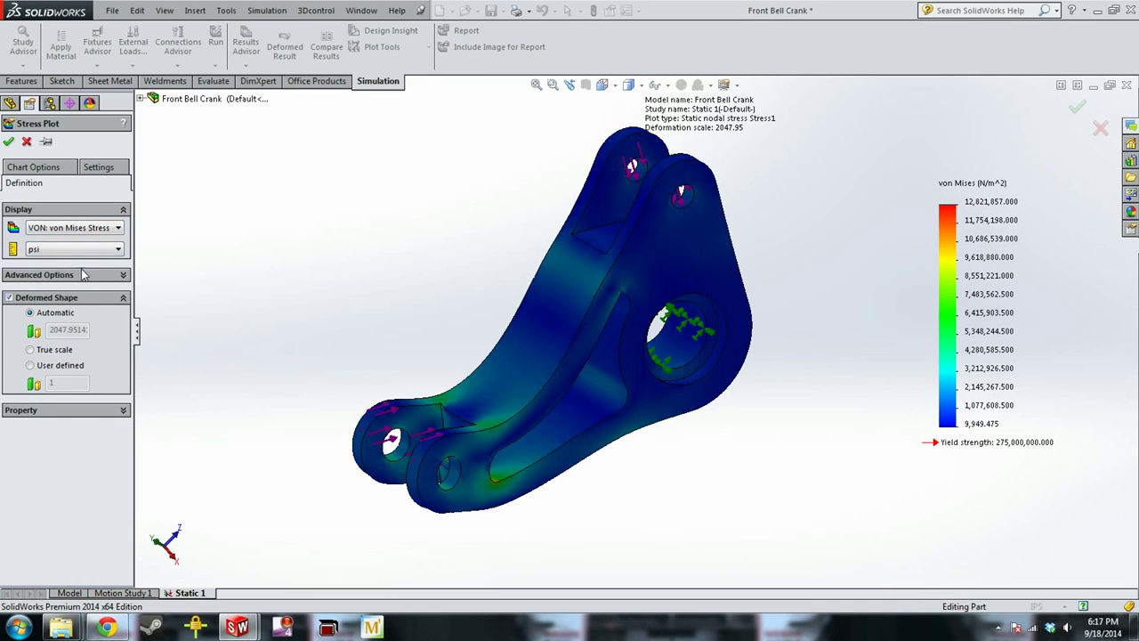
pyautogui.click(9, 144)
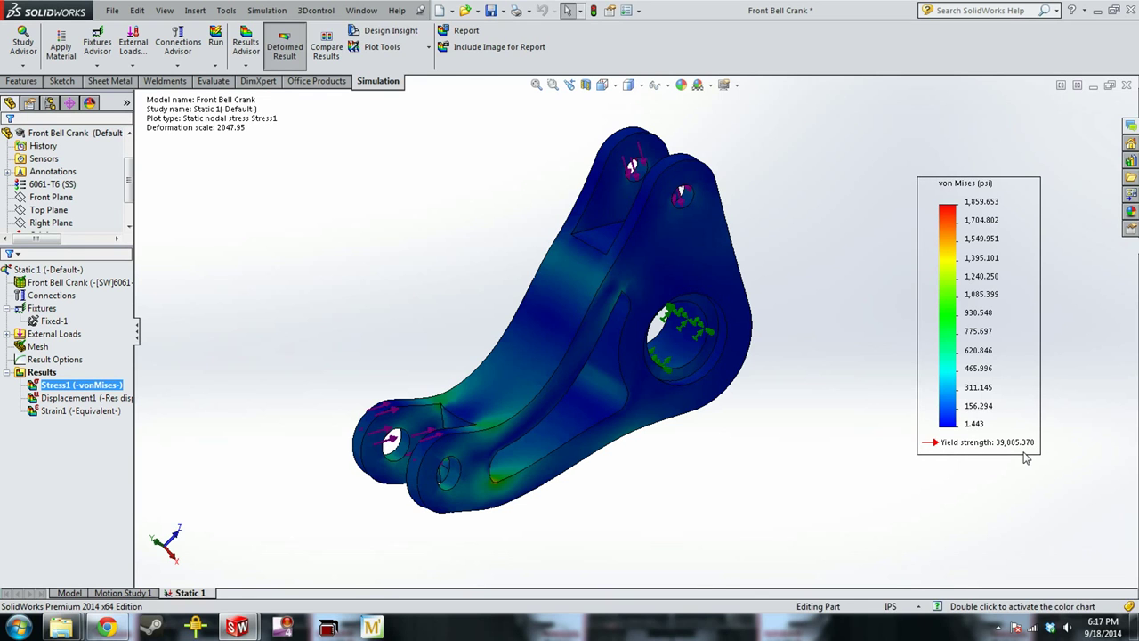
# Define a factor of safety plot for the whole bell crank using the Max von Mises Stress criterion
pyautogui.click(114, 399)
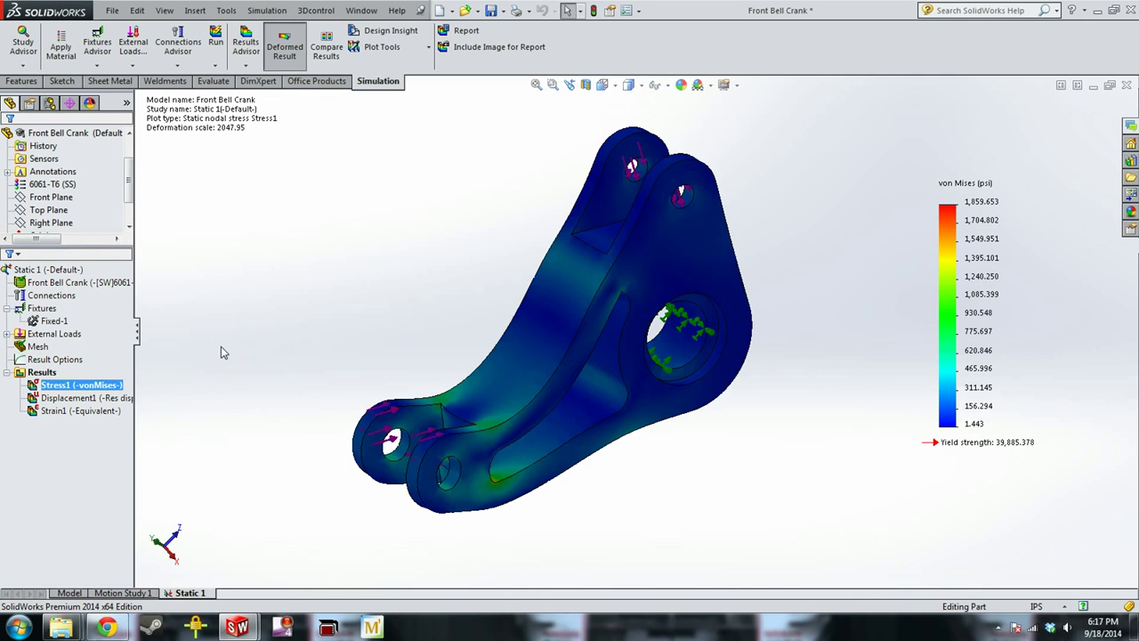
pyautogui.click(51, 372)
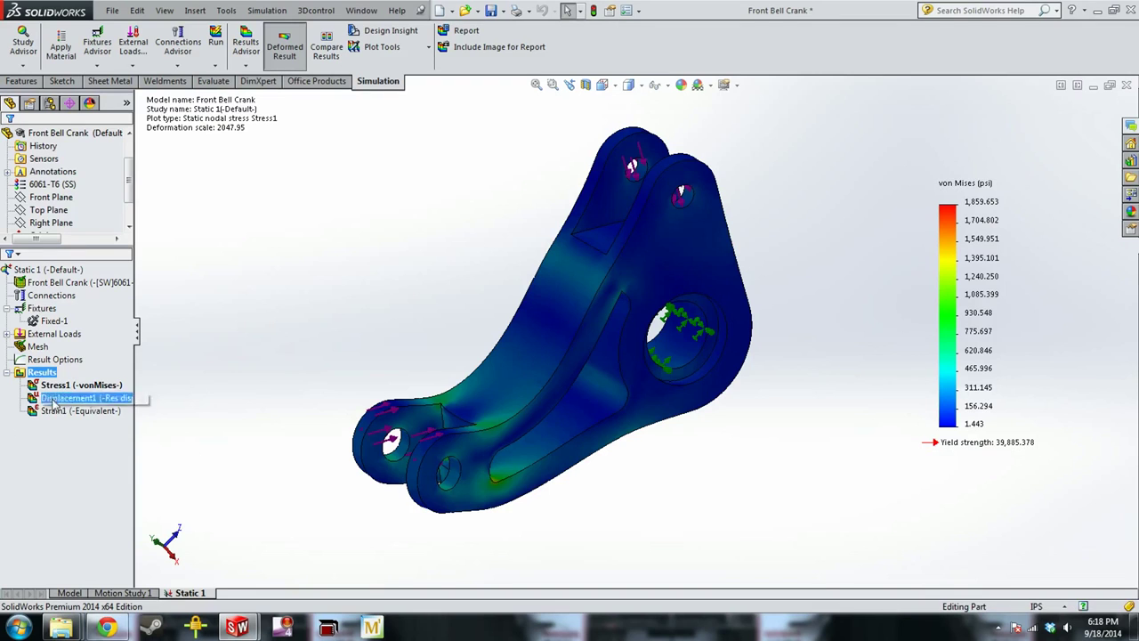
pyautogui.rightClick(42, 374)
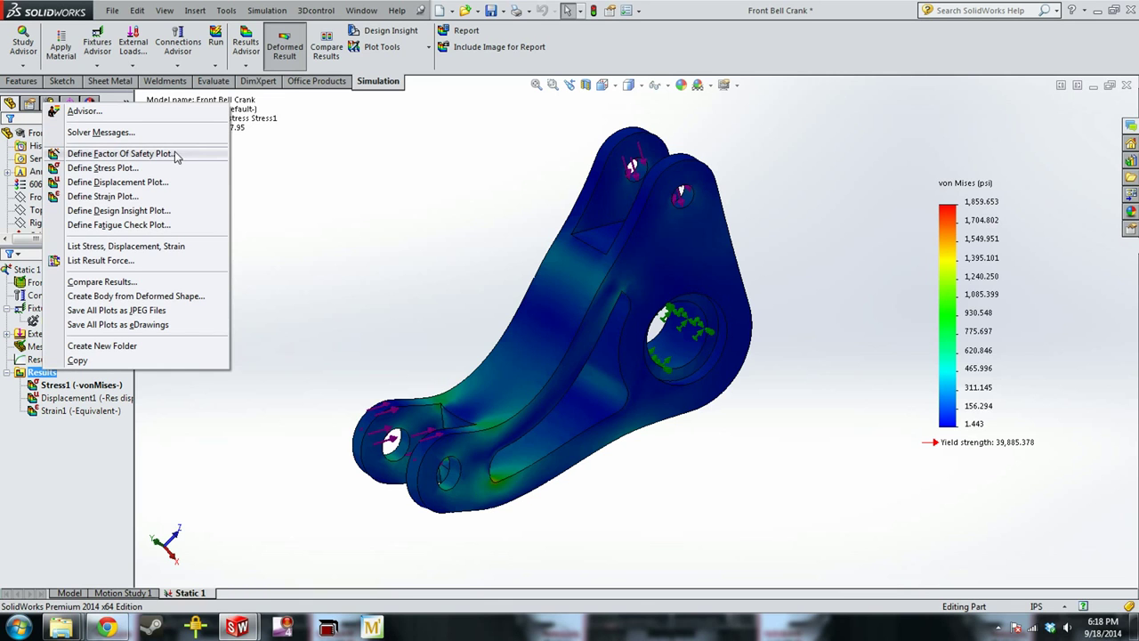
pyautogui.click(121, 154)
pyautogui.click(89, 271)
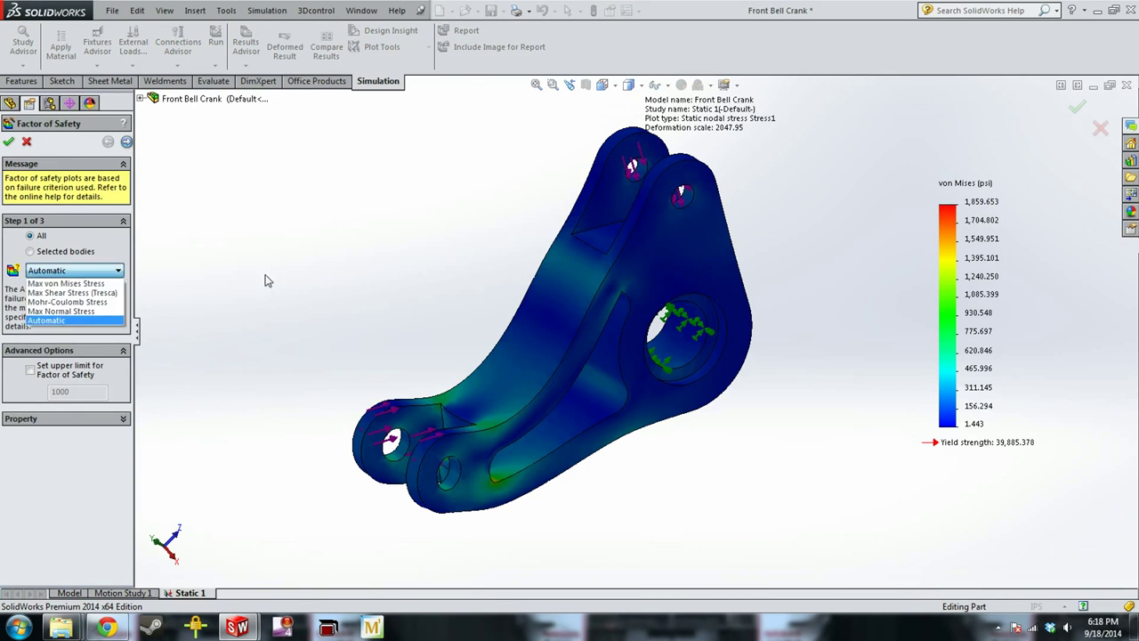
pyautogui.click(89, 284)
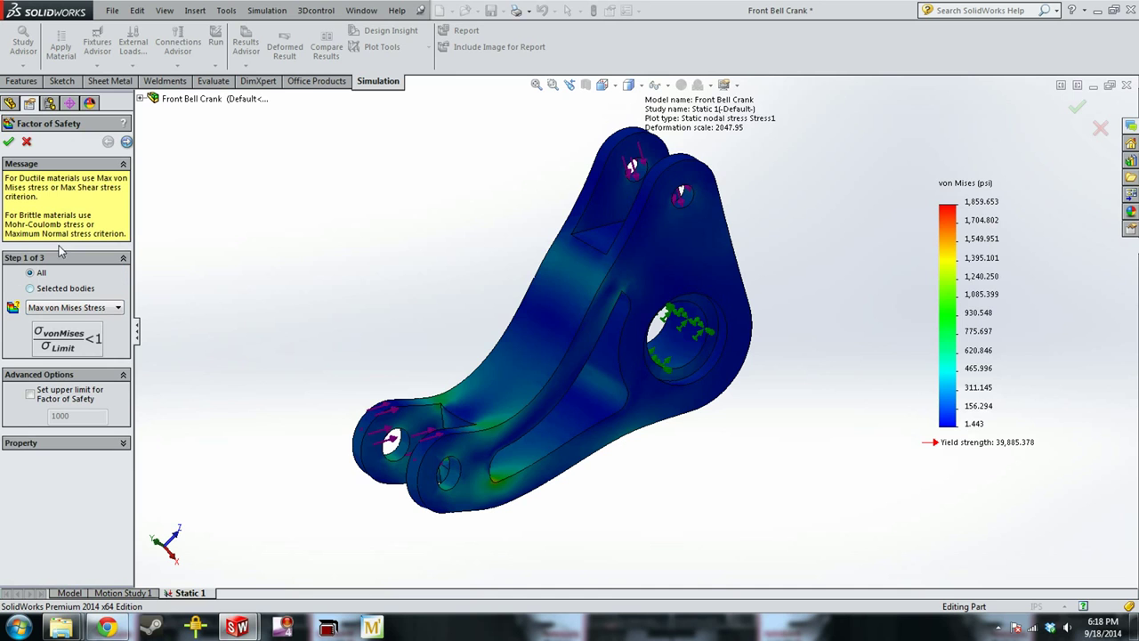
pyautogui.click(8, 142)
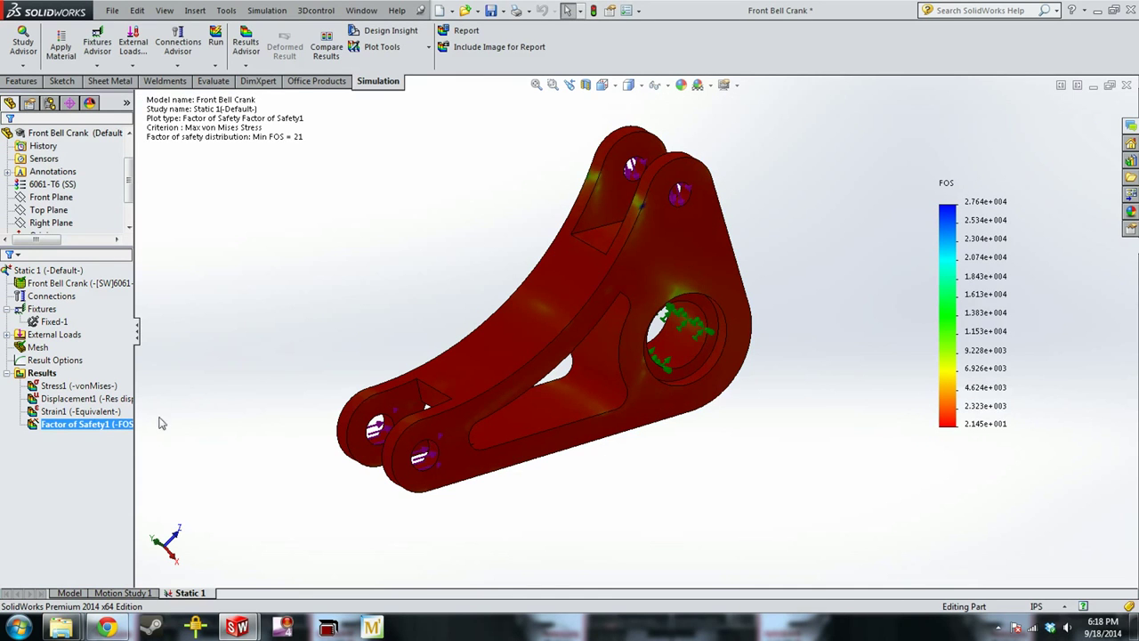
# Show the minimum and maximum annotations on the factor of safety plot
pyautogui.rightClick(89, 424)
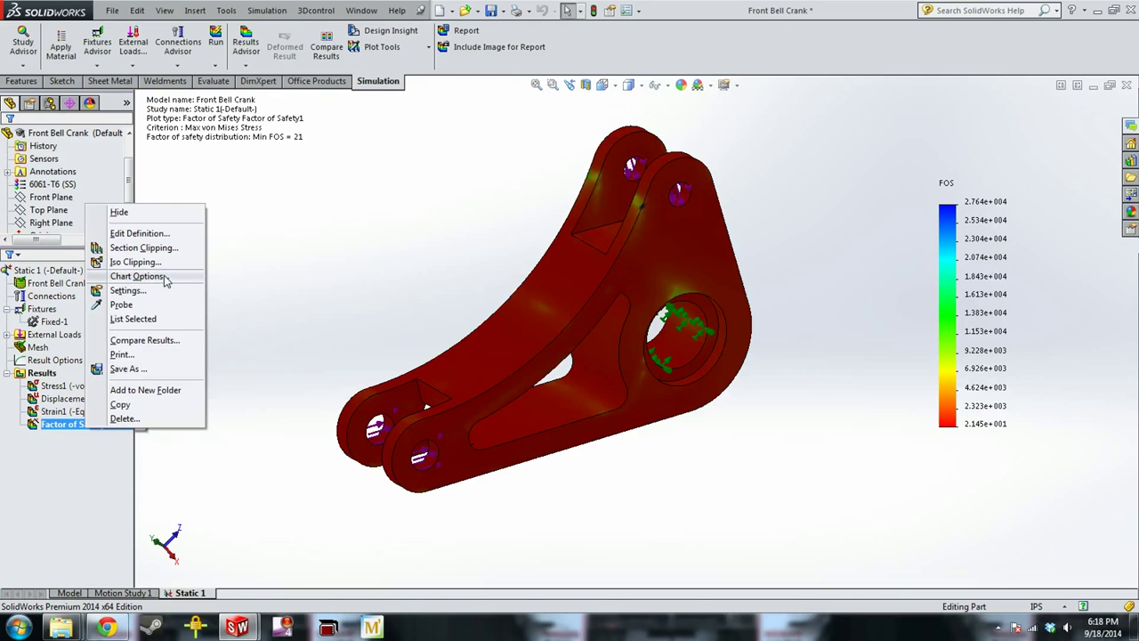
pyautogui.click(164, 276)
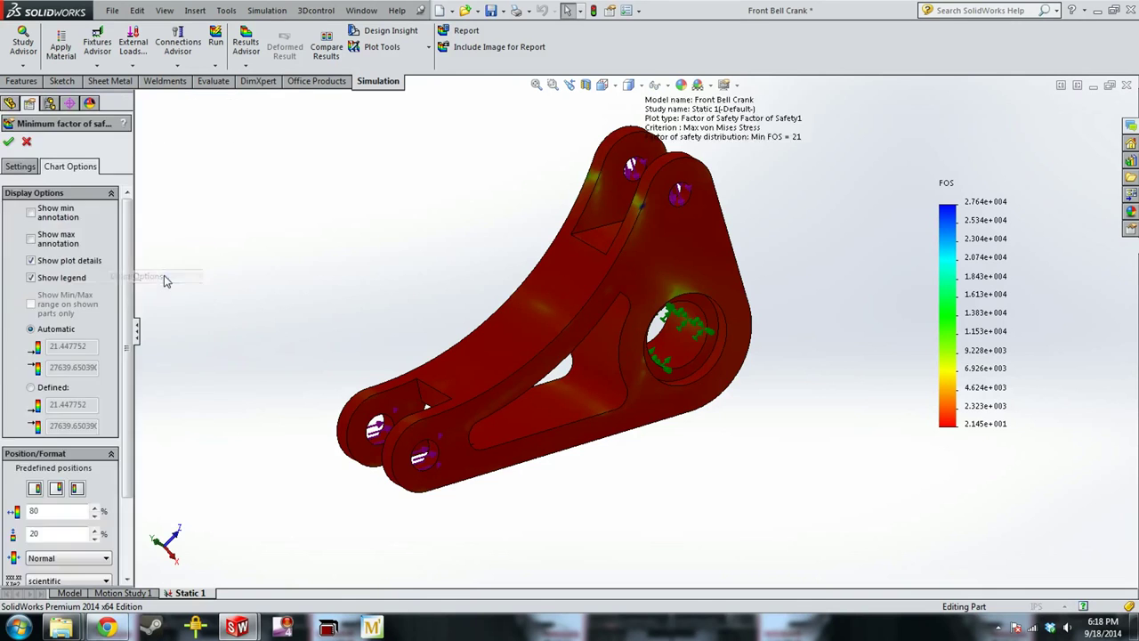
pyautogui.click(31, 214)
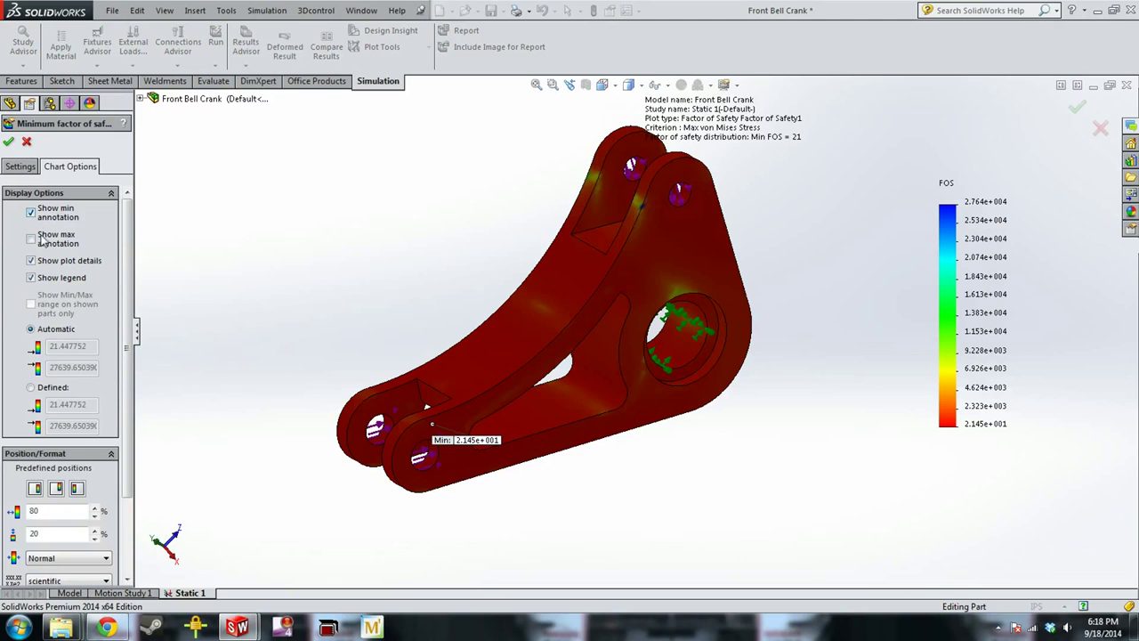
pyautogui.click(32, 240)
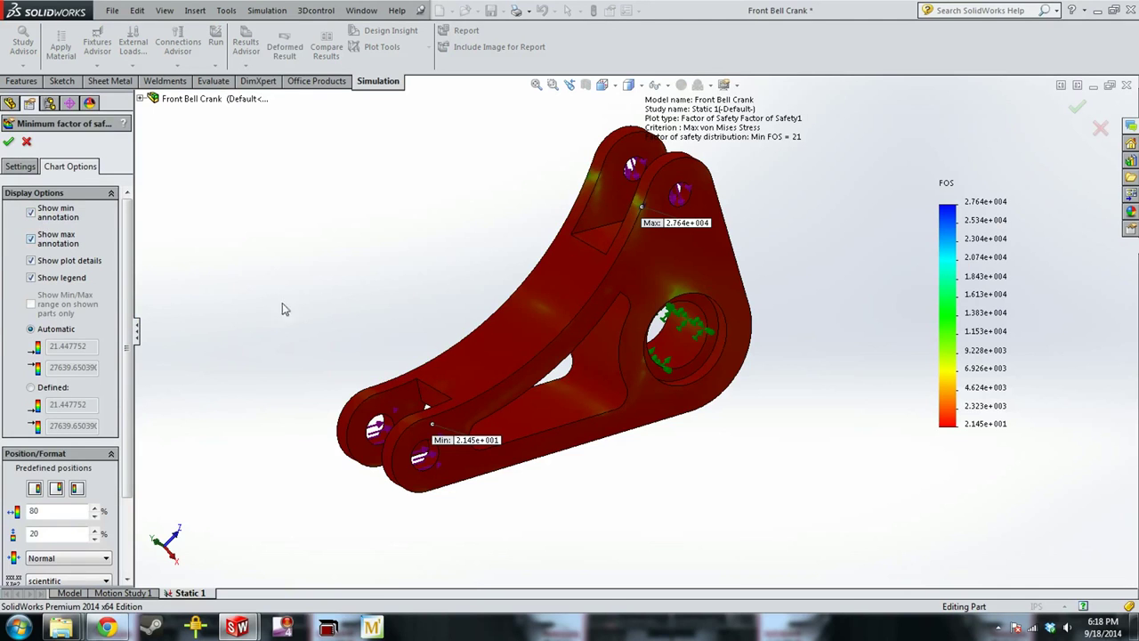
# Define the factor of safety legend range as 0 to 10 and set its number format to floating
pyautogui.click(53, 390)
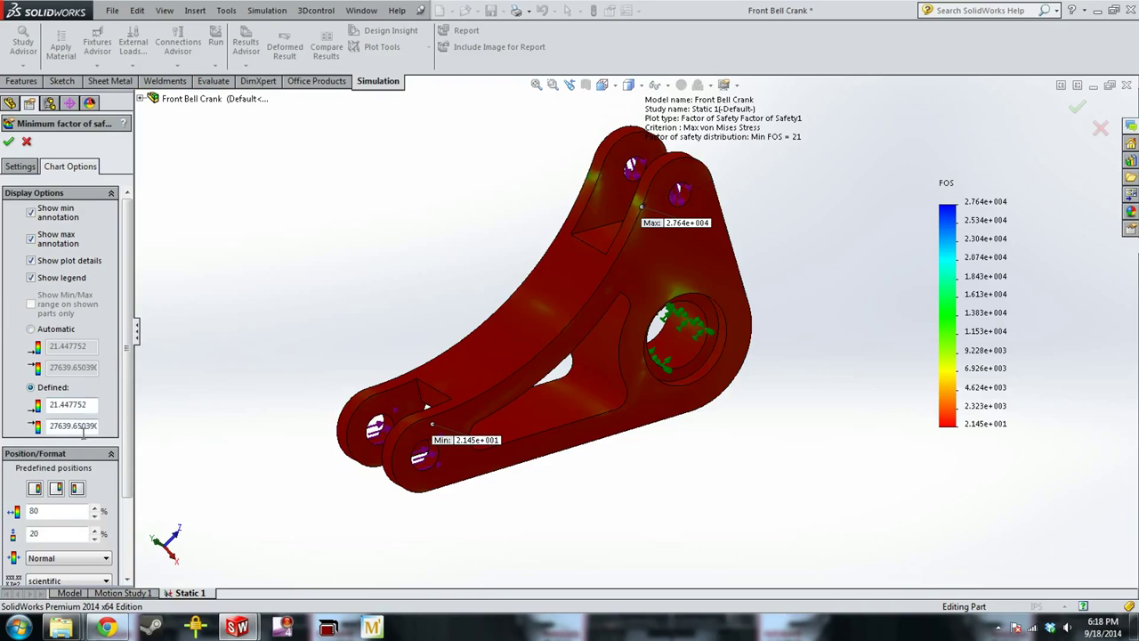
pyautogui.moveTo(52, 426)
pyautogui.mouseDown()
pyautogui.moveTo(135, 431)
pyautogui.moveTo(50, 405)
pyautogui.mouseUp()
pyautogui.write('10')
pyautogui.scroll(-3, 20, 377)
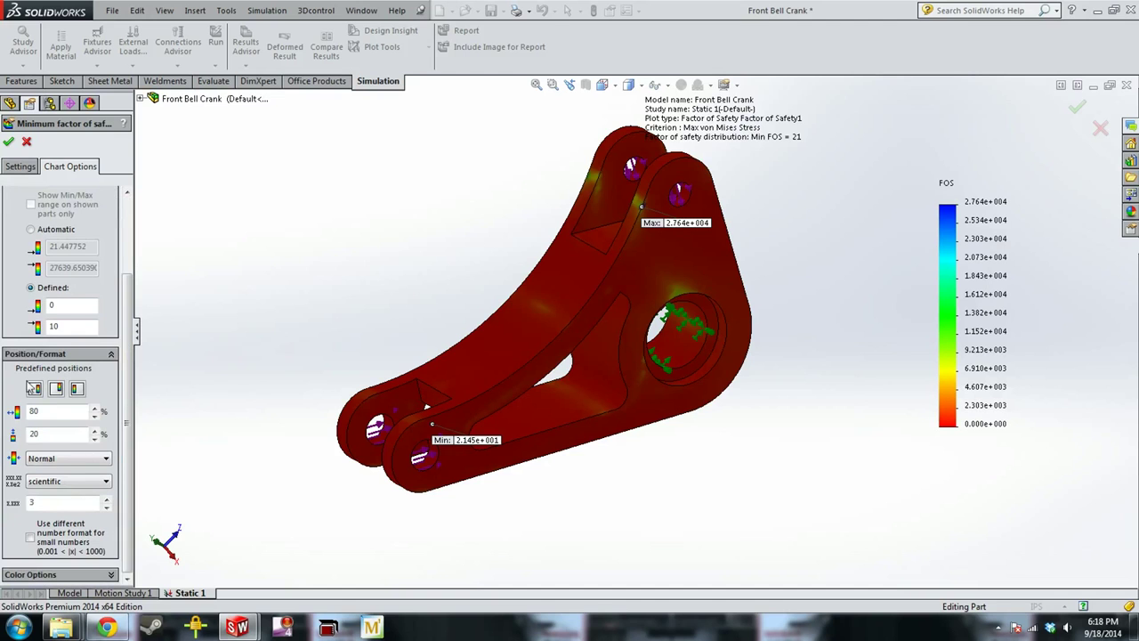
pyautogui.click(53, 411)
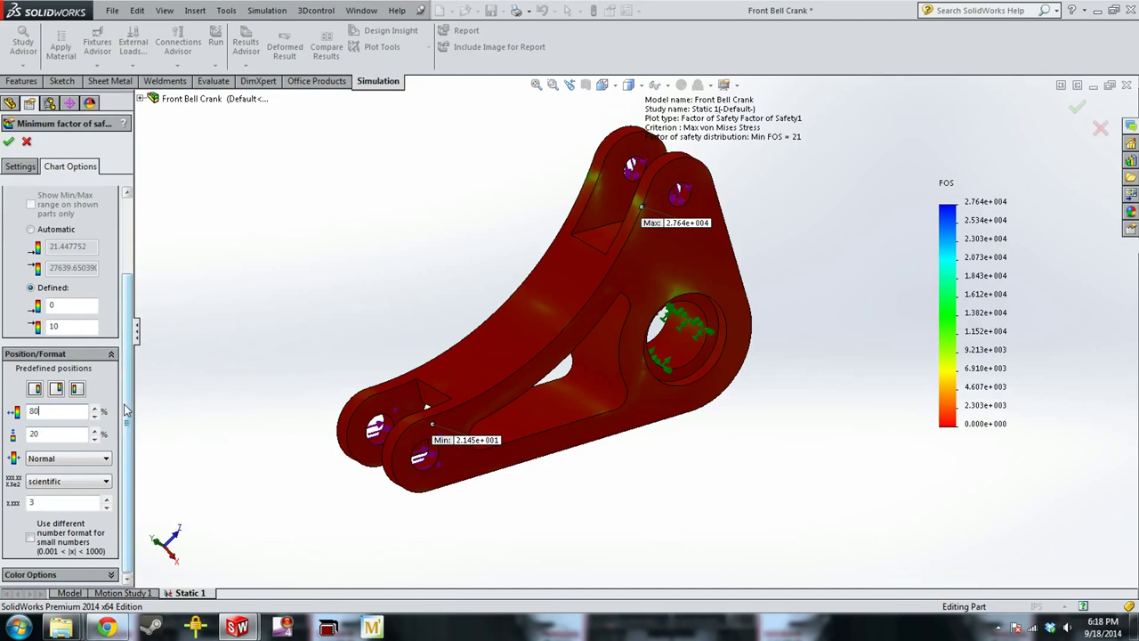
pyautogui.click(89, 482)
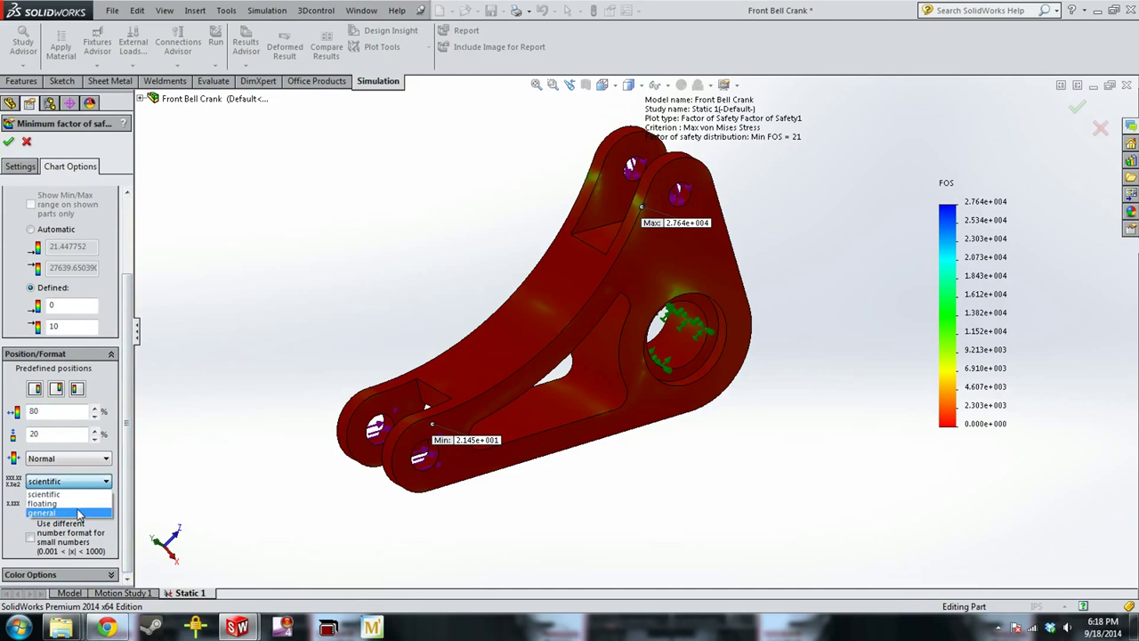
pyautogui.click(79, 513)
pyautogui.click(8, 142)
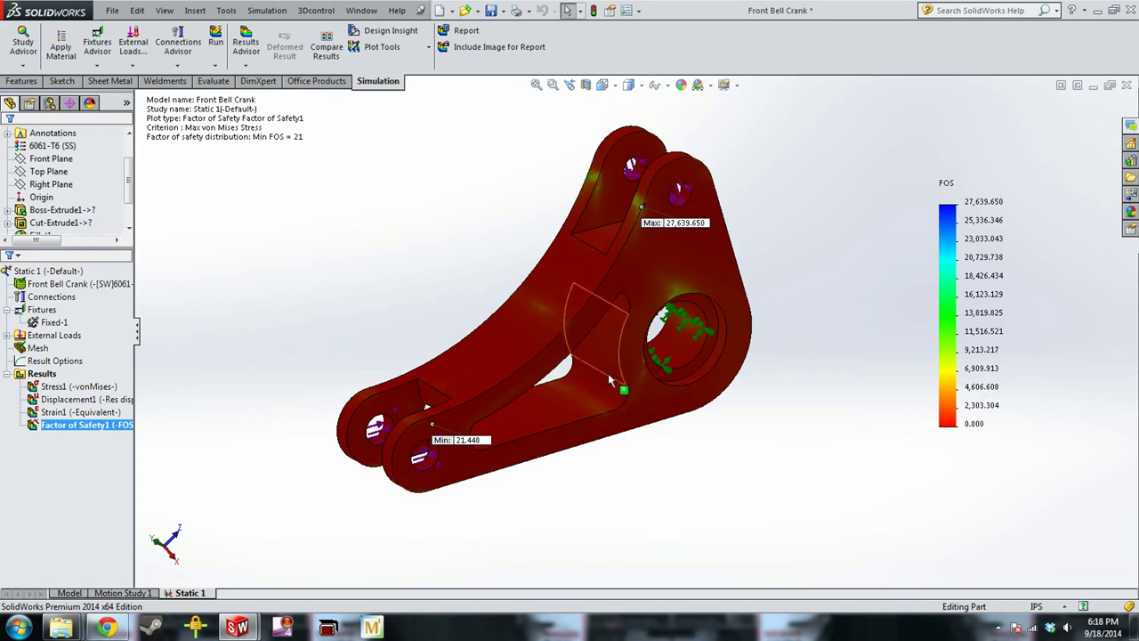
# Set the factor of safety legend's defined maximum to 10 and examine the minimum location between the lower arm's lugs
pyautogui.doubleClick(974, 294)
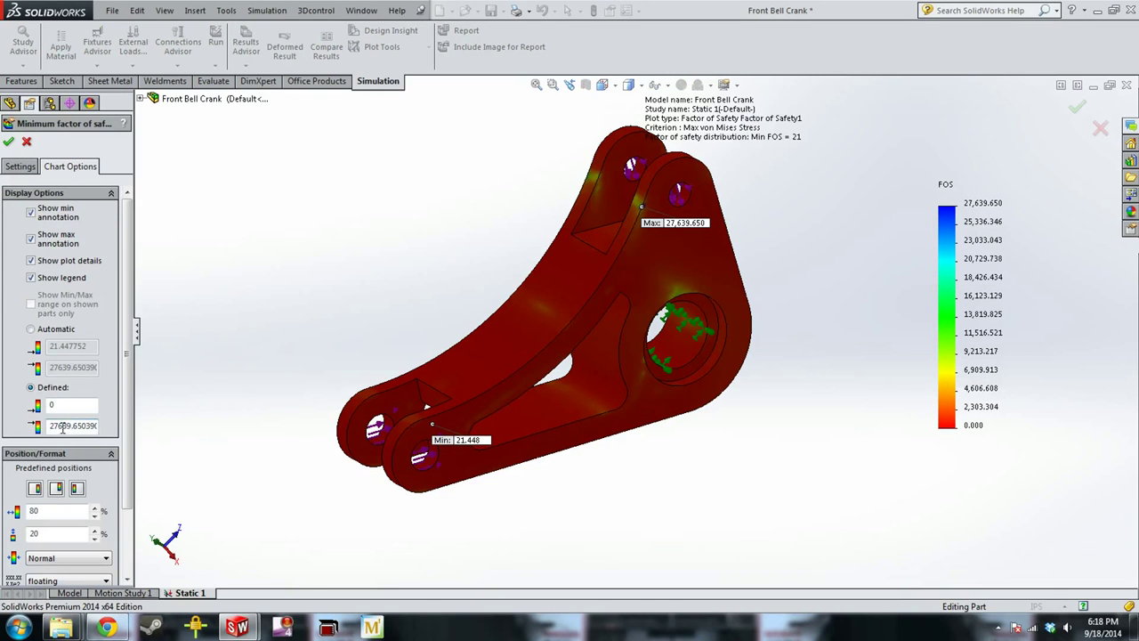
pyautogui.moveTo(49, 427); pyautogui.dragTo(163, 436)
pyautogui.press('BackSpace')
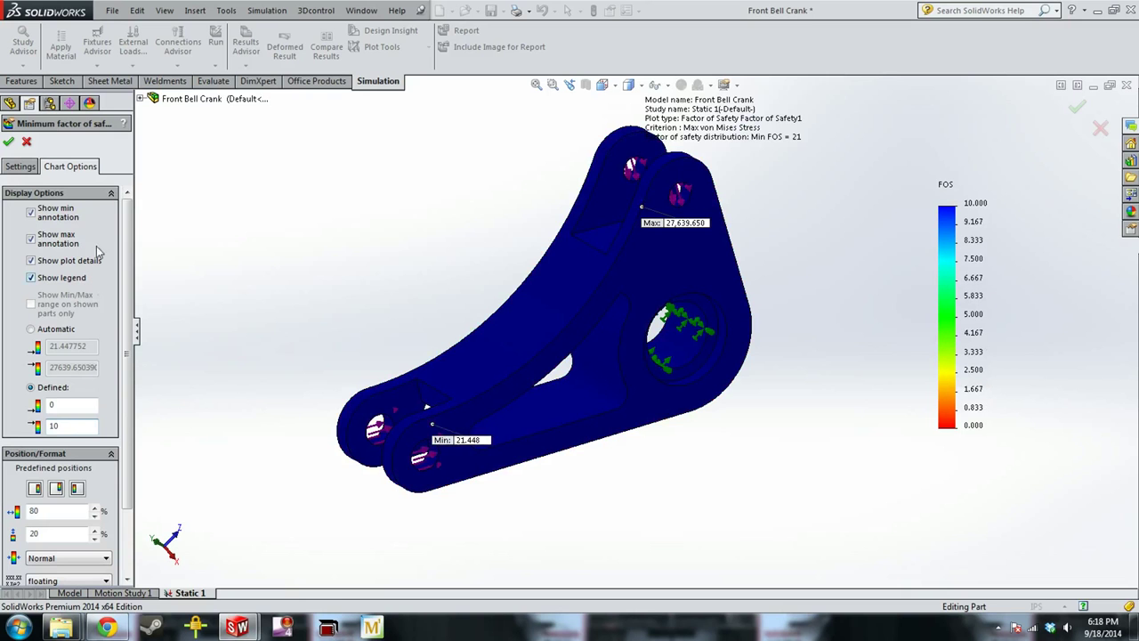
pyautogui.click(9, 143)
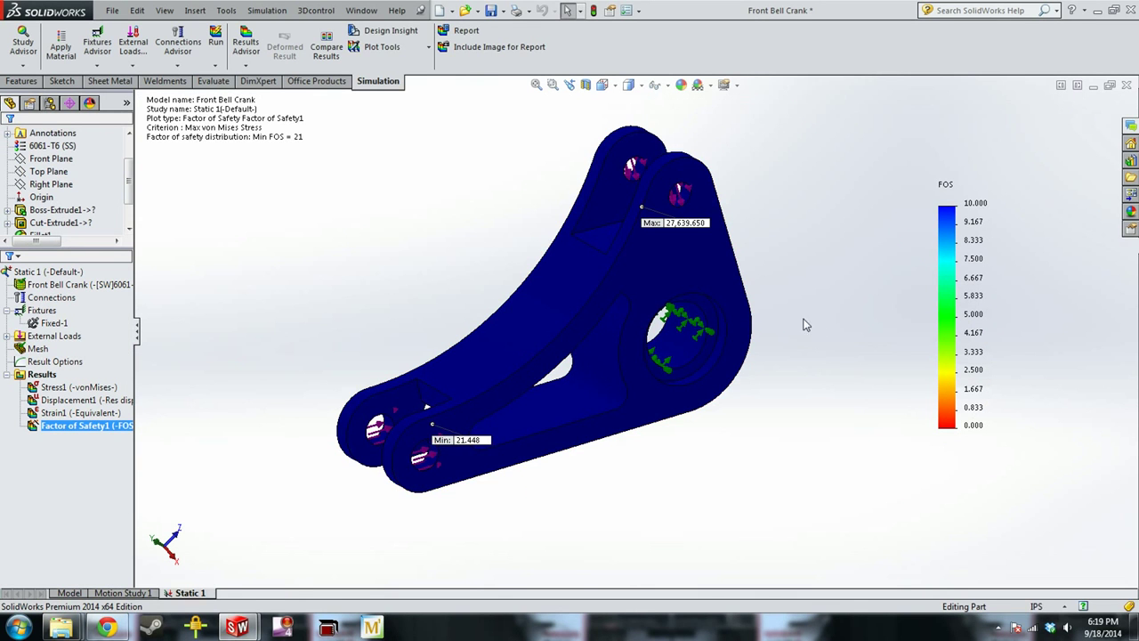
pyautogui.scroll(-6, 495, 449)
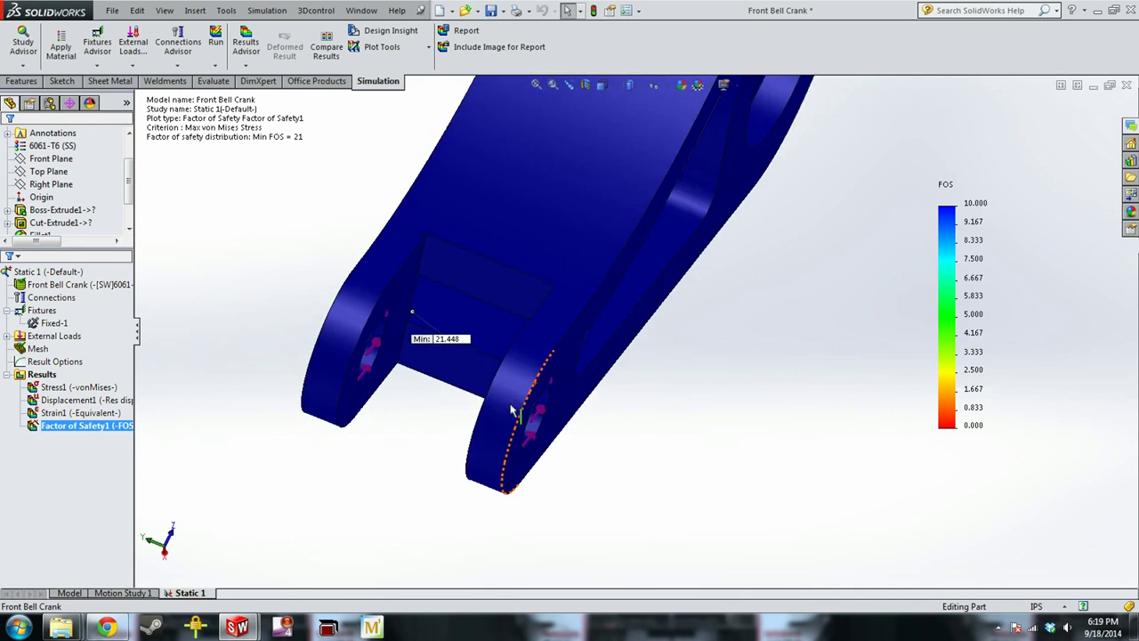
pyautogui.scroll(8, 402, 290)
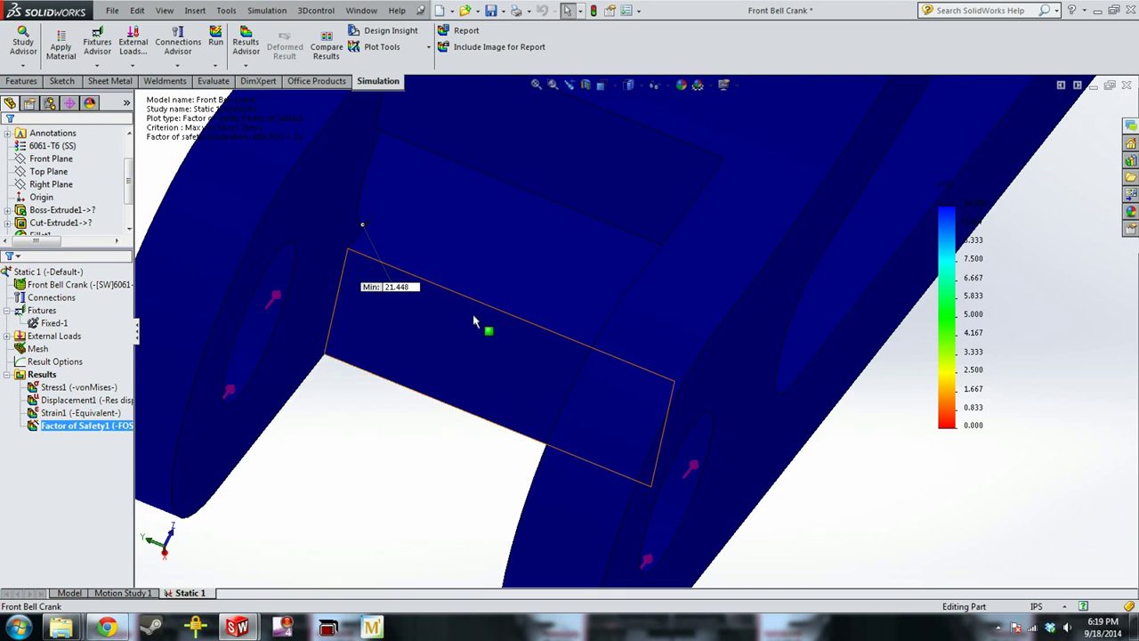
pyautogui.moveTo(822, 356); pyautogui.dragTo(943, 231, button='middle')
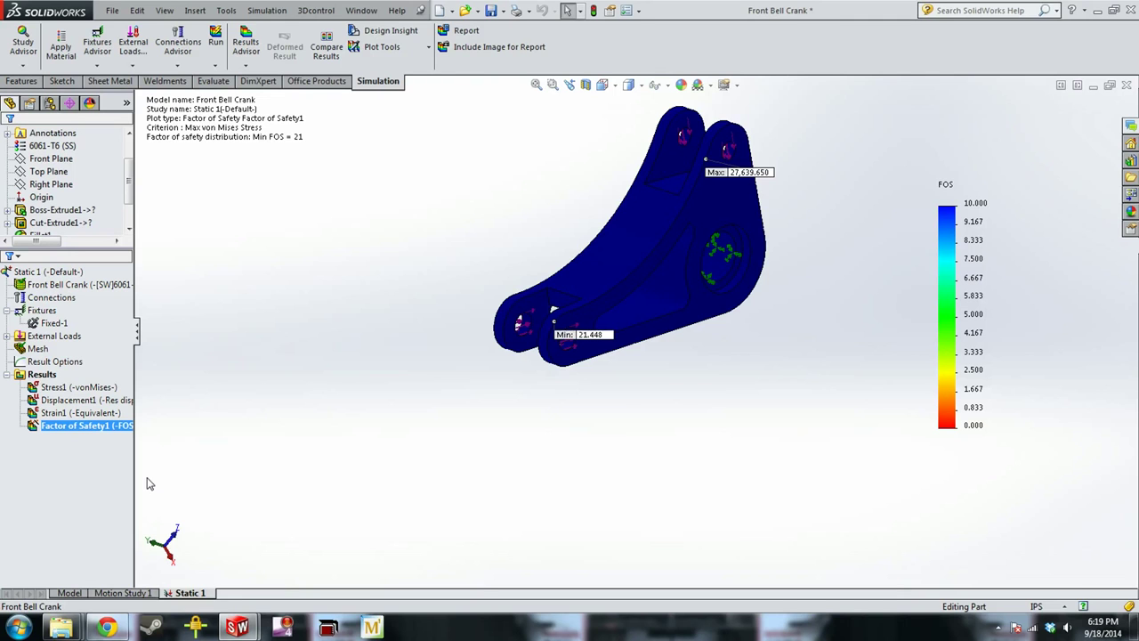
# Switch to the Quaife CV Housing part and create a new static study named Static 1
pyautogui.hotkey('ctrl', 'Tab')
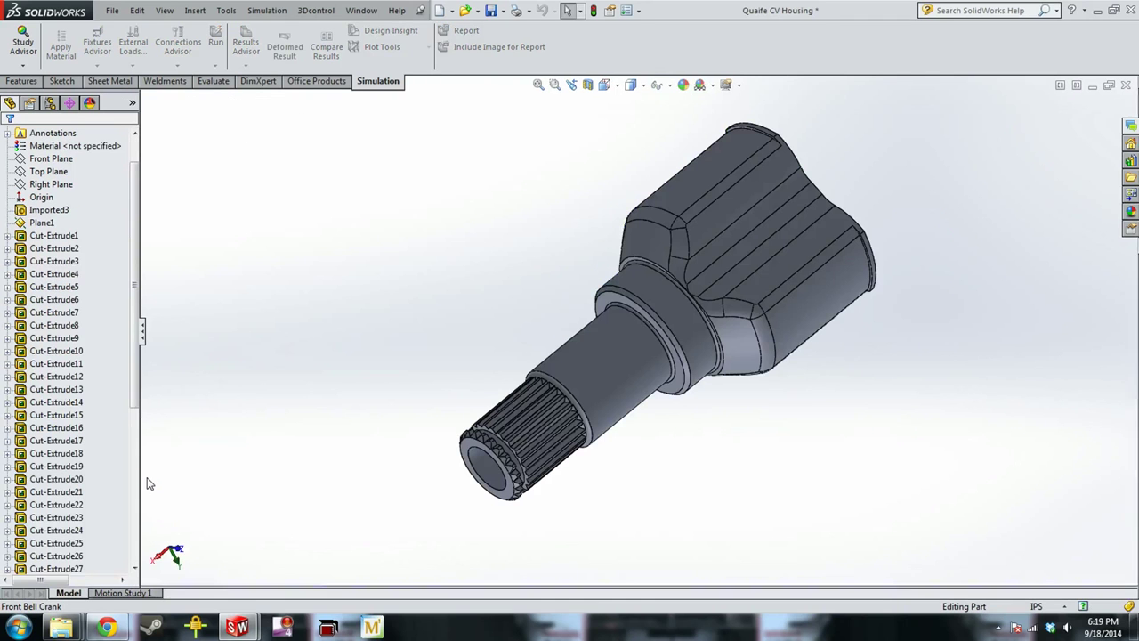
pyautogui.moveTo(739, 267); pyautogui.dragTo(306, 175, button='middle')
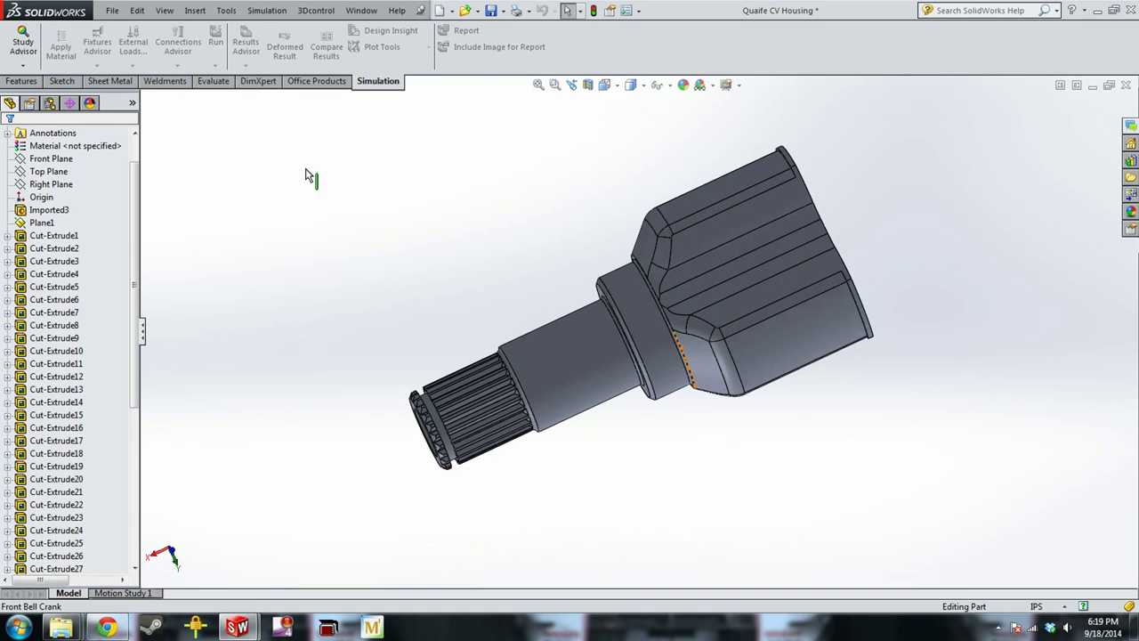
pyautogui.click(39, 68)
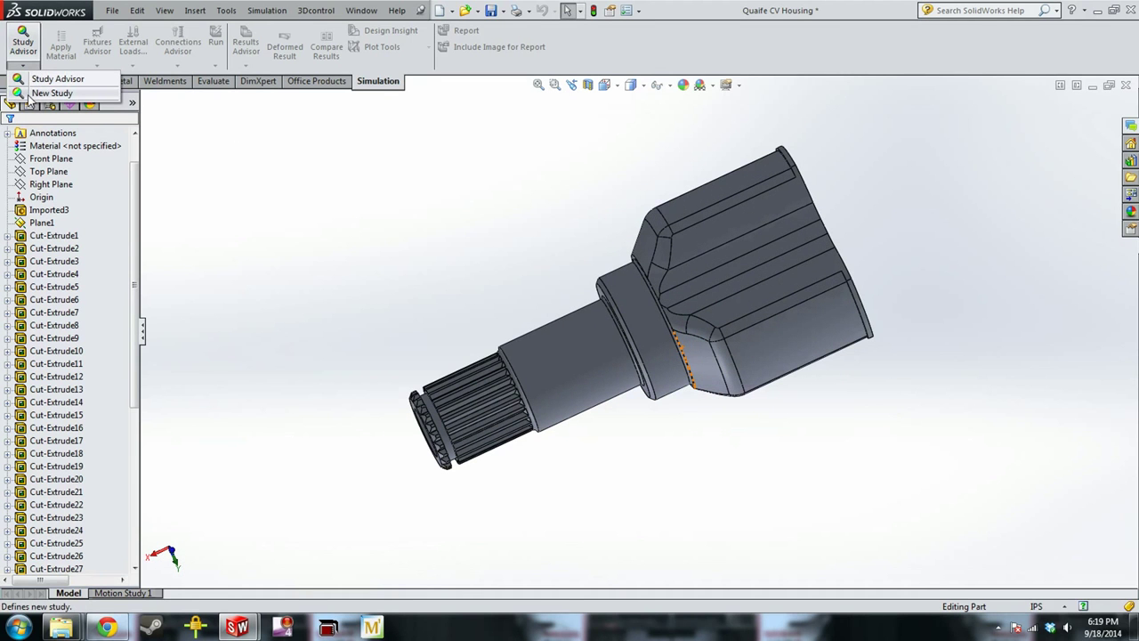
pyautogui.click(52, 92)
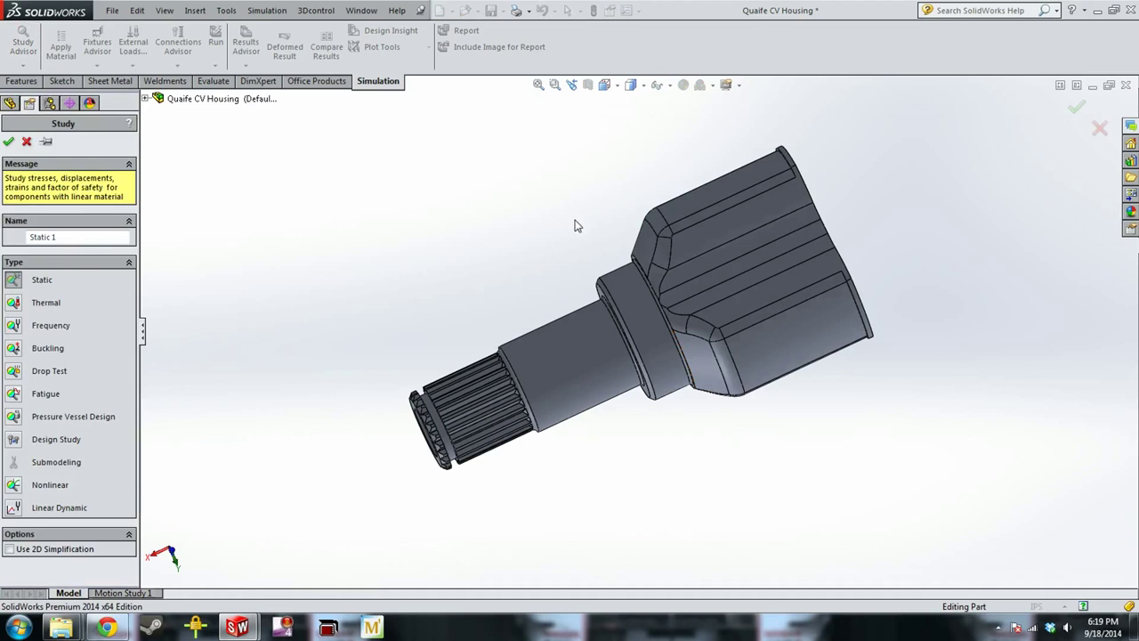
pyautogui.click(8, 142)
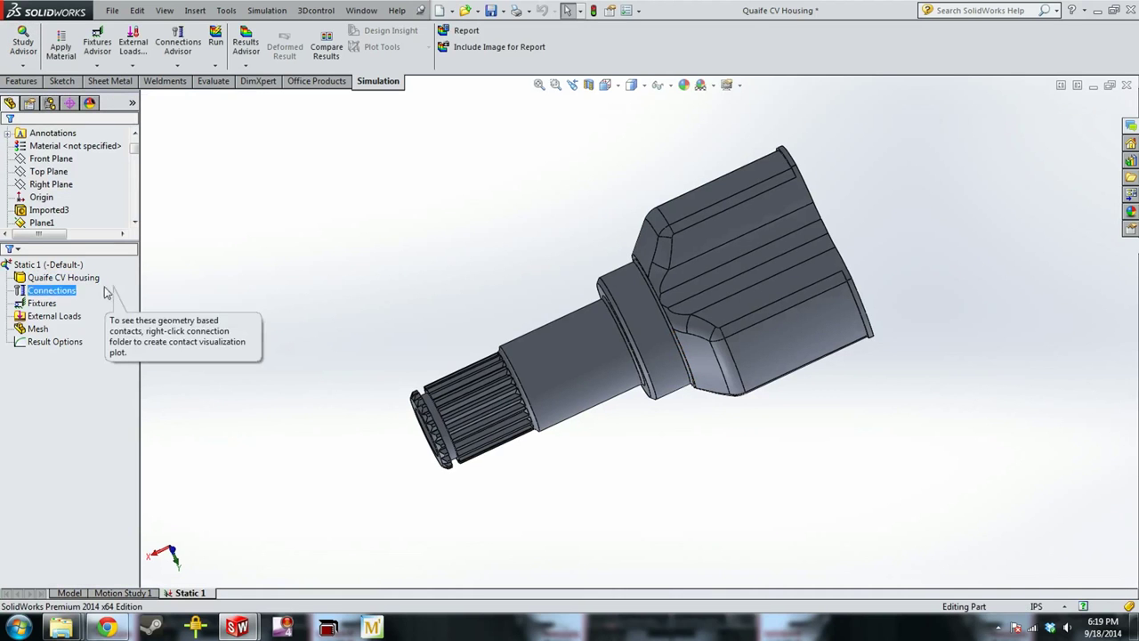
# Apply a Fixed Geometry fixture to the three inner lobe faces inside the CV housing's open end
pyautogui.rightClick(42, 303)
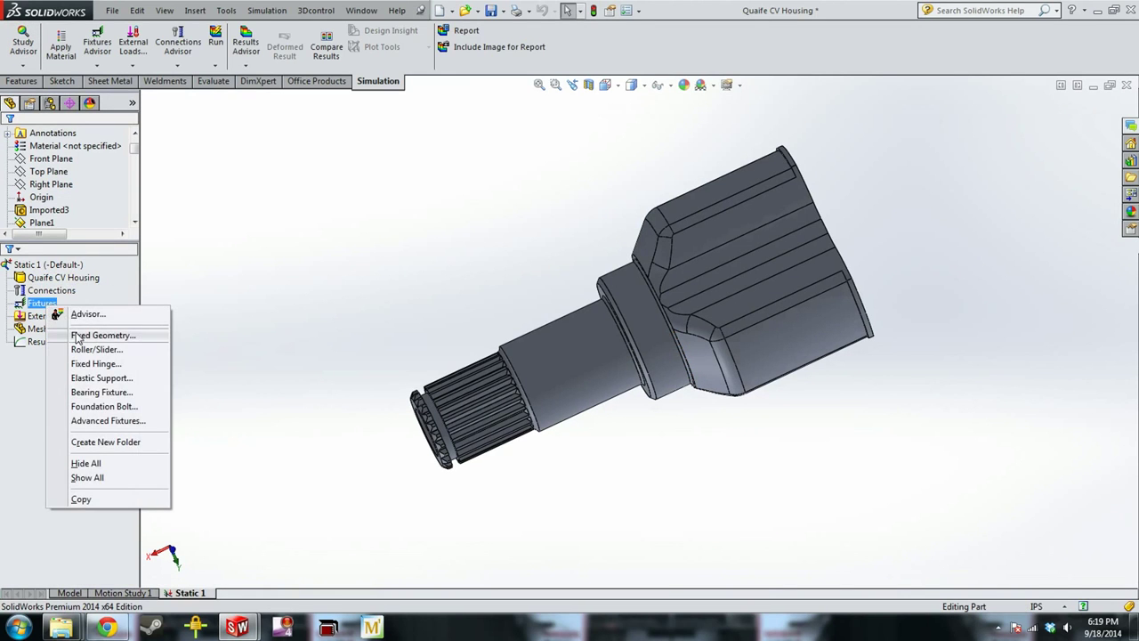
pyautogui.click(78, 335)
pyautogui.moveTo(466, 244); pyautogui.dragTo(356, 338, button='middle')
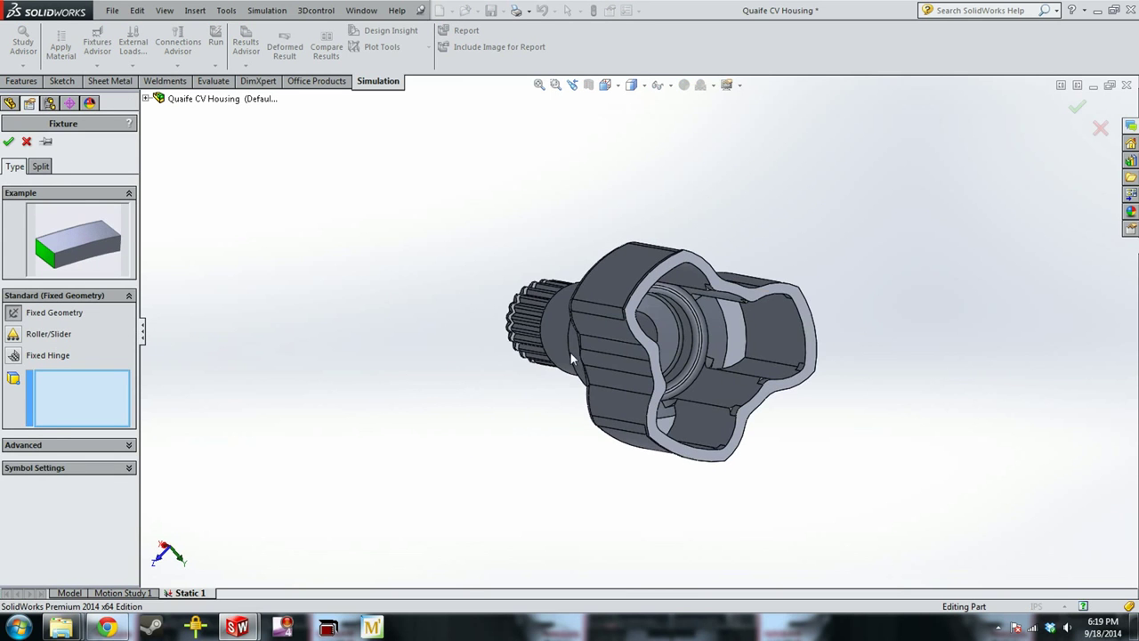
pyautogui.click(776, 333)
pyautogui.moveTo(650, 470); pyautogui.dragTo(534, 258, button='middle')
pyautogui.click(614, 511)
pyautogui.click(534, 258)
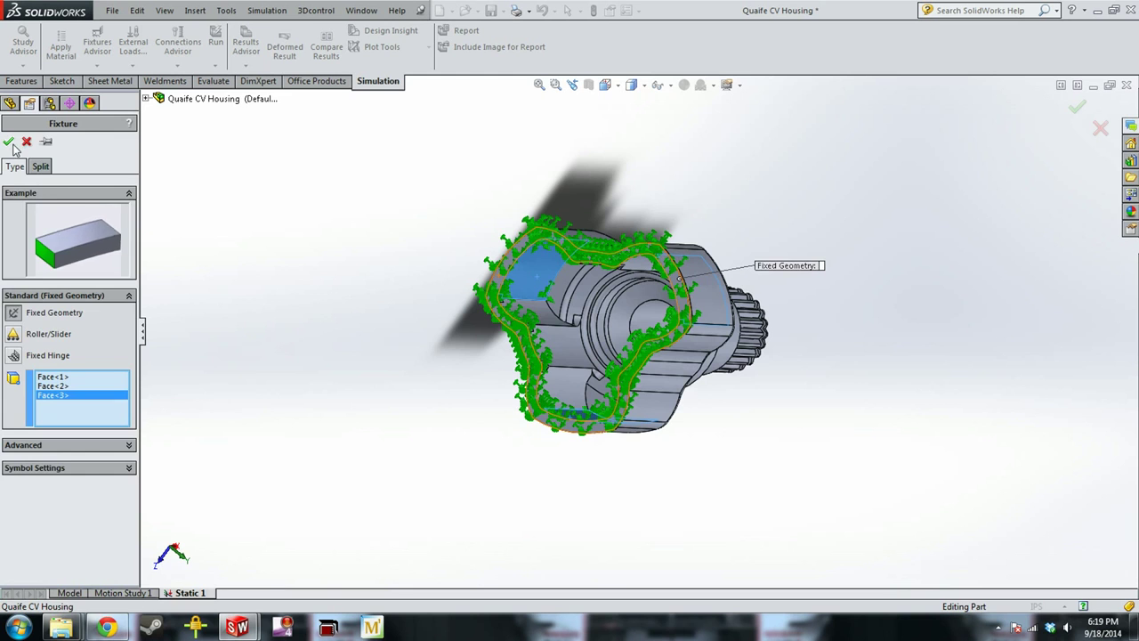
pyautogui.press('Return')
# Create a torque load on the annular end face of the spline teeth, beside the groove near the shaft tip
pyautogui.moveTo(410, 281); pyautogui.dragTo(584, 415, button='middle')
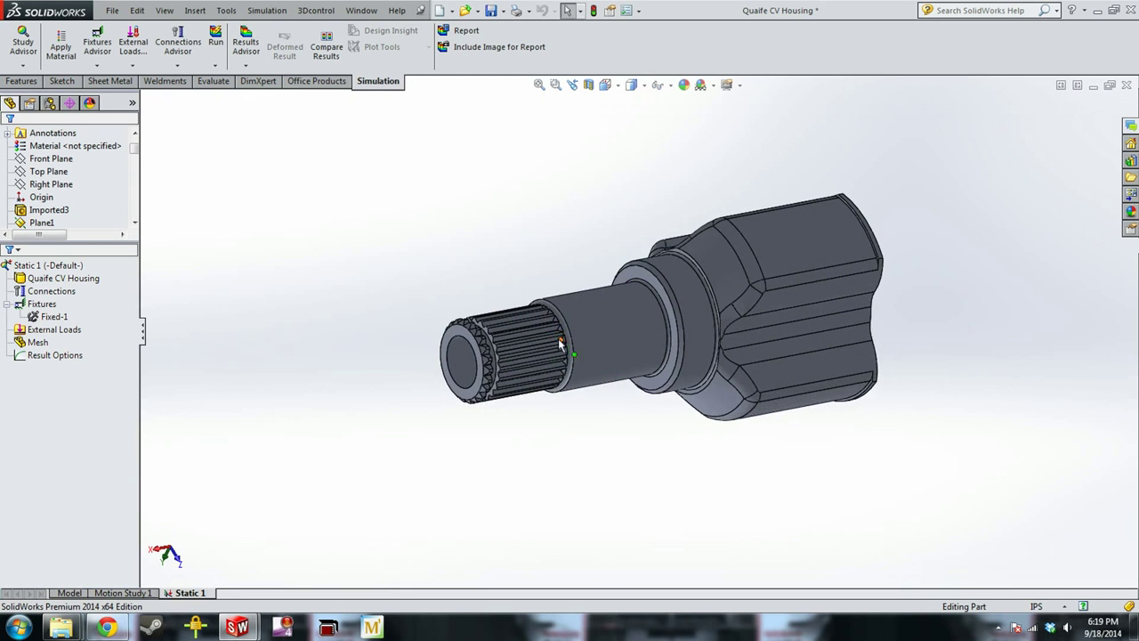
pyautogui.click(53, 315)
pyautogui.click(55, 329)
pyautogui.rightClick(60, 331)
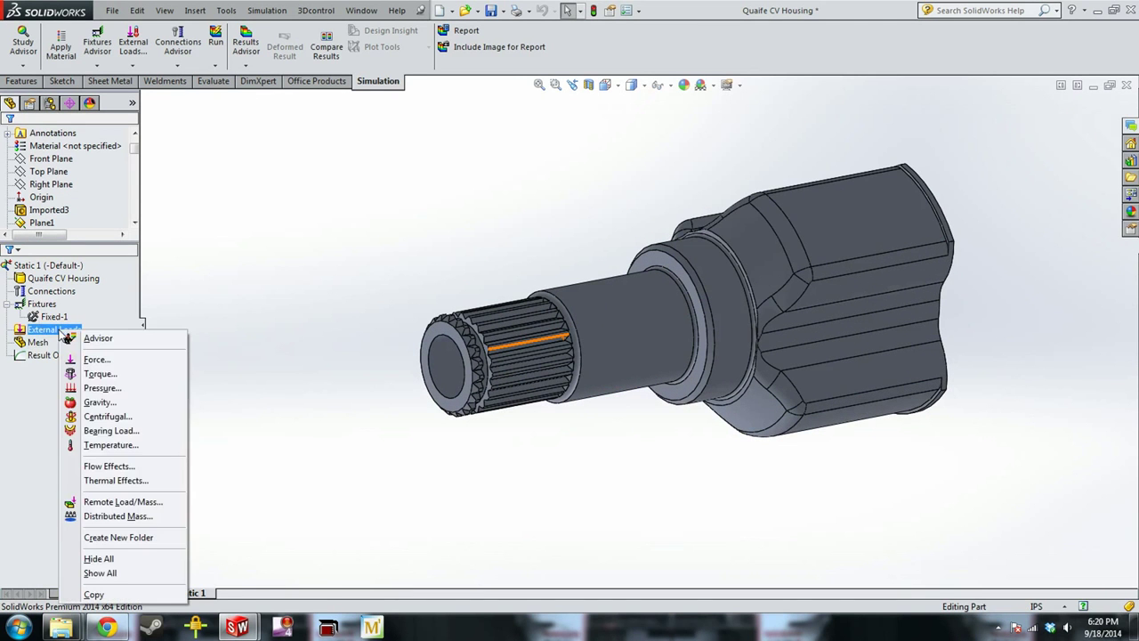
pyautogui.click(122, 376)
pyautogui.moveTo(445, 276); pyautogui.dragTo(498, 302, button='middle')
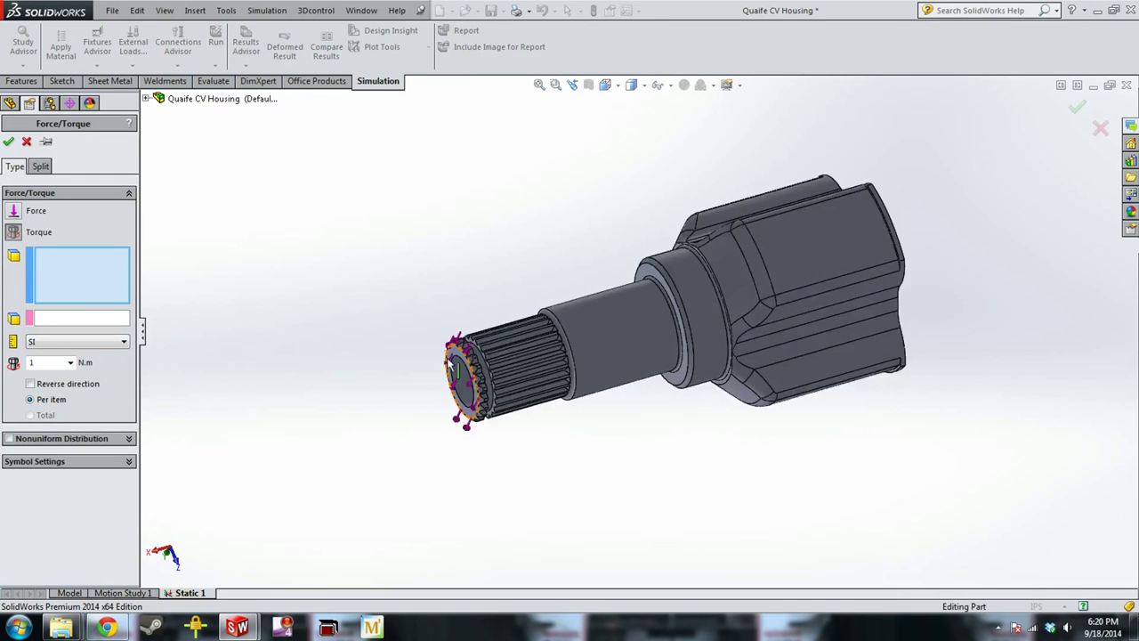
pyautogui.scroll(-5, 552, 378)
pyautogui.click(560, 372)
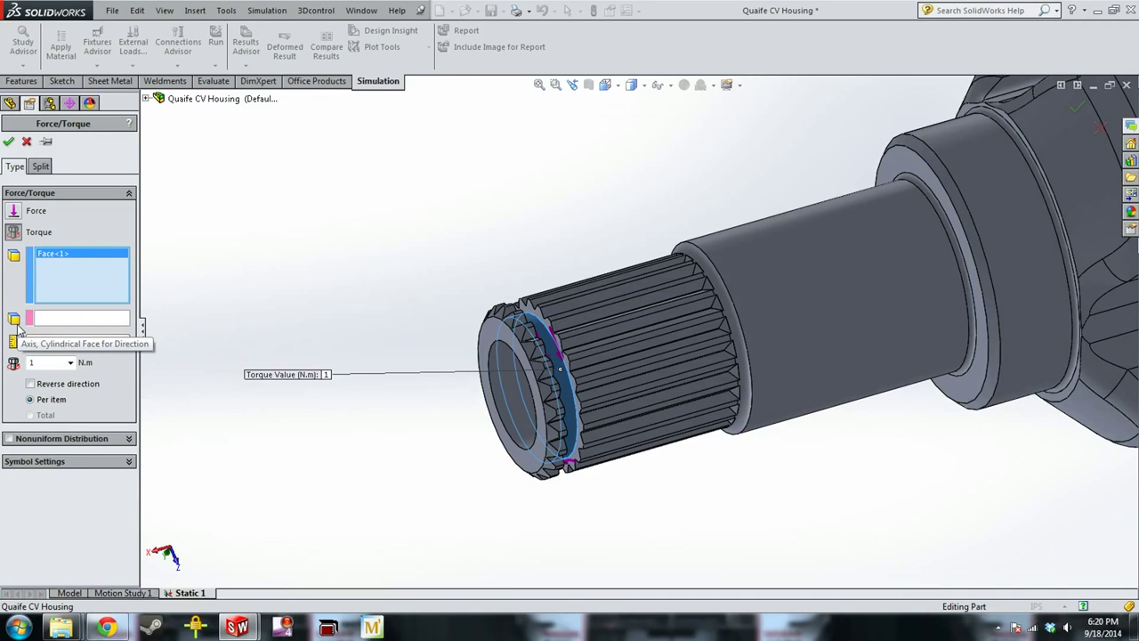
# Use the shaft's cylindrical bore face as the torque direction reference and set the torque to 1000 lbf.in in English (IPS) units
pyautogui.click(94, 322)
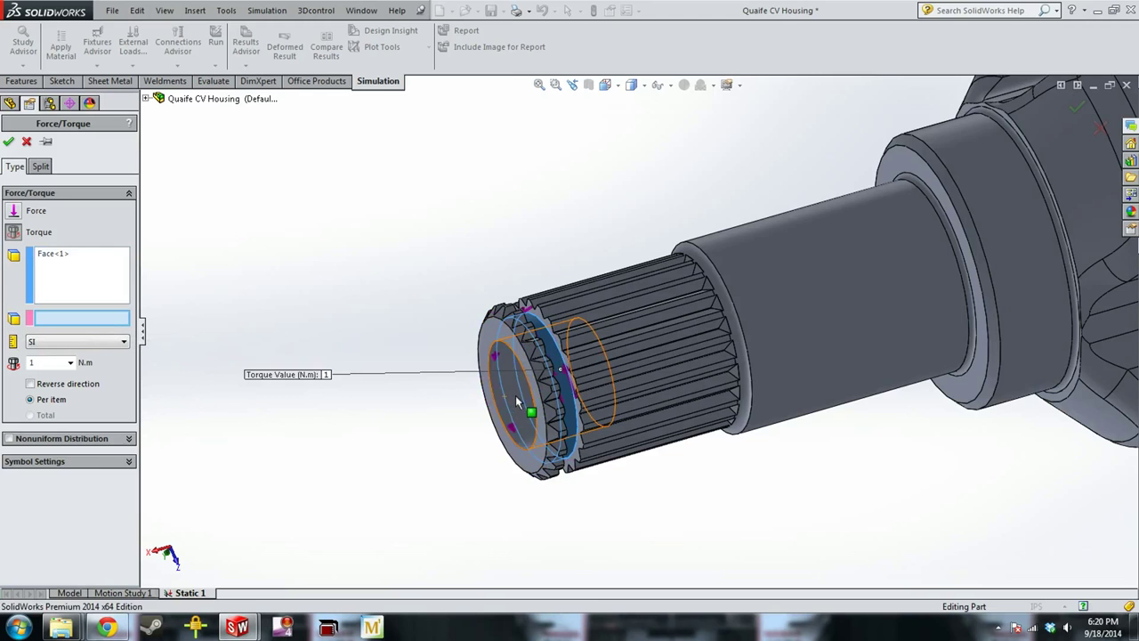
pyautogui.click(518, 403)
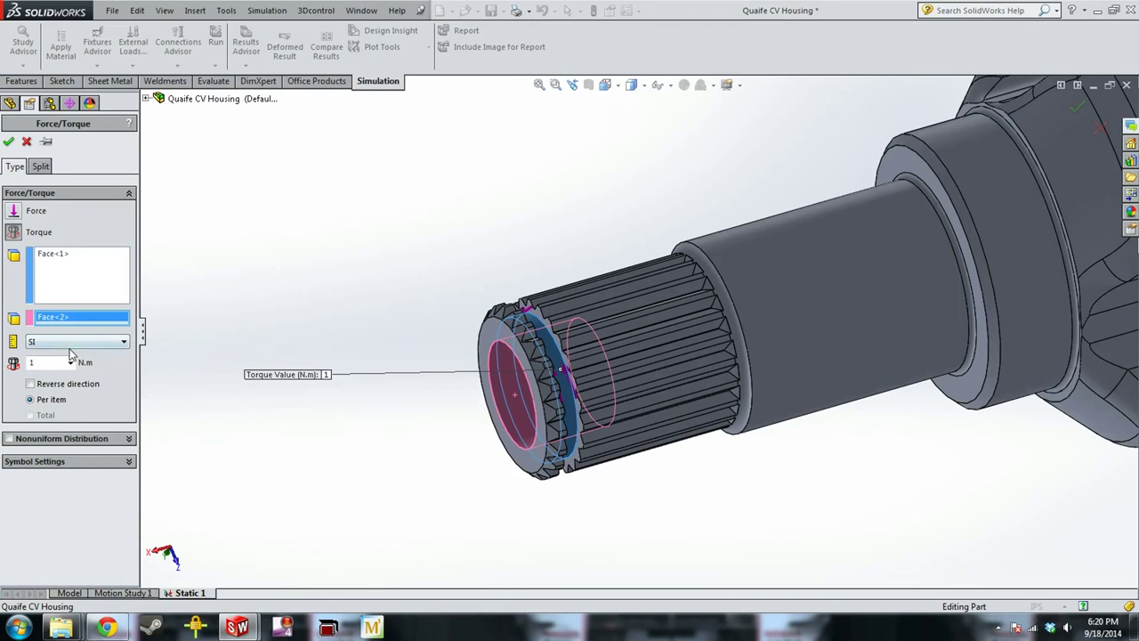
pyautogui.click(73, 342)
pyautogui.click(53, 367)
pyautogui.doubleClick(60, 362)
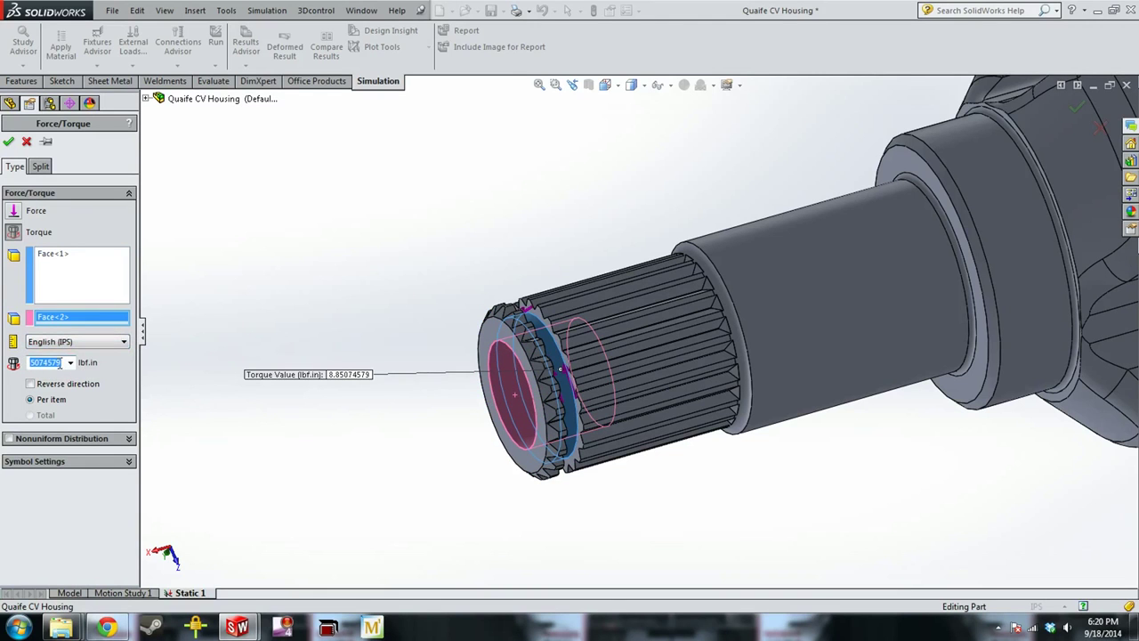
pyautogui.write('1000')
pyautogui.click(8, 144)
# Examine the splined shaft end, including the spline teeth and the applied torque arrows
pyautogui.scroll(3, 704, 320)
pyautogui.scroll(-4, 573, 347)
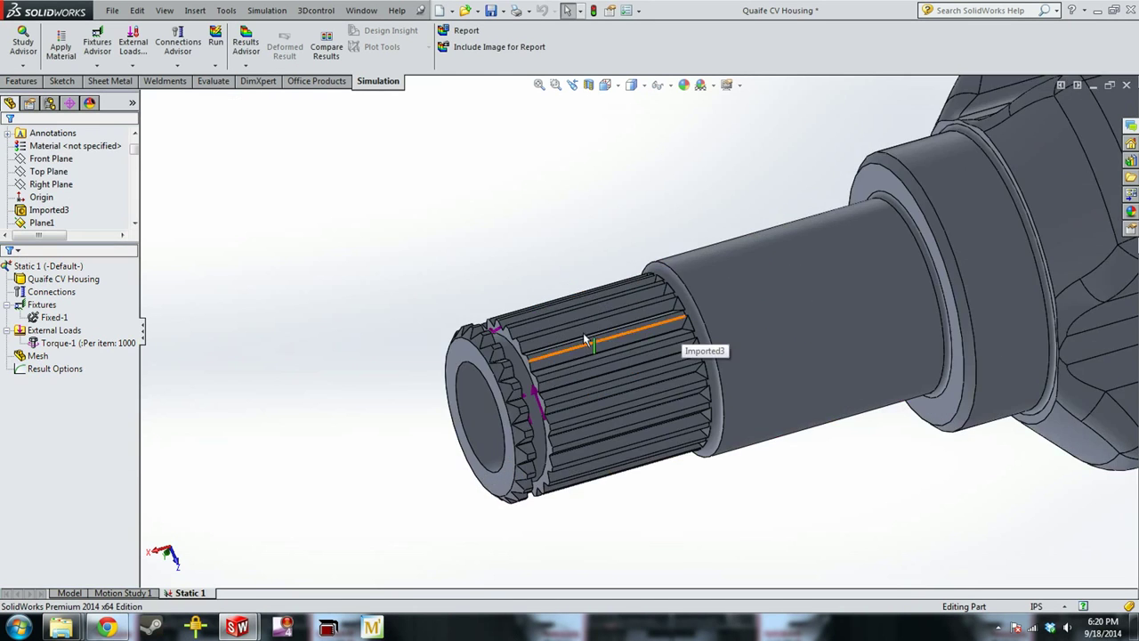
pyautogui.moveTo(536, 355)
pyautogui.mouseDown(button='middle')
pyautogui.moveTo(462, 368)
pyautogui.moveTo(552, 341)
pyautogui.mouseUp(button='middle')
pyautogui.scroll(-3, 552, 339)
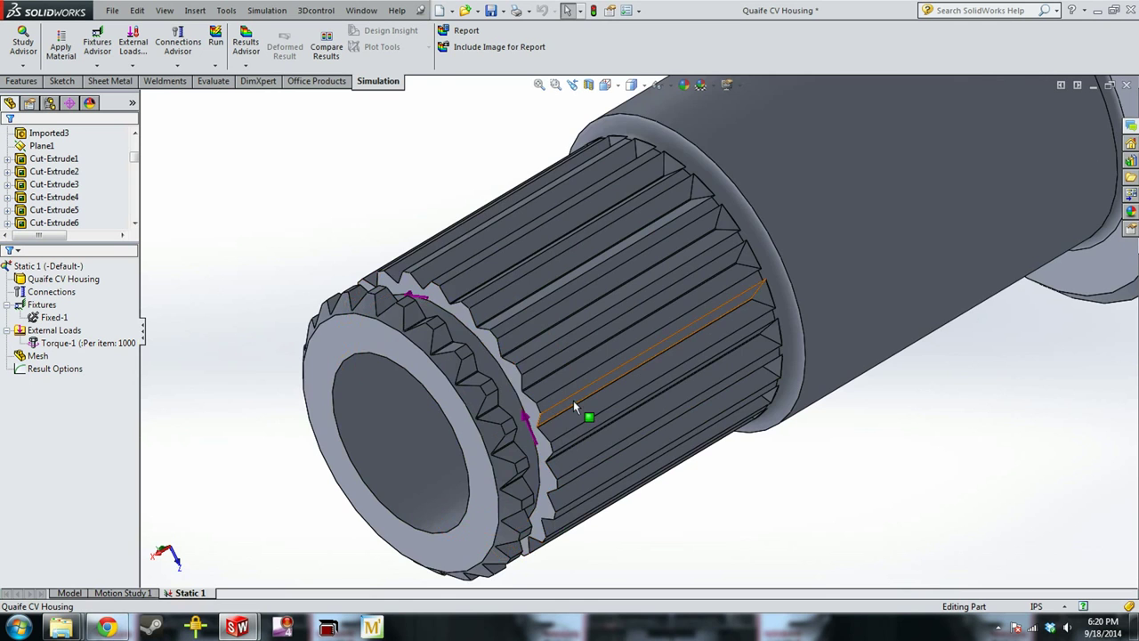
pyautogui.scroll(1, 573, 400)
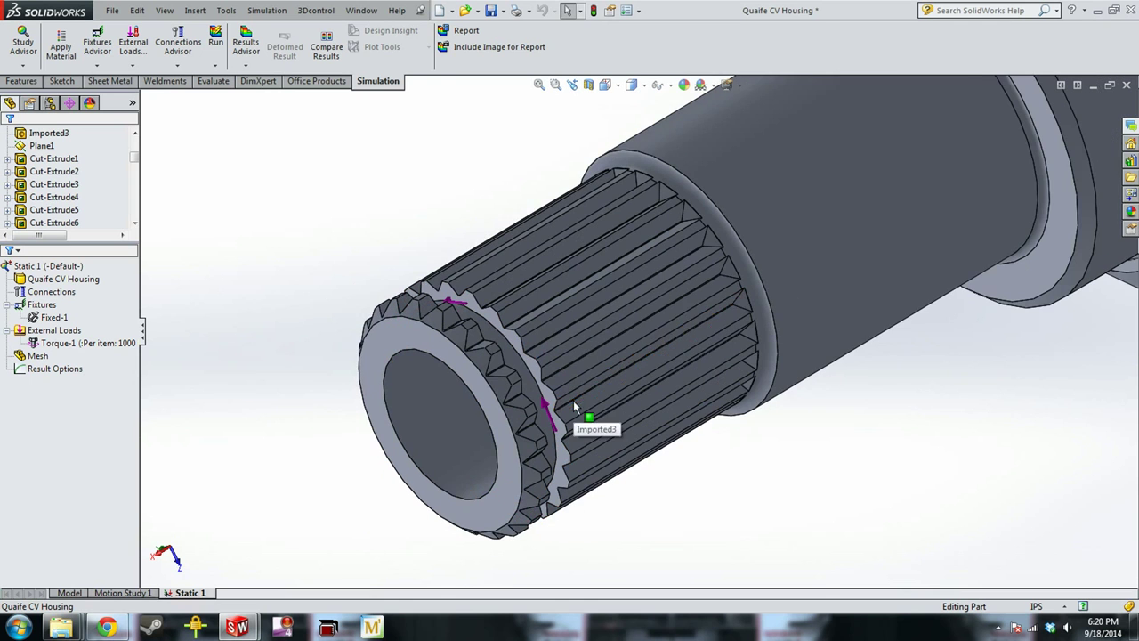
pyautogui.rightClick(37, 356)
pyautogui.click(191, 305)
pyautogui.moveTo(910, 186); pyautogui.dragTo(540, 309, button='middle')
pyautogui.scroll(-5, 540, 309)
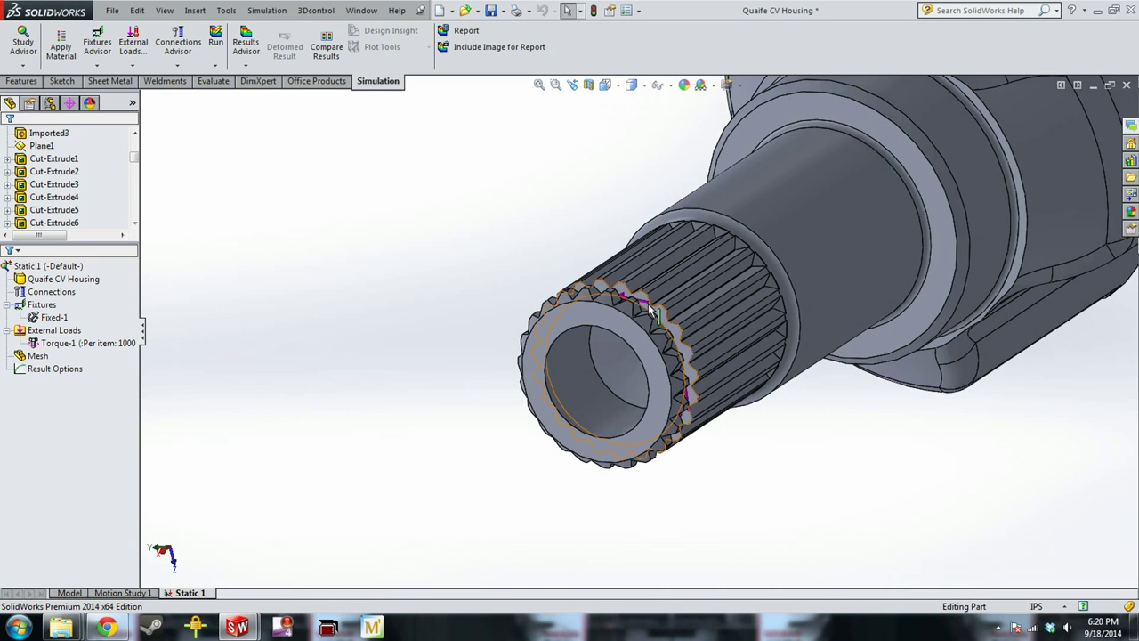
# Mesh the housing with a finer curvature-based mesh, using a 0.21106422 in maximum and 0.04221284 in minimum element size
pyautogui.rightClick(40, 358)
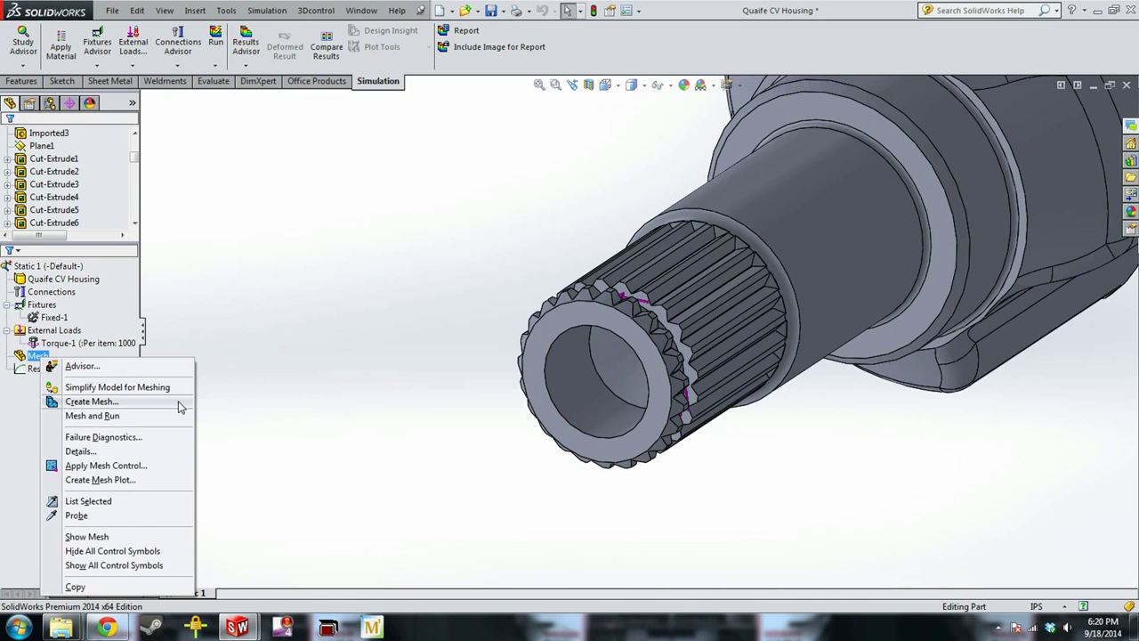
pyautogui.click(180, 403)
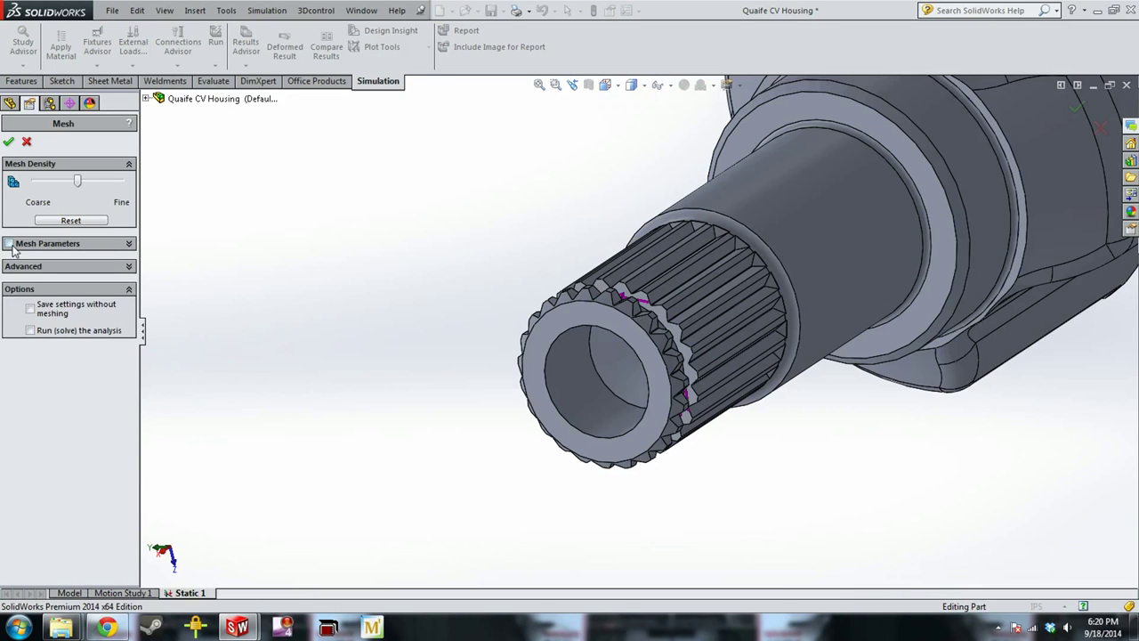
pyautogui.click(9, 244)
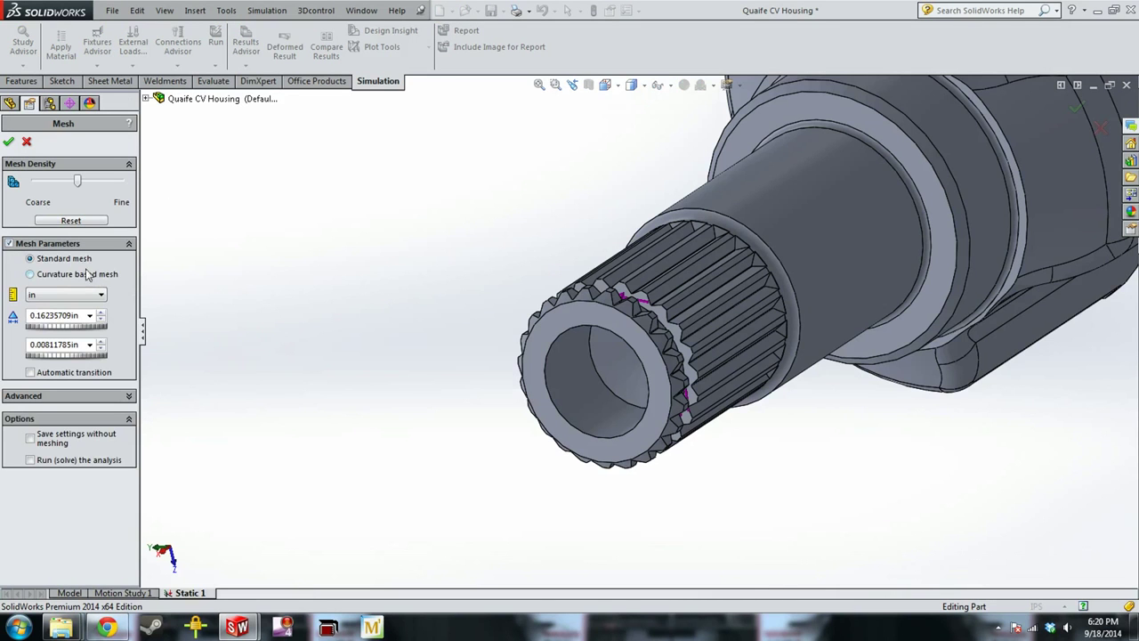
pyautogui.click(32, 274)
pyautogui.moveTo(85, 194); pyautogui.dragTo(103, 192)
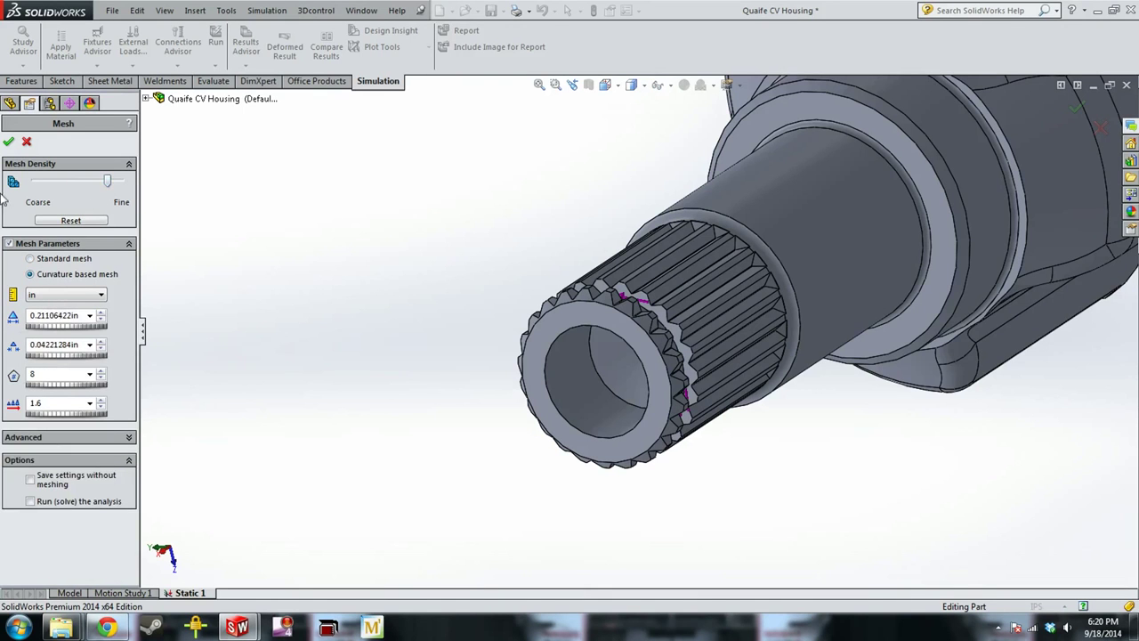
pyautogui.click(9, 142)
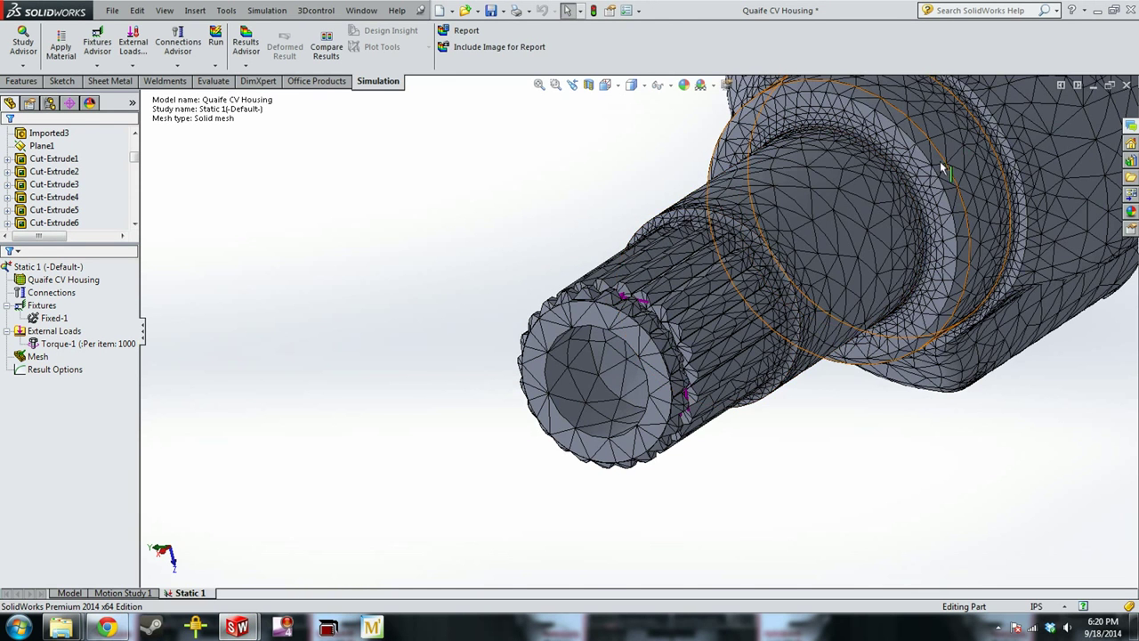
# Examine how the curvature-based mesh refines around the shaft's shoulder fillets compared with the plain cylindrical surfaces
pyautogui.scroll(2, 597, 241)
pyautogui.scroll(2, 598, 247)
pyautogui.moveTo(598, 247); pyautogui.dragTo(719, 283, button='middle')
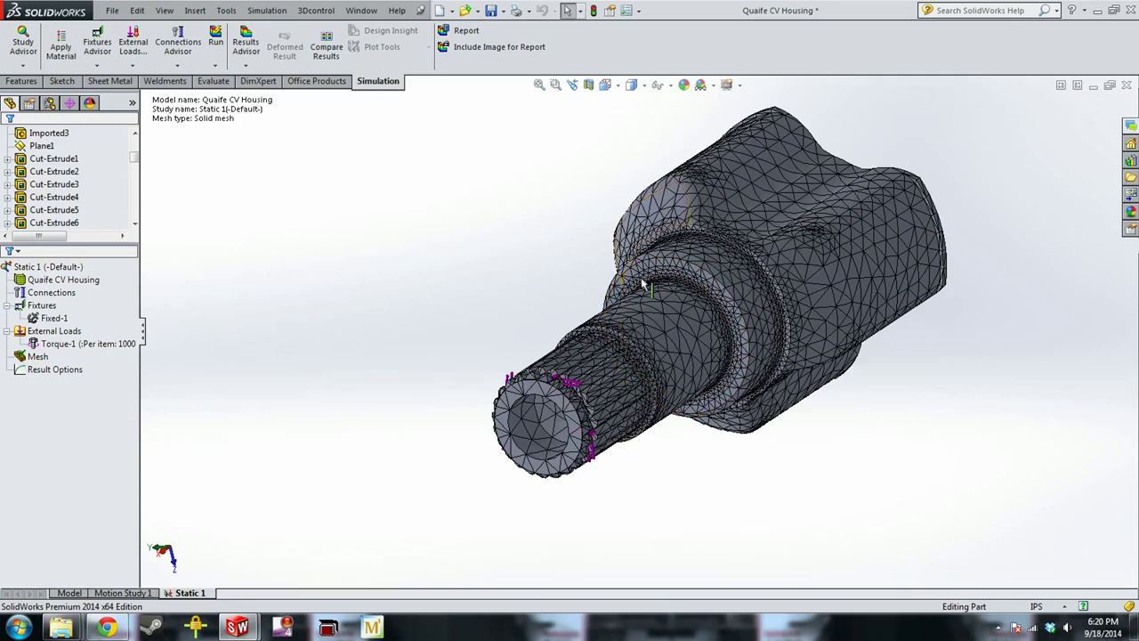
pyautogui.scroll(-6, 615, 238)
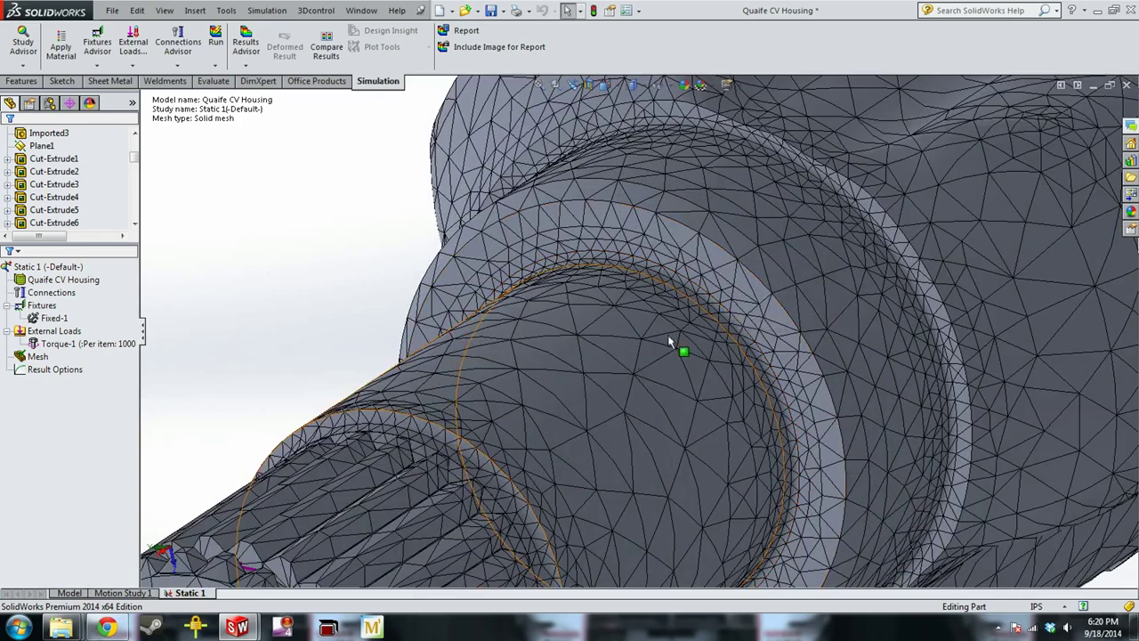
pyautogui.scroll(2, 685, 347)
pyautogui.scroll(-2, 754, 330)
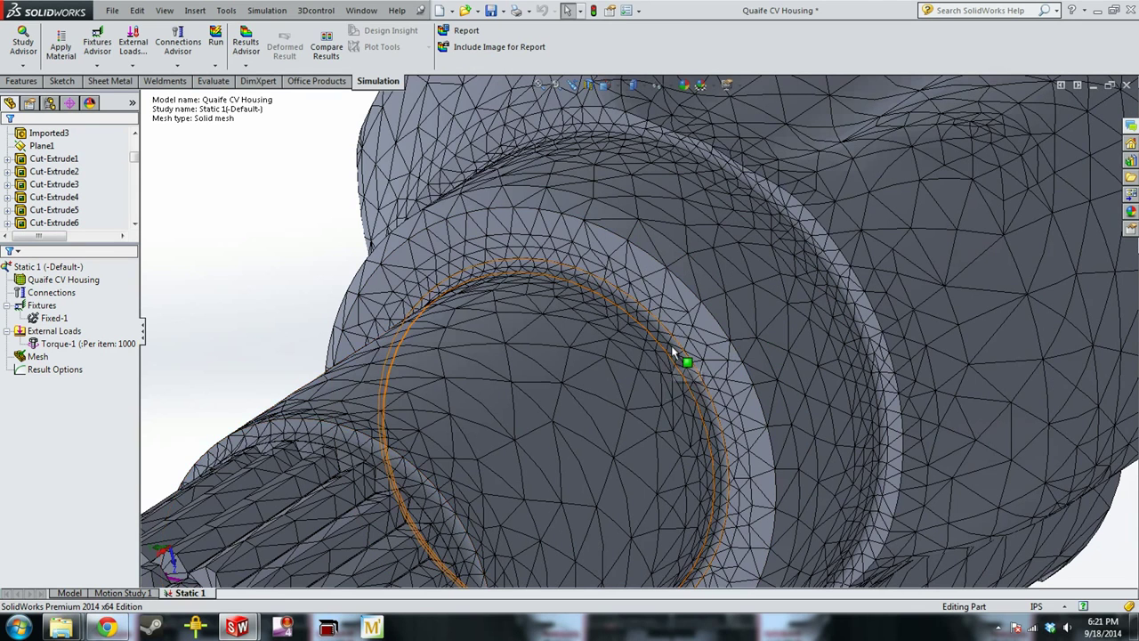
pyautogui.scroll(-2, 671, 345)
pyautogui.scroll(5, 569, 374)
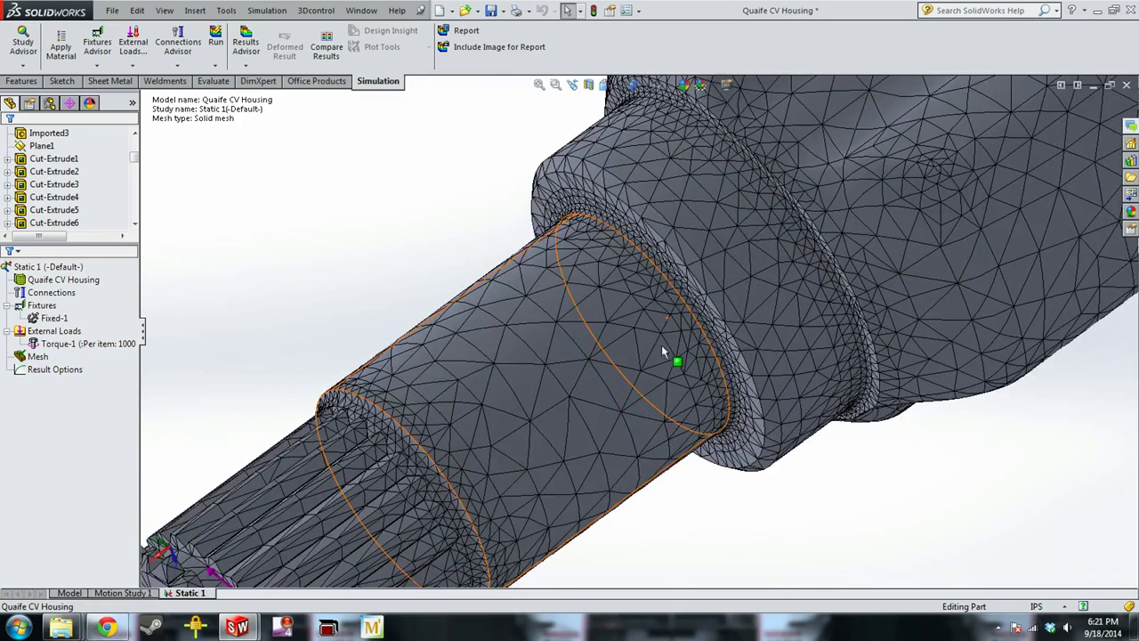
pyautogui.scroll(1, 631, 346)
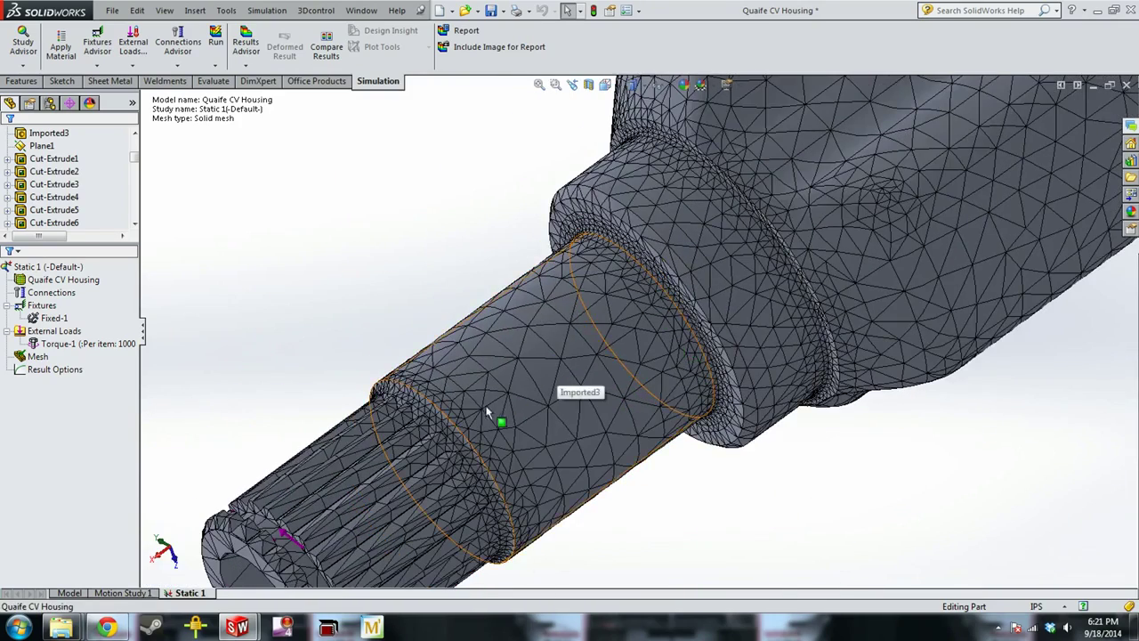
pyautogui.scroll(-2, 690, 330)
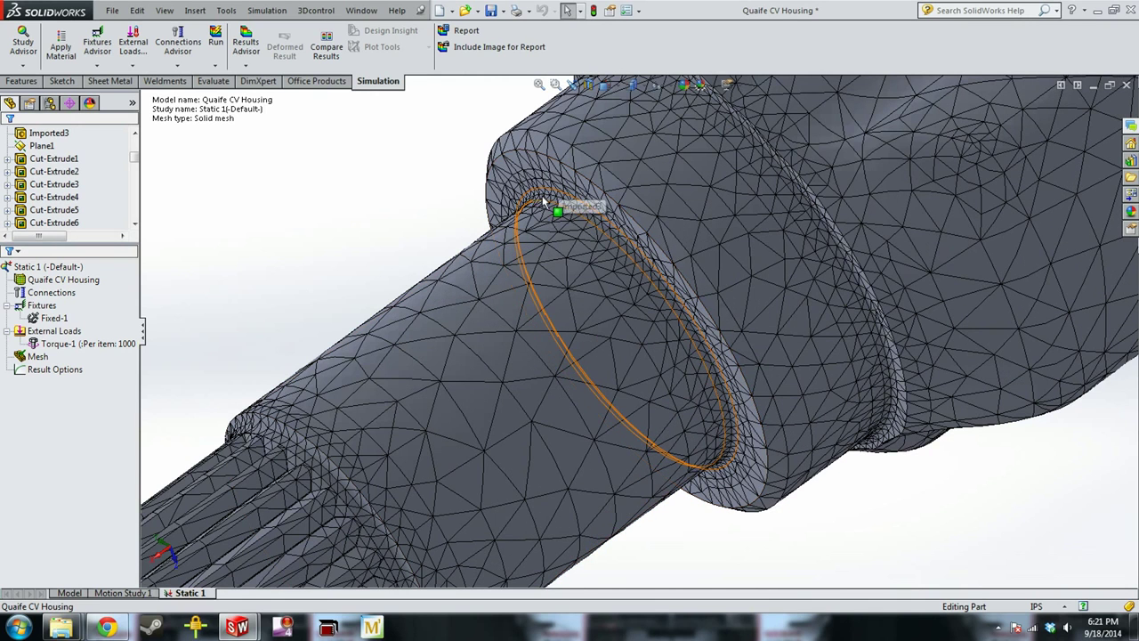
# Remesh the housing with a standard mesh at a 0.14612138 in element size and inspect its elements around the shaft and shoulder
pyautogui.click(53, 330)
pyautogui.rightClick(53, 330)
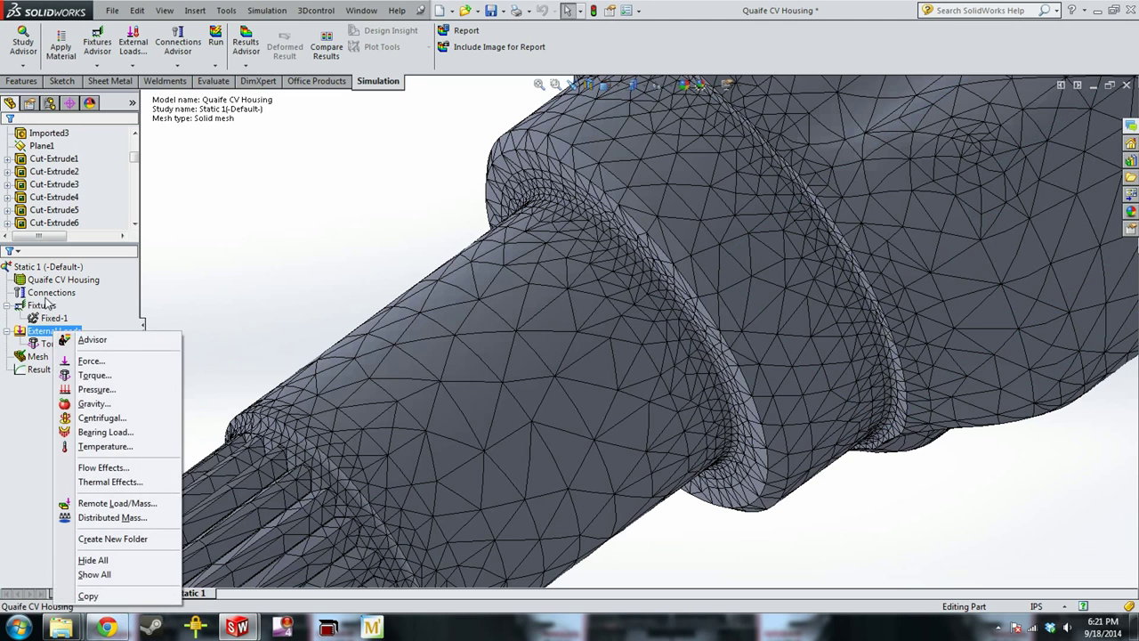
pyautogui.rightClick(37, 356)
pyautogui.click(98, 401)
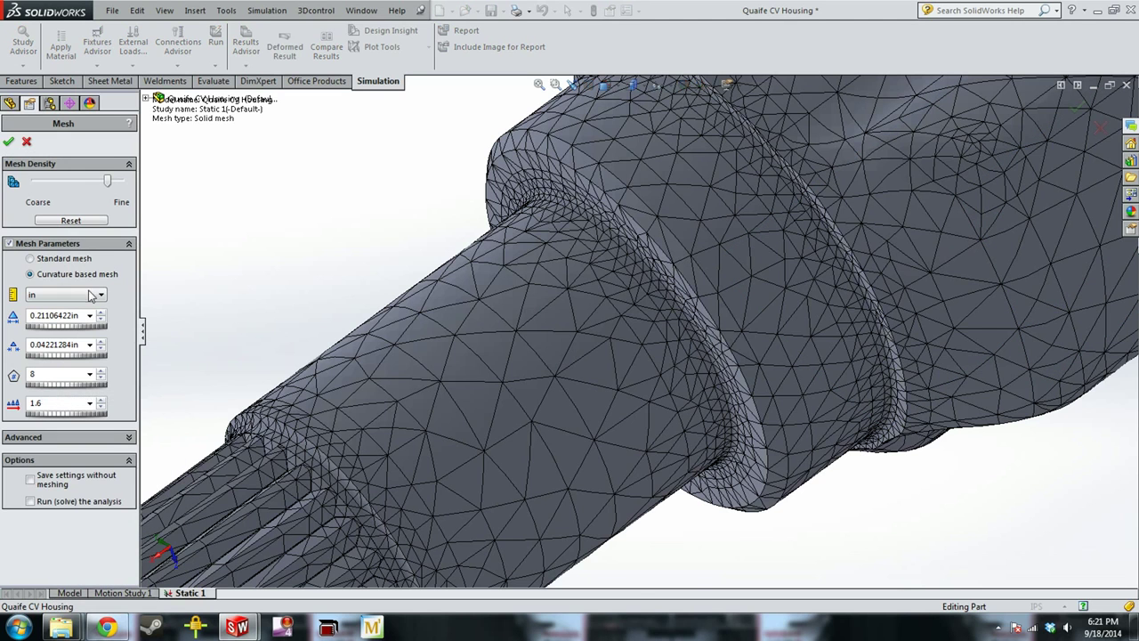
pyautogui.click(45, 260)
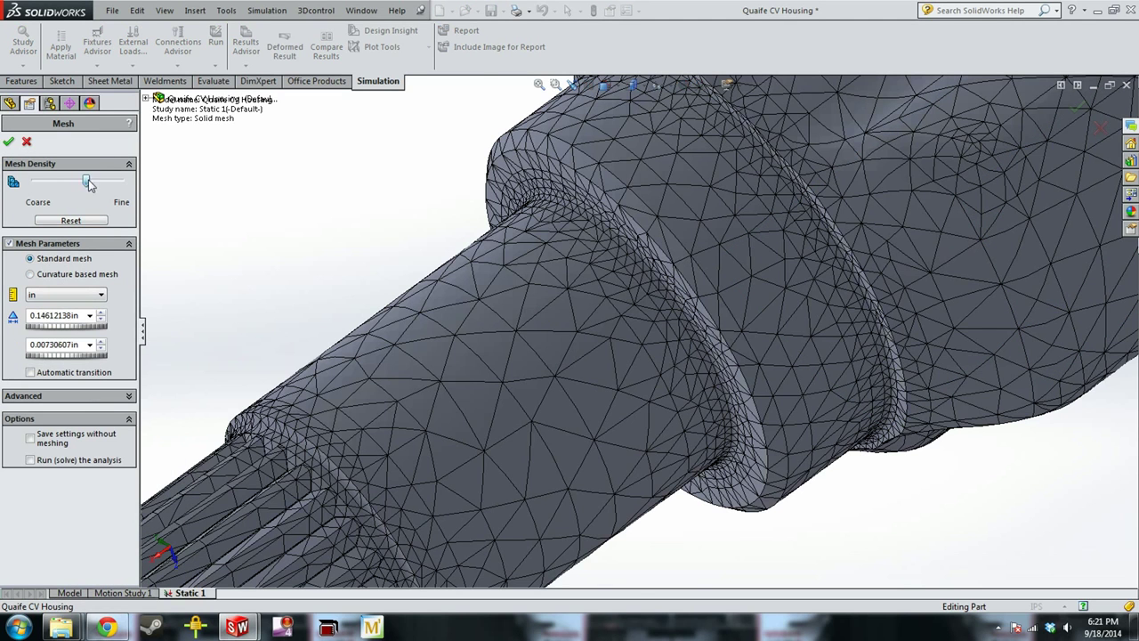
pyautogui.click(10, 143)
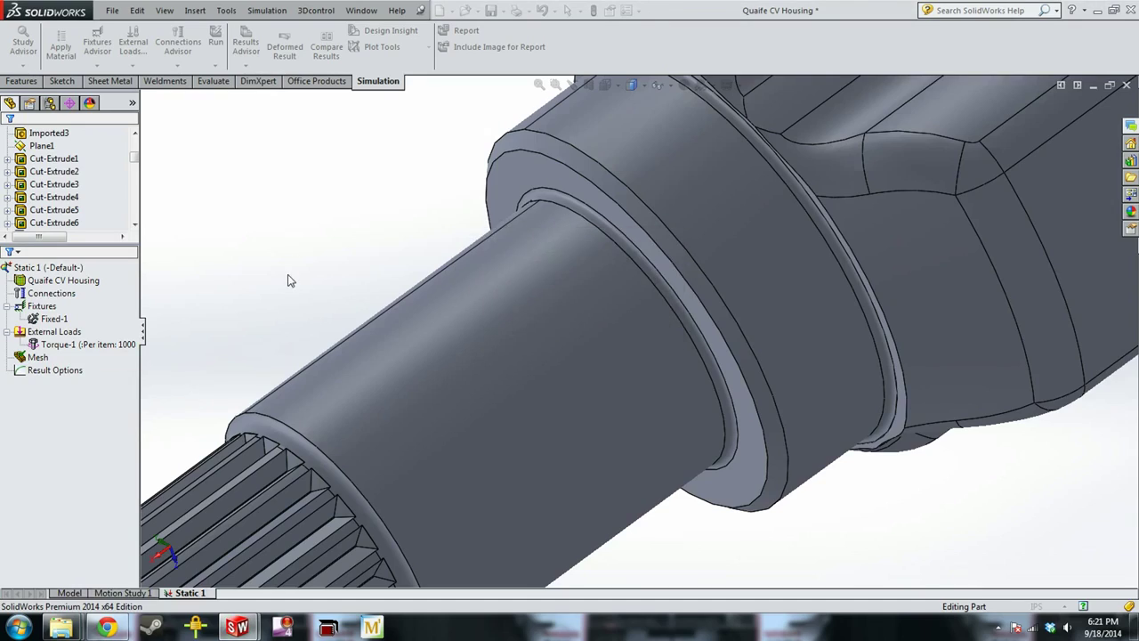
pyautogui.moveTo(681, 282); pyautogui.dragTo(708, 306, button='middle')
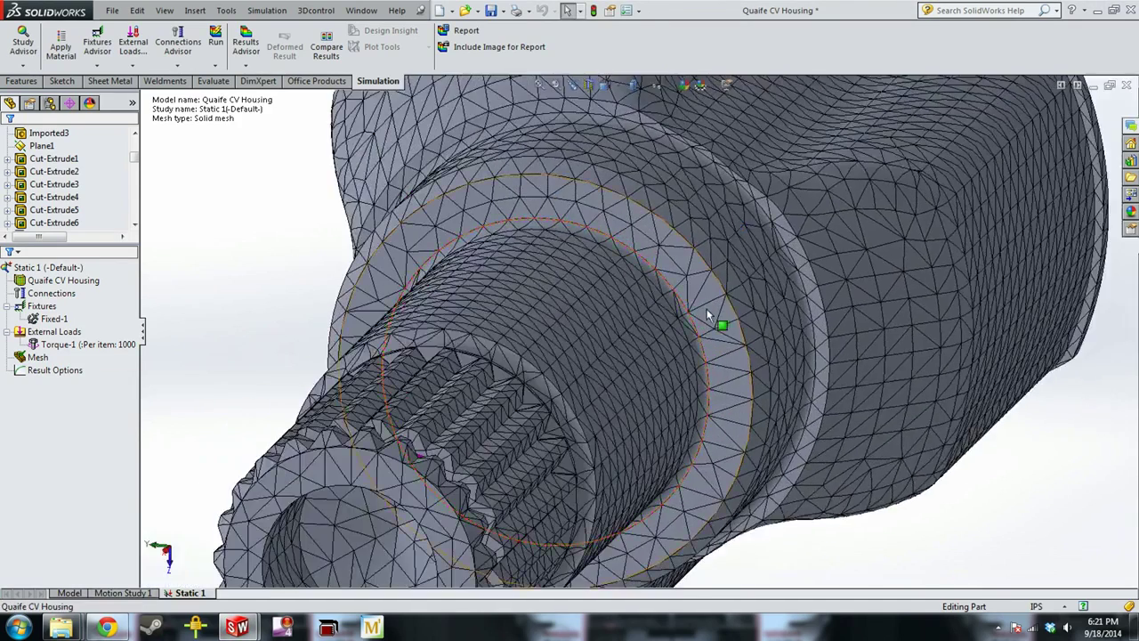
pyautogui.scroll(-3, 671, 319)
pyautogui.scroll(3, 405, 369)
pyautogui.moveTo(557, 322); pyautogui.dragTo(756, 258, button='middle')
pyautogui.scroll(2, 711, 238)
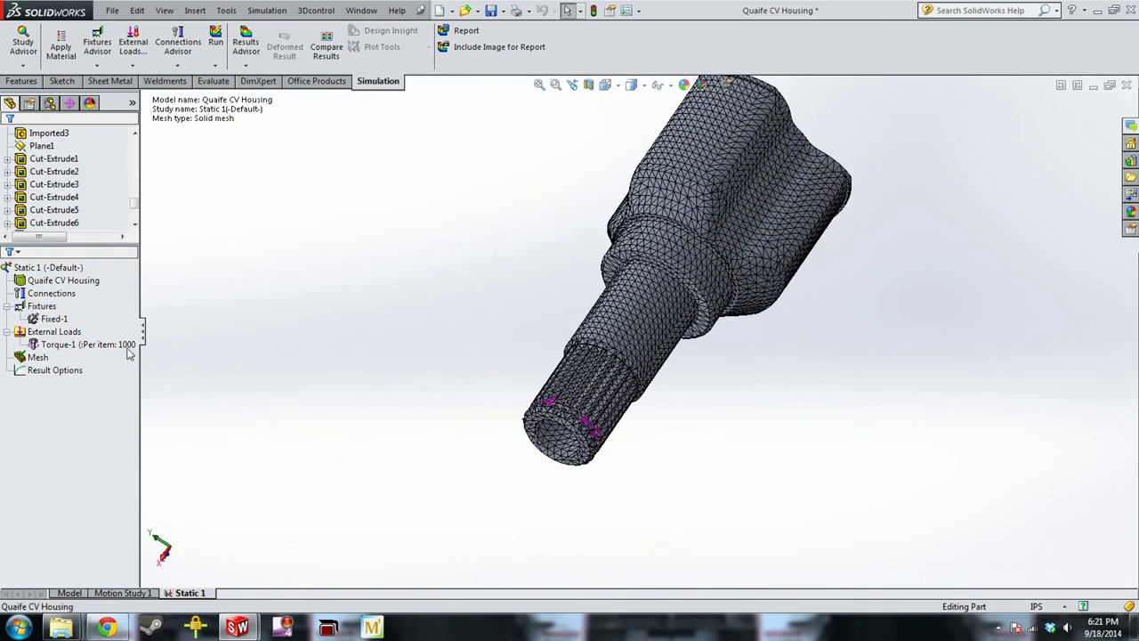
# Apply a mesh control near the finest density to the fillet face where the plain shaft meets the shoulder
pyautogui.moveTo(98, 349)
pyautogui.rightClick(41, 357)
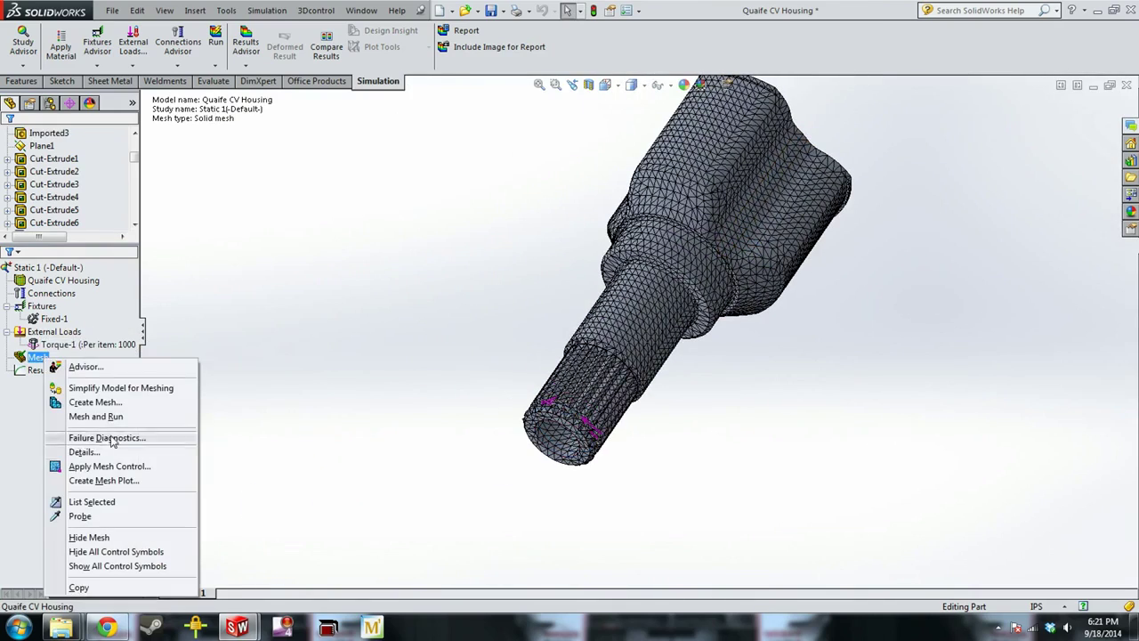
pyautogui.click(132, 468)
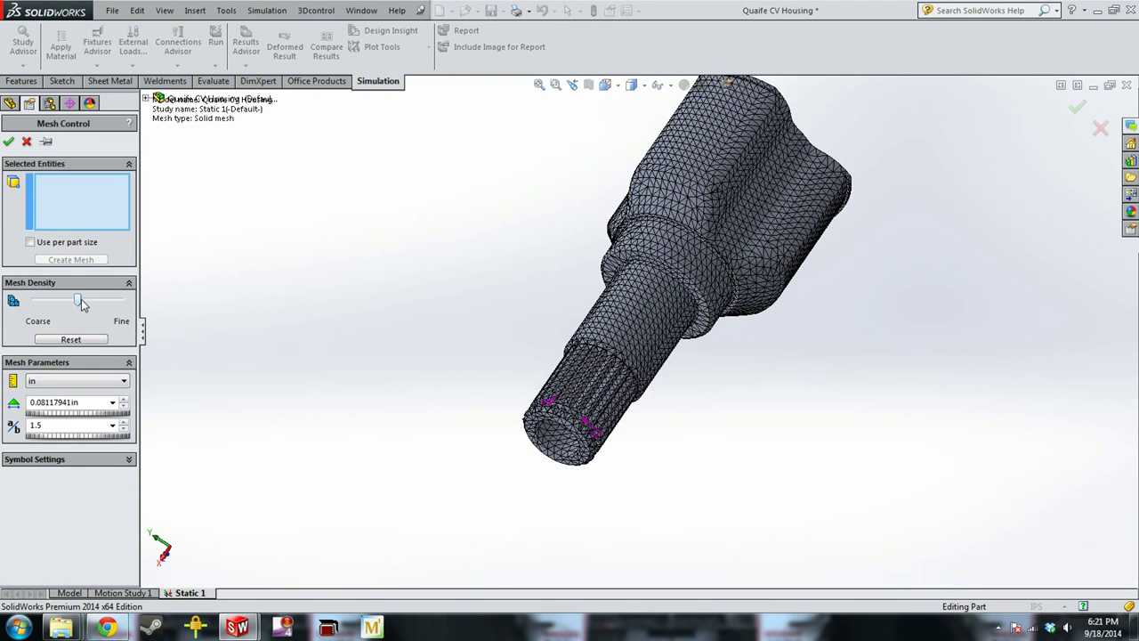
pyautogui.moveTo(80, 303); pyautogui.dragTo(108, 302)
pyautogui.scroll(-5, 694, 280)
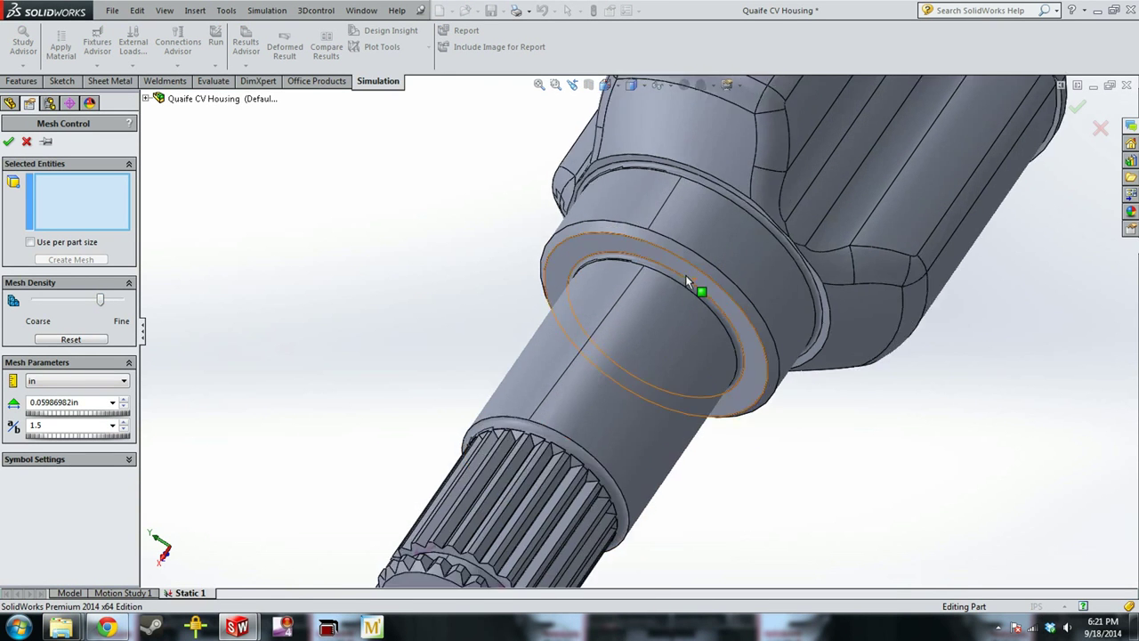
pyautogui.scroll(-2, 674, 283)
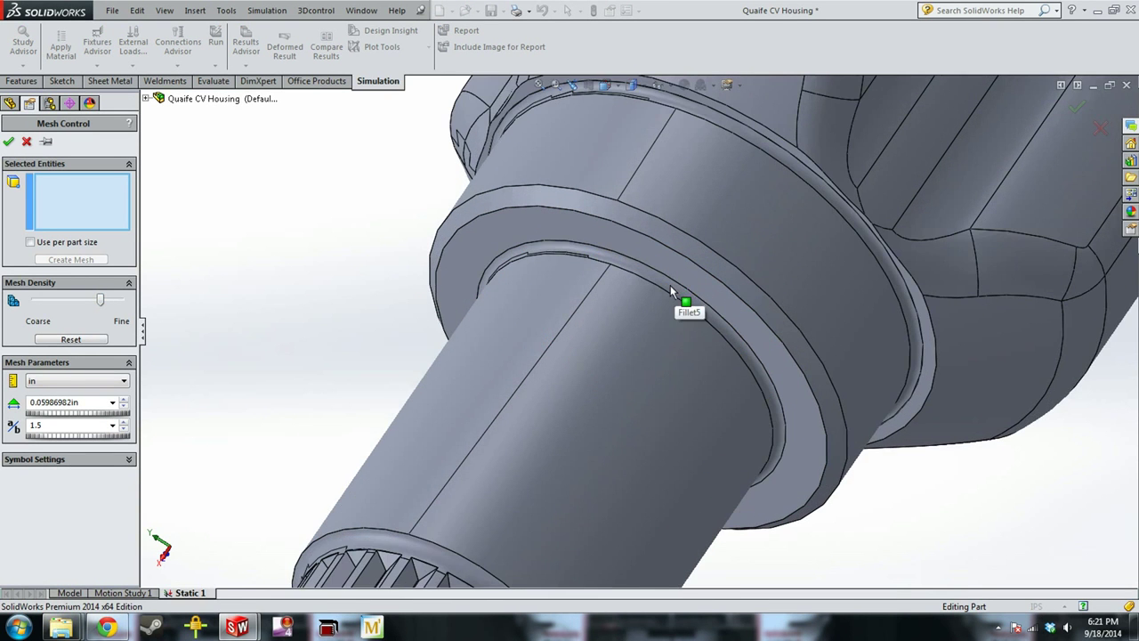
pyautogui.click(670, 285)
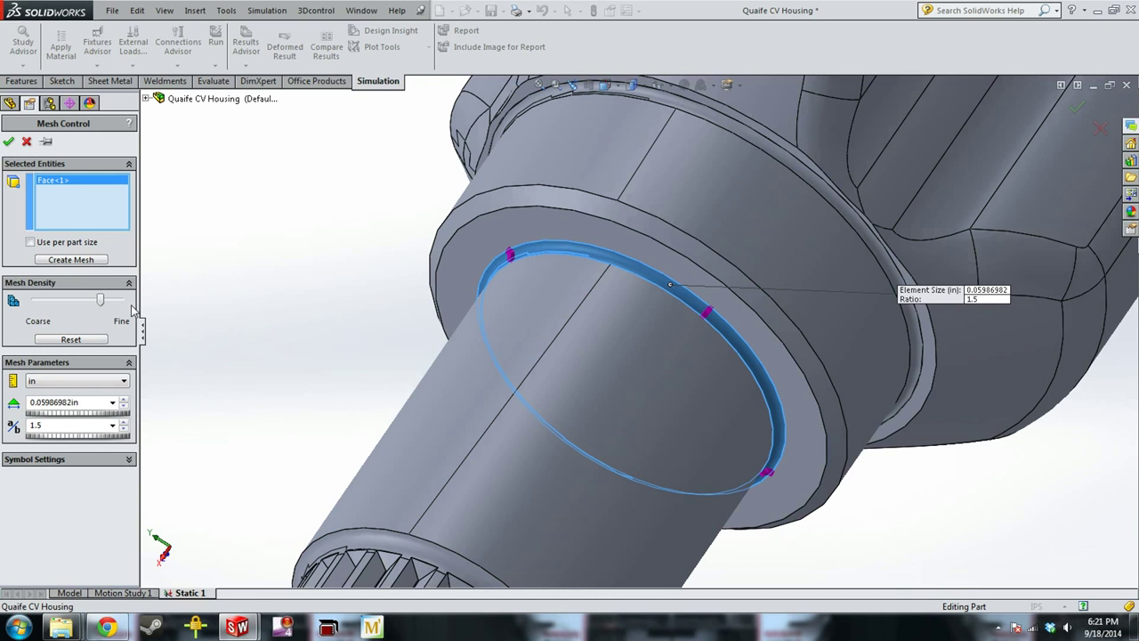
pyautogui.moveTo(101, 303)
pyautogui.mouseDown()
pyautogui.moveTo(91, 304)
pyautogui.moveTo(116, 309)
pyautogui.mouseUp()
pyautogui.click(8, 143)
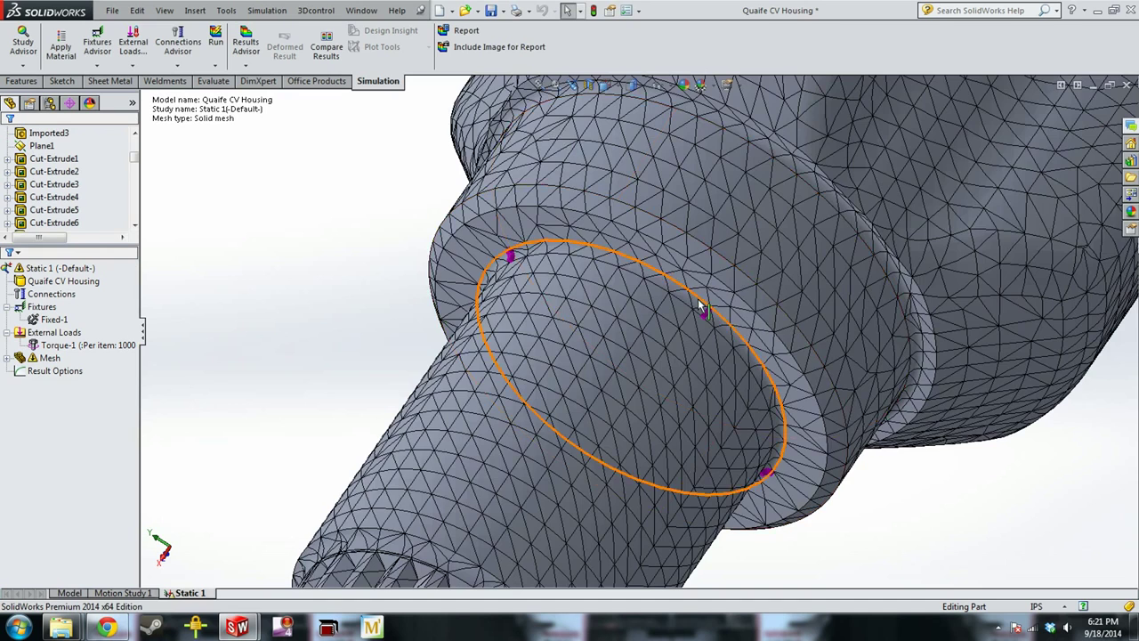
# Regenerate the standard mesh with the fillet mesh control and inspect the refined elements around the shoulder fillet
pyautogui.rightClick(32, 358)
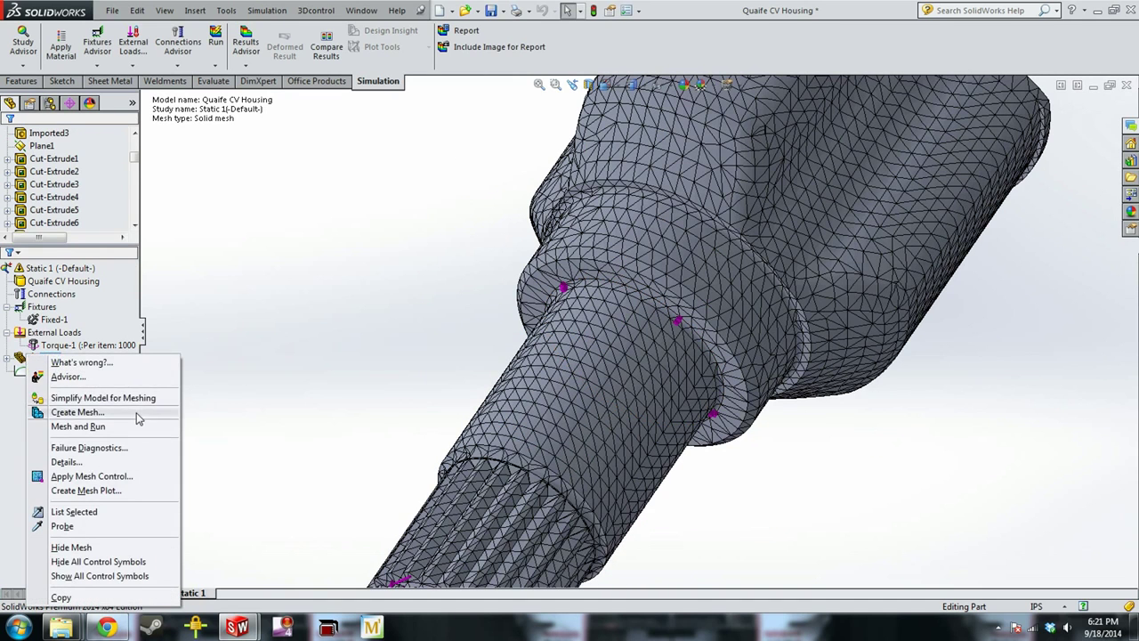
pyautogui.click(77, 412)
pyautogui.click(8, 144)
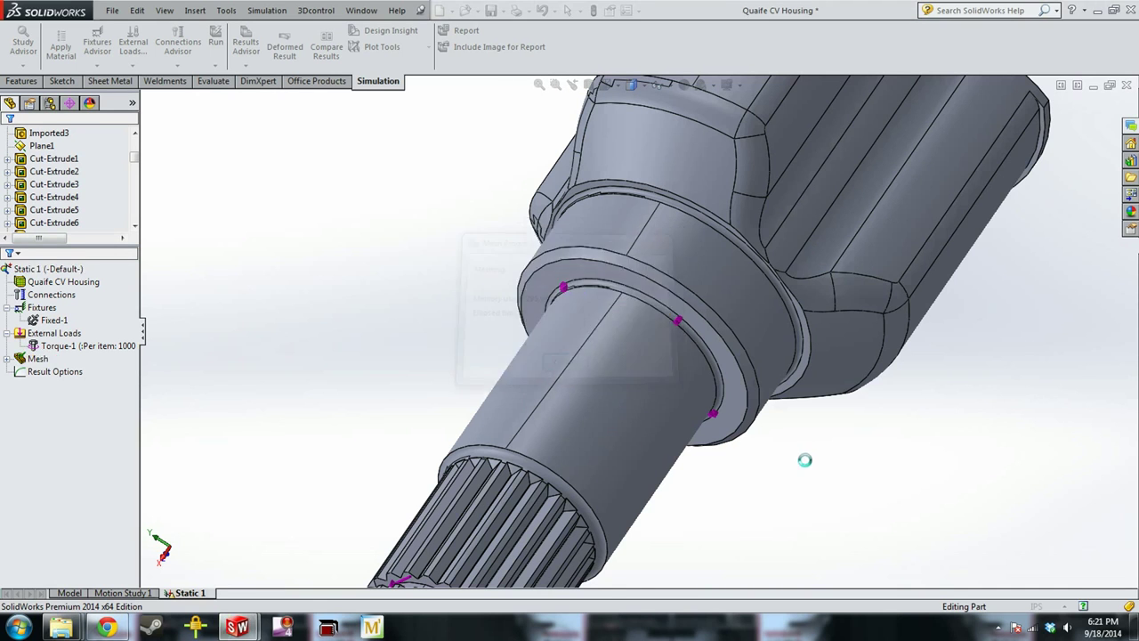
pyautogui.scroll(-5, 807, 466)
pyautogui.moveTo(632, 315); pyautogui.dragTo(670, 297, button='middle')
pyautogui.scroll(-4, 659, 267)
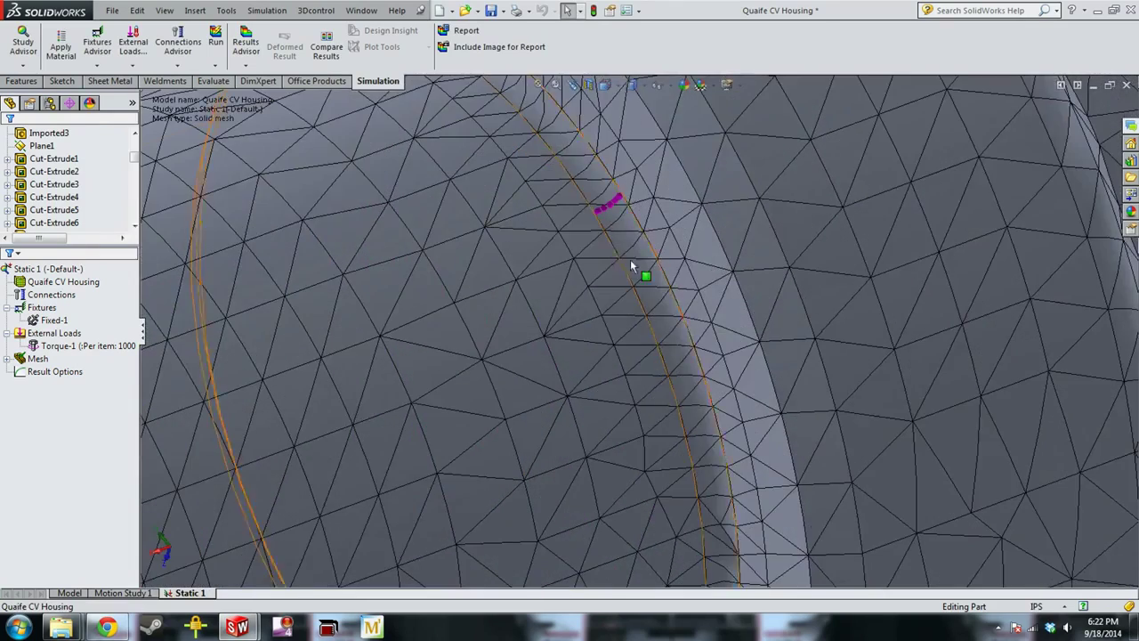
pyautogui.scroll(6, 672, 276)
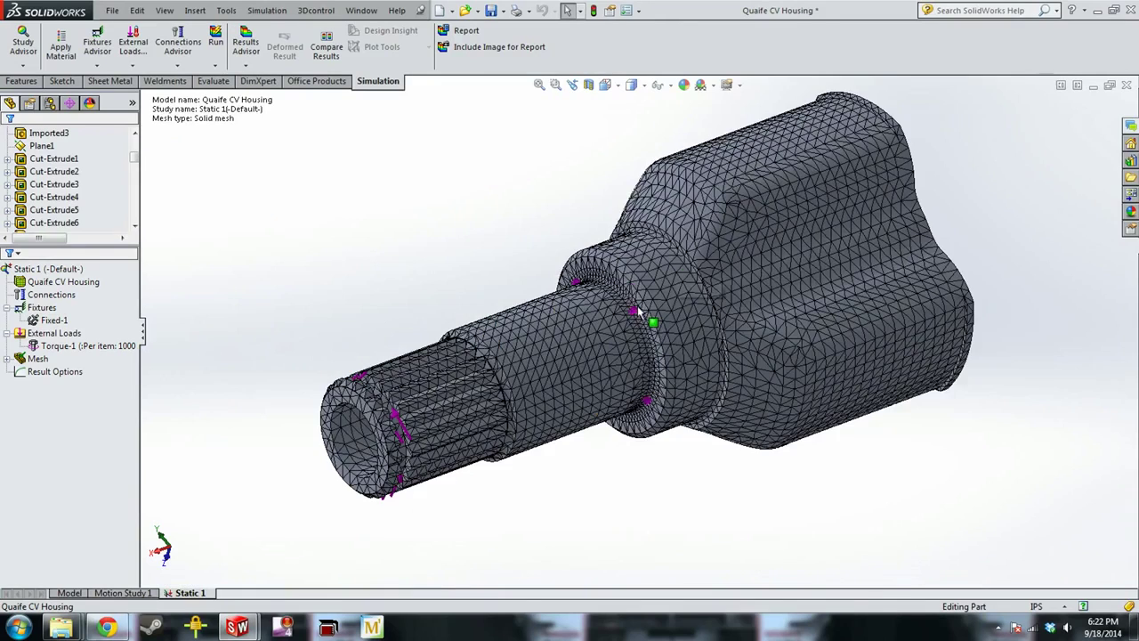
pyautogui.moveTo(650, 331); pyautogui.dragTo(553, 367, button='middle')
# Remesh the housing with a fine curvature-based mesh, using a 0.18265173 in maximum and 0.03653035 in minimum element size
pyautogui.rightClick(41, 359)
pyautogui.click(82, 402)
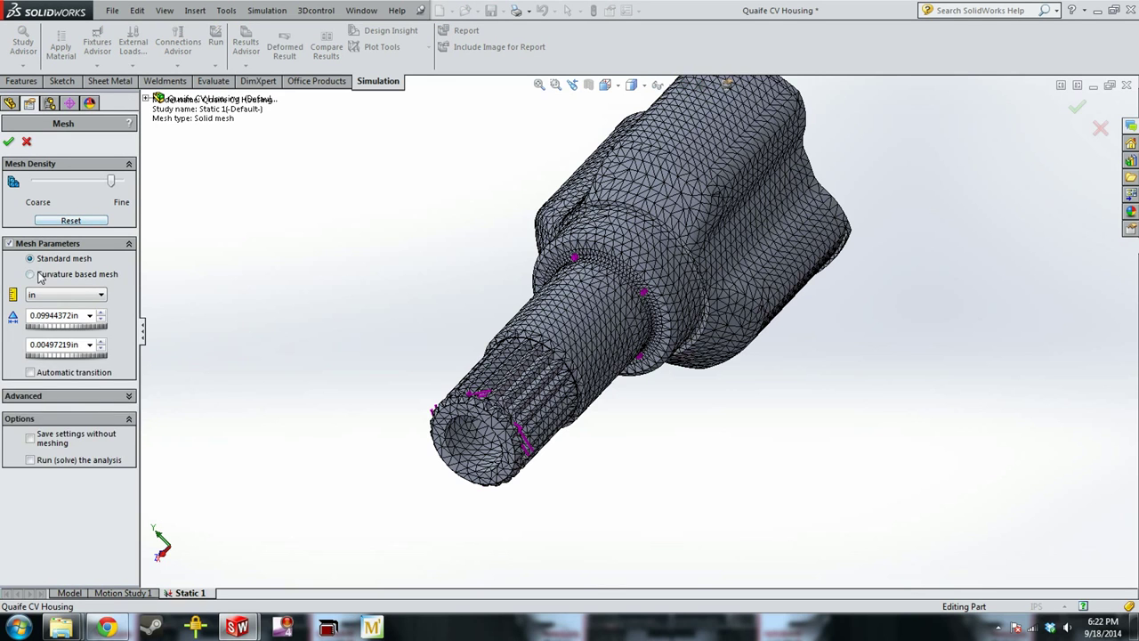
pyautogui.click(39, 277)
pyautogui.moveTo(79, 180); pyautogui.dragTo(110, 183)
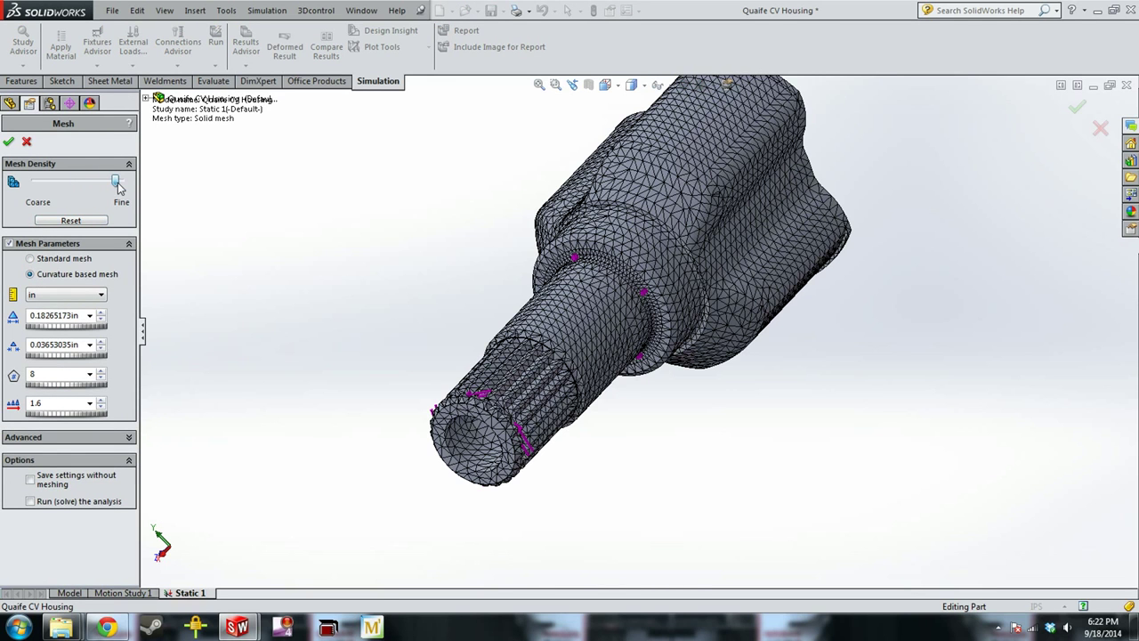
pyautogui.click(8, 144)
pyautogui.click(55, 320)
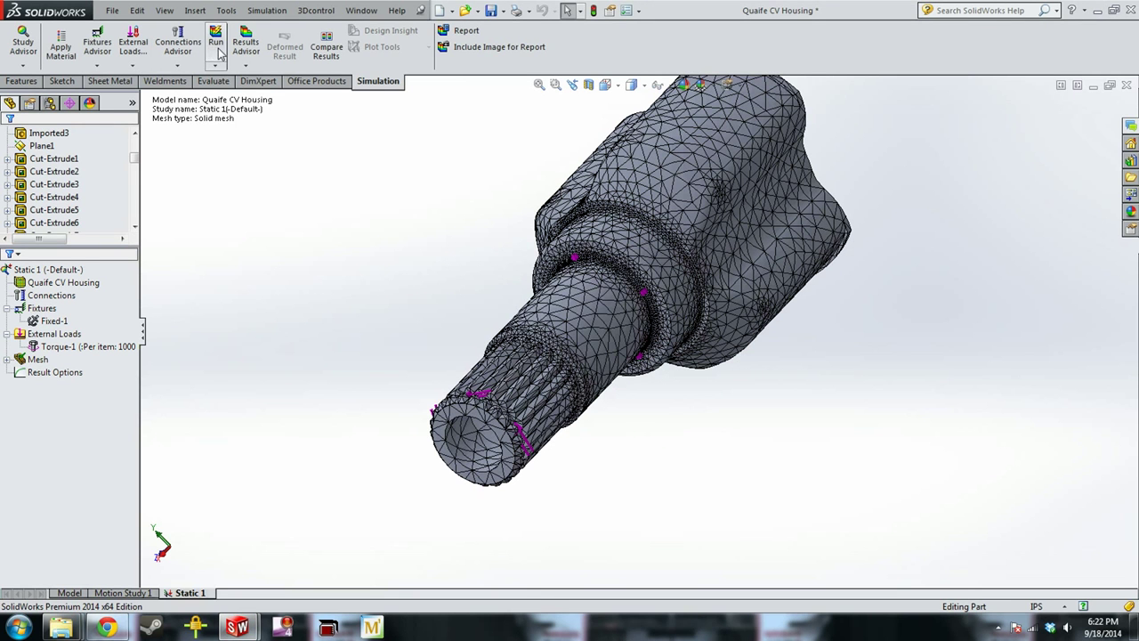
# Try to run the study, and assign AISI 1020 steel to the Quaife CV Housing
pyautogui.click(218, 49)
pyautogui.click(610, 344)
pyautogui.click(62, 282)
pyautogui.click(303, 122)
pyautogui.rightClick(74, 283)
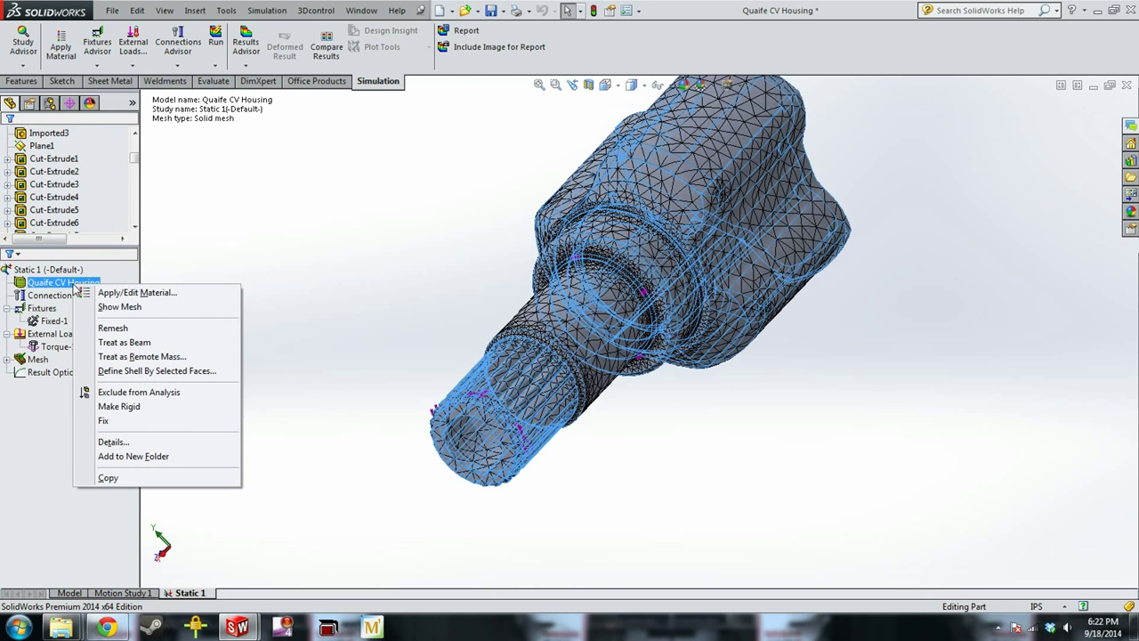
pyautogui.click(125, 292)
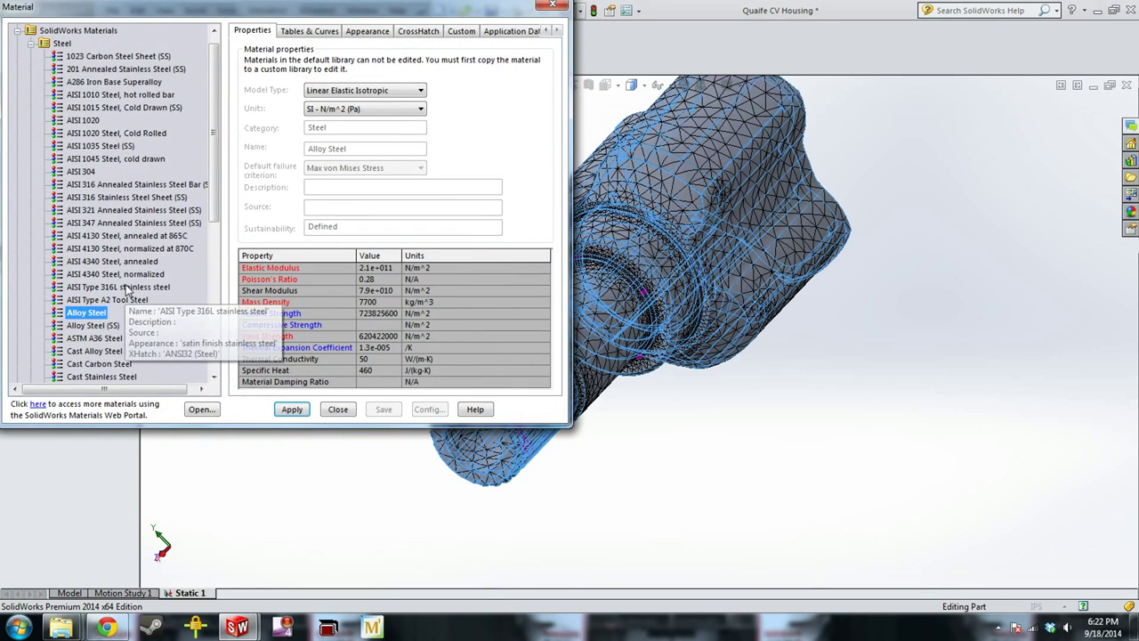
pyautogui.click(100, 121)
pyautogui.click(293, 409)
pyautogui.click(338, 409)
# Run the static study and turn the housing to view its splined shaft
pyautogui.click(215, 43)
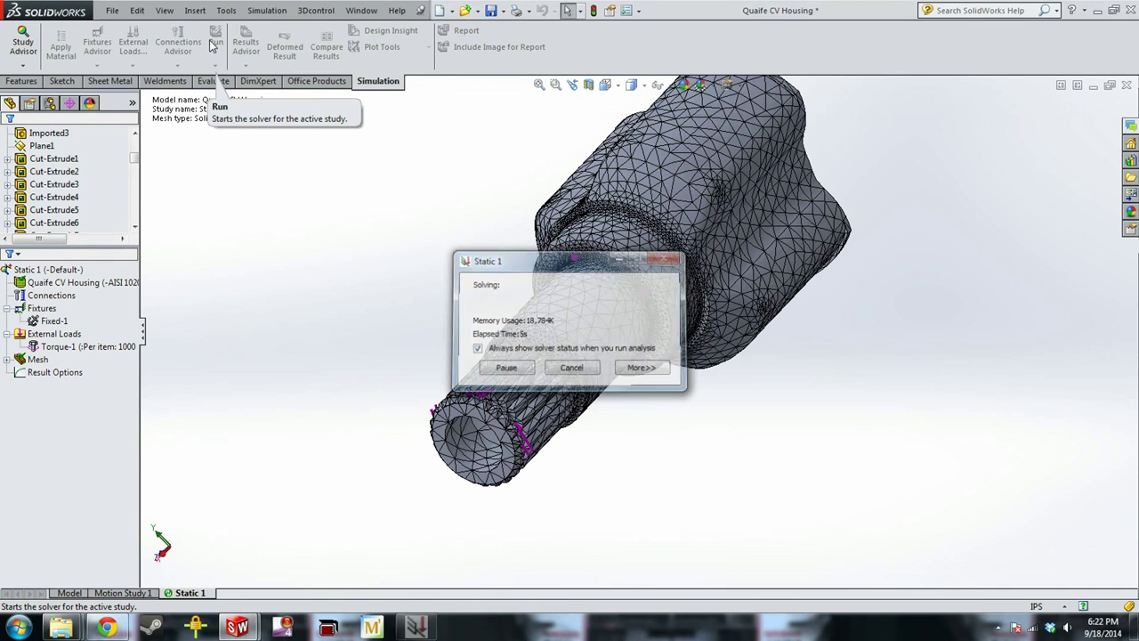
pyautogui.moveTo(539, 186); pyautogui.dragTo(728, 361, button='middle')
pyautogui.scroll(-5, 747, 418)
# Show the resultant displacement plot and examine the twist of the splined shaft from several angles
pyautogui.doubleClick(89, 410)
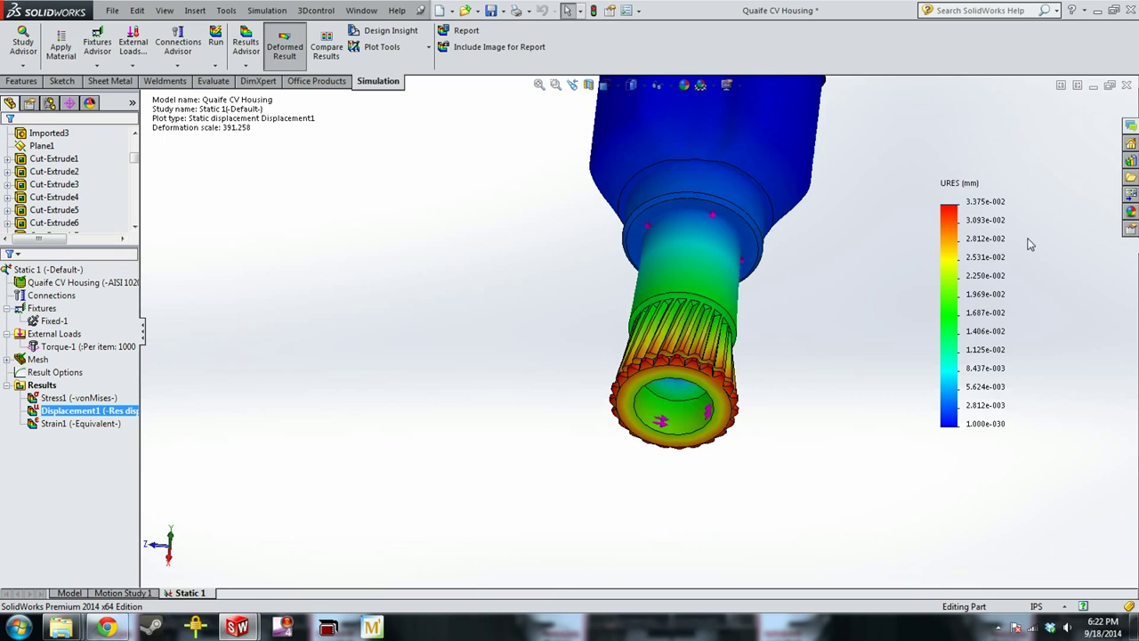
pyautogui.scroll(-5, 765, 365)
pyautogui.moveTo(572, 378); pyautogui.dragTo(566, 402, button='middle')
pyautogui.scroll(5, 566, 402)
pyautogui.moveTo(674, 364); pyautogui.dragTo(473, 408, button='middle')
pyautogui.scroll(-5, 474, 407)
pyautogui.scroll(5, 473, 408)
# Show the von Mises stress plot and compare the stresses across the whole housing with the yield strength
pyautogui.click(98, 401)
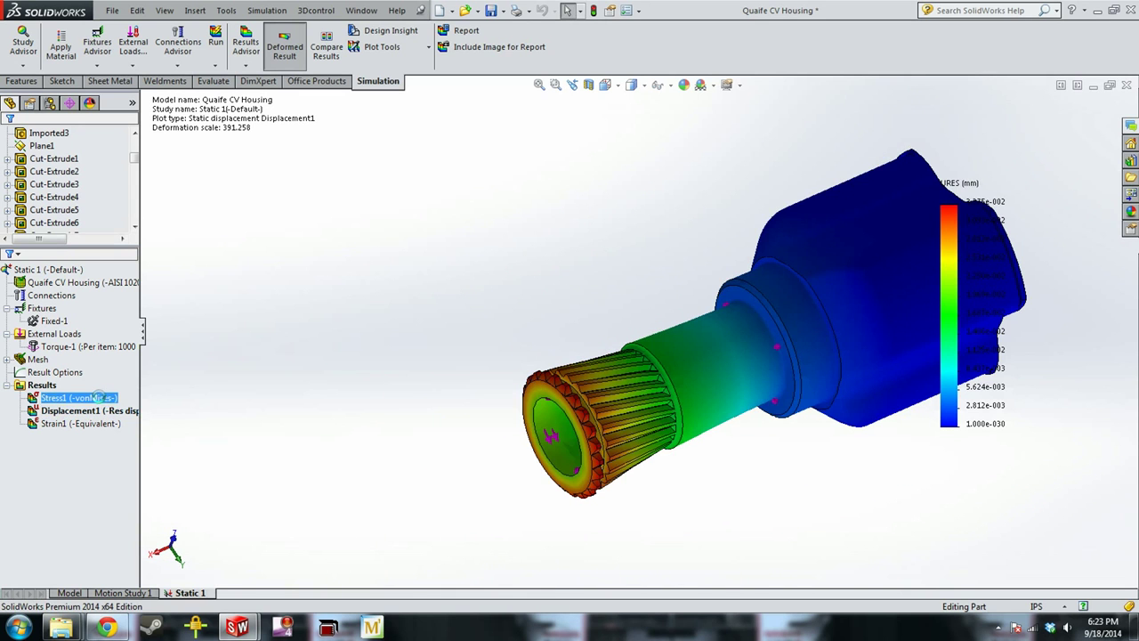
pyautogui.scroll(3, 660, 315)
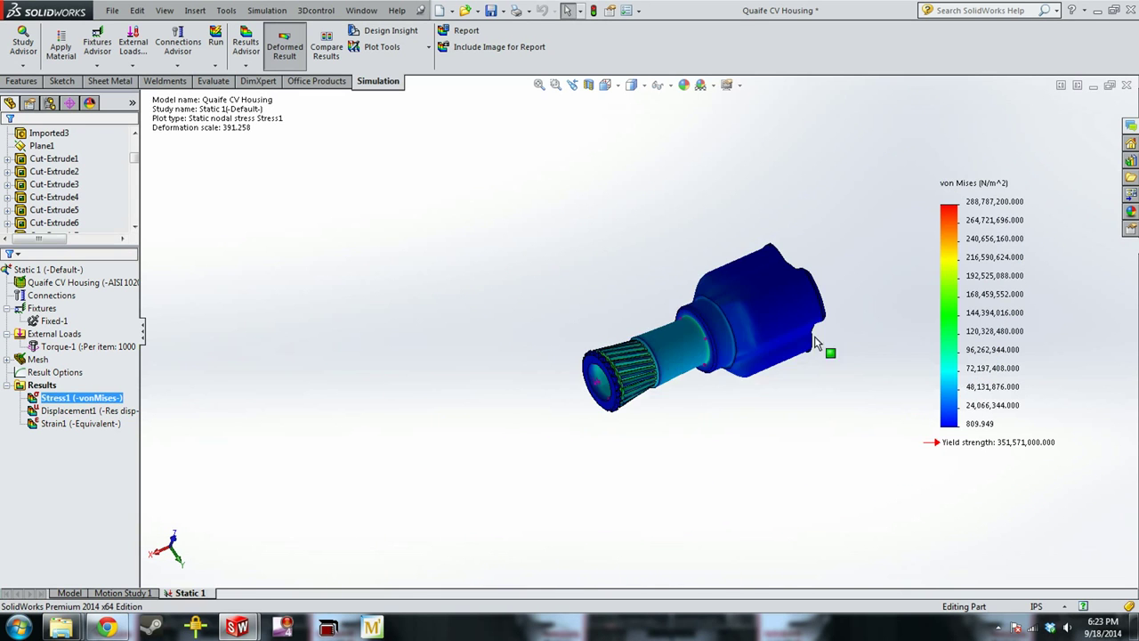
pyautogui.moveTo(674, 356); pyautogui.dragTo(705, 382, button='middle')
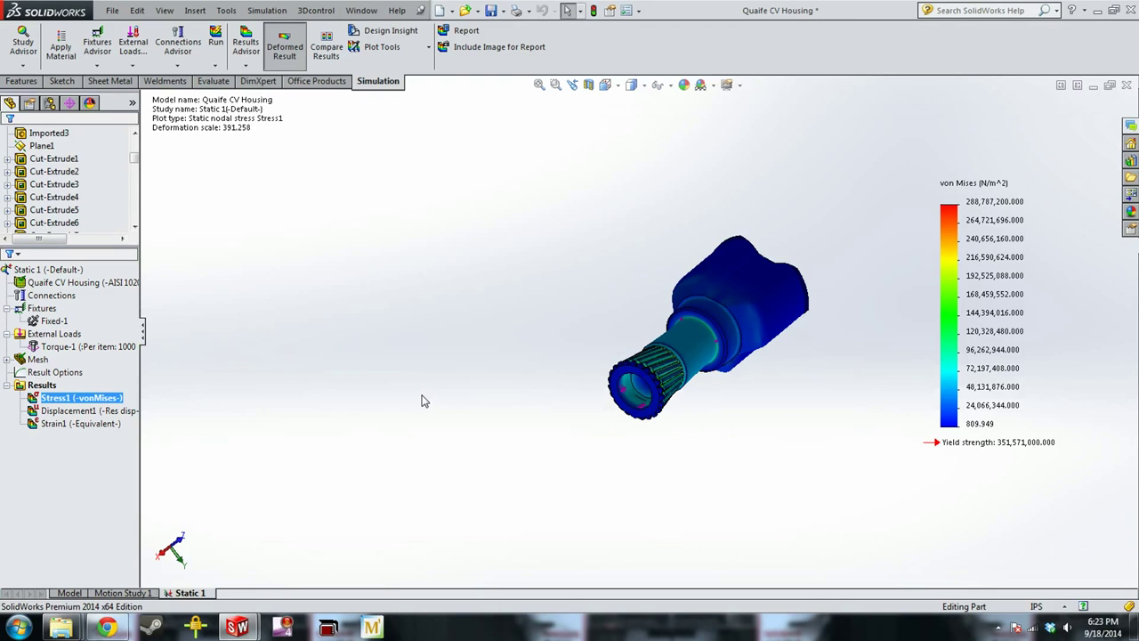
pyautogui.hotkey('ctrl', 'shift', 'z')
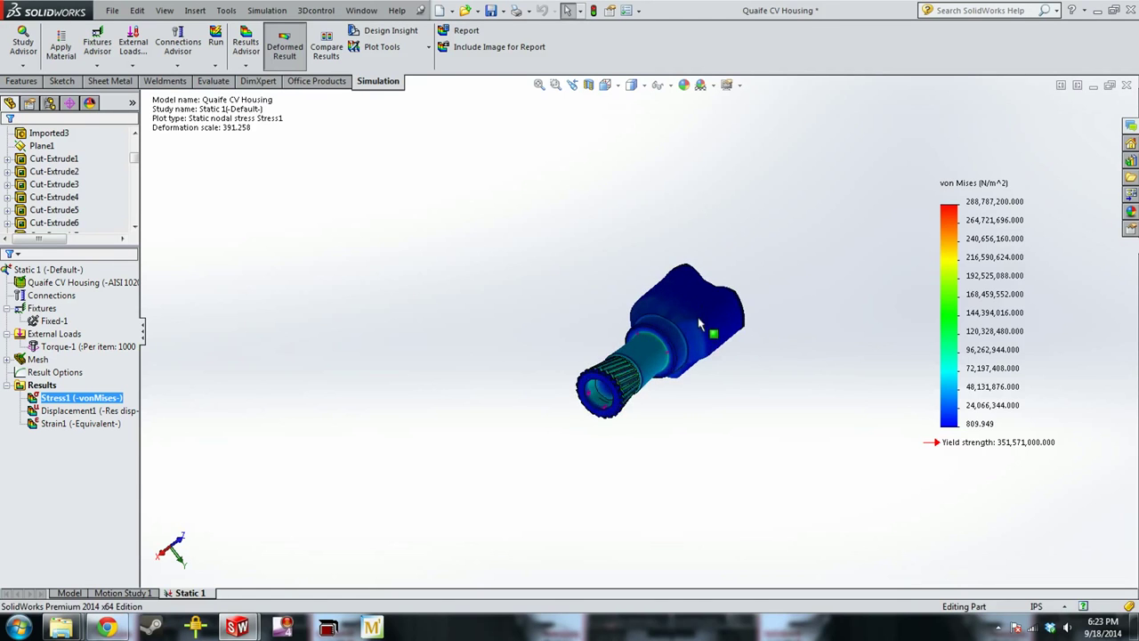